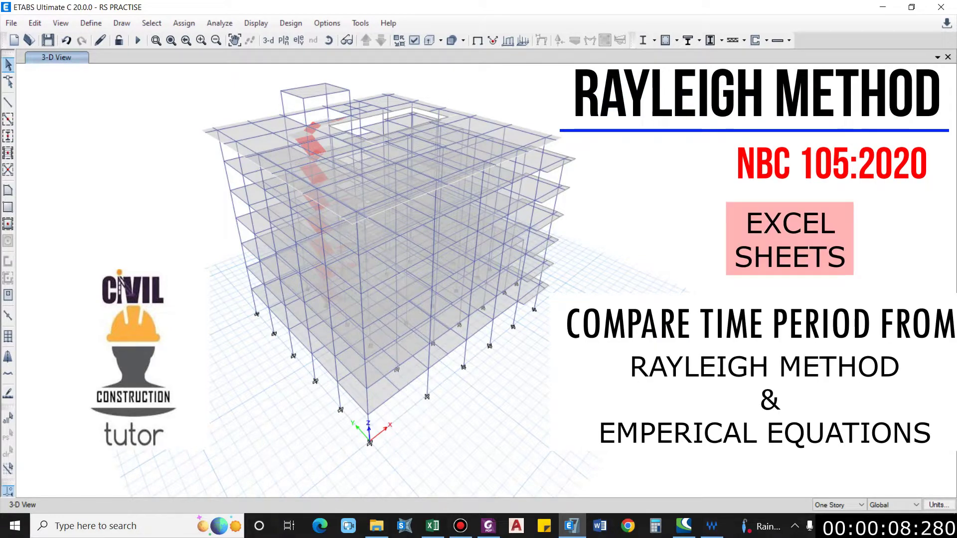
Switch to the NBC 105 PDF in Foxit PhantomPDF and read sections 5.1.1 Rayleigh Method and 5.1.2 Empirical Equations
key("alt+Tab")
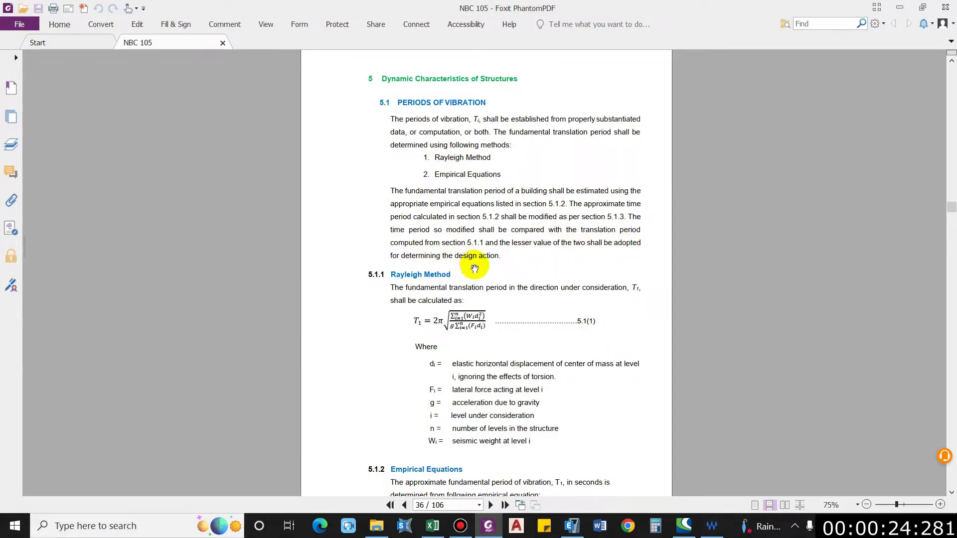
scroll(477, 268, "down", 3)
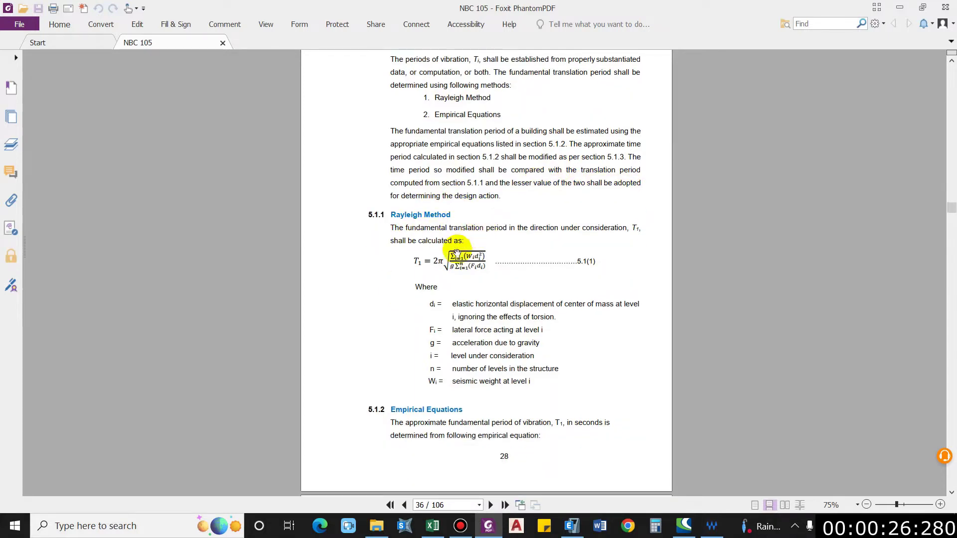
scroll(442, 245, "up", 1)
scroll(369, 299, "down", 6)
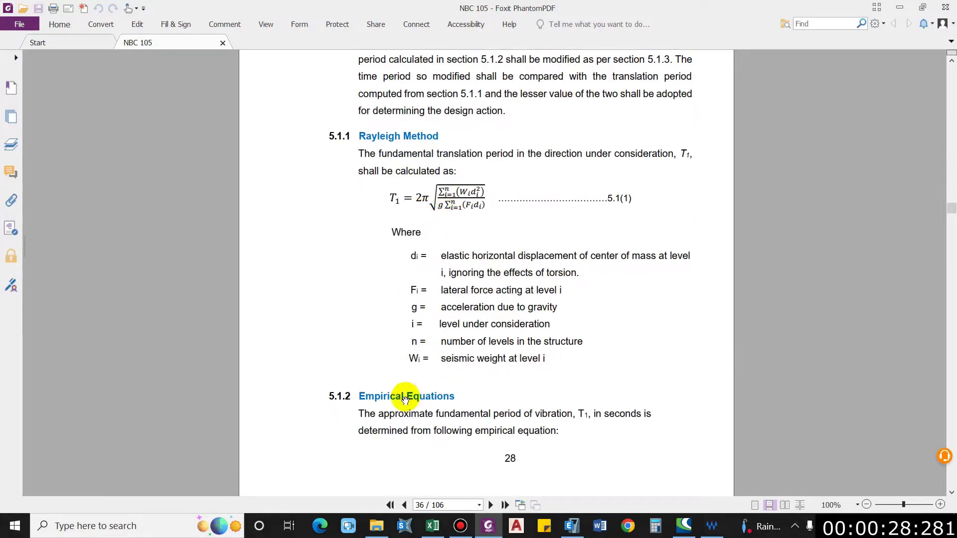
scroll(417, 339, "down", 3)
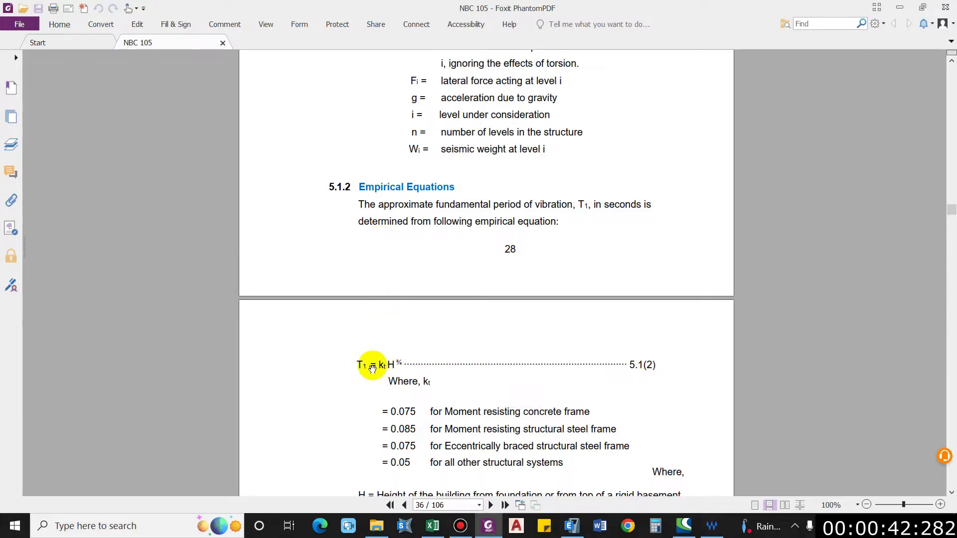
scroll(359, 360, "down", 1)
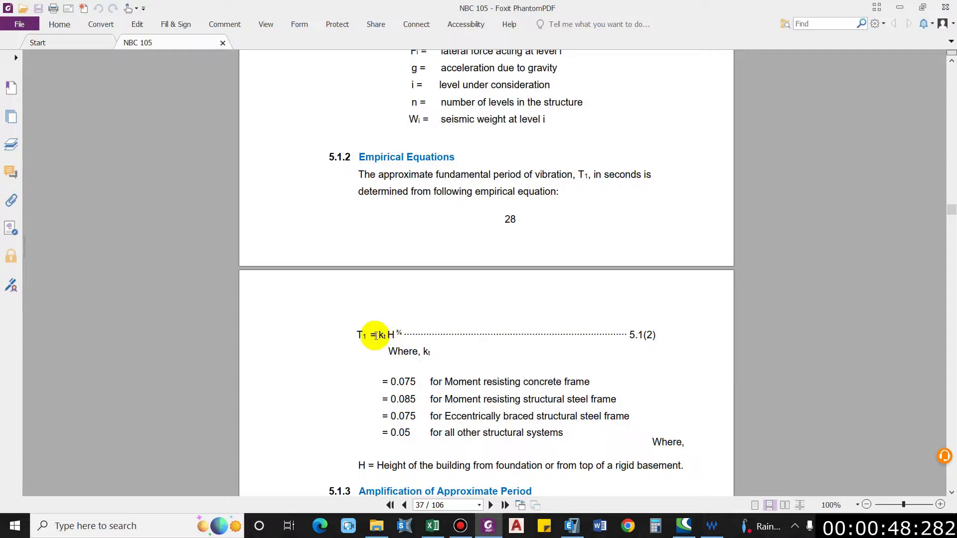
scroll(448, 394, "down", 1)
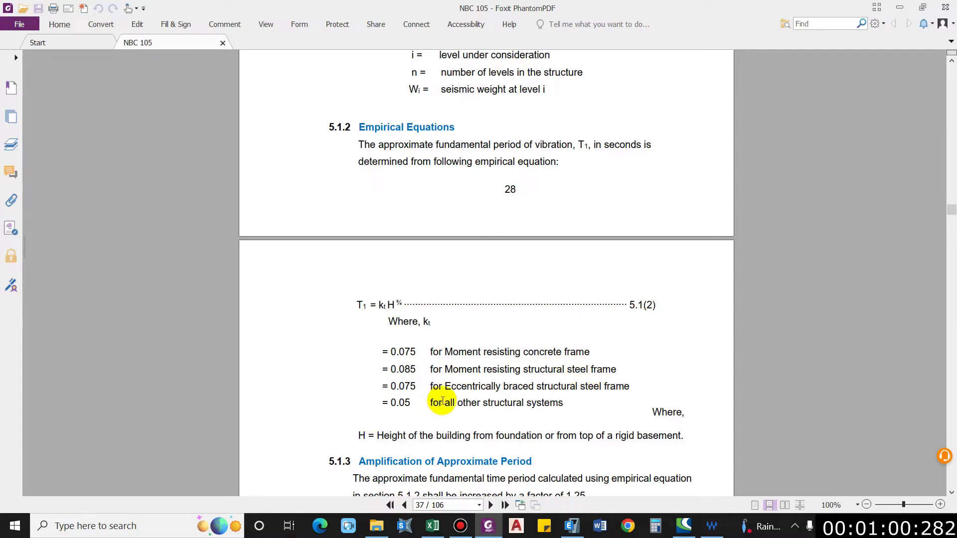
scroll(423, 371, "up", 1)
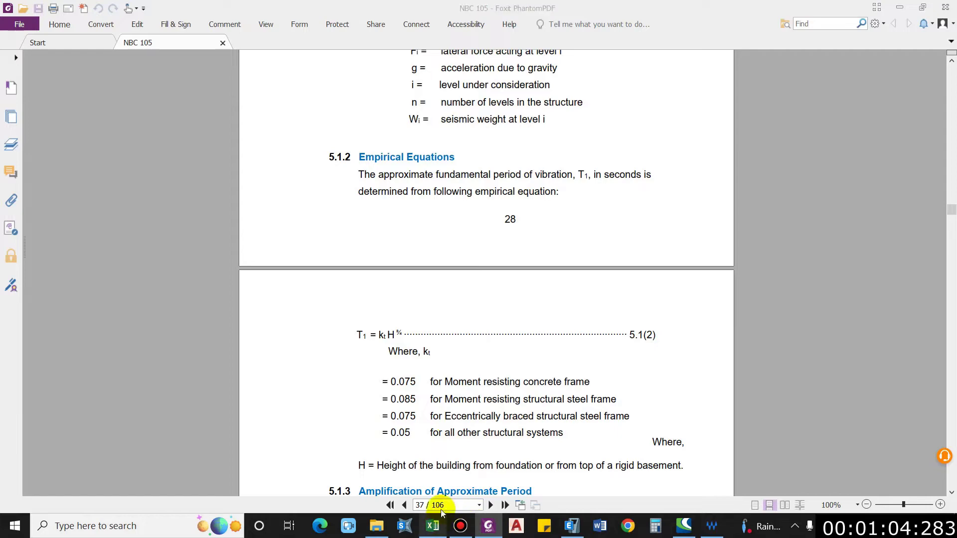
Switch to the NBC105-2020.xlsm workbook in Excel and show the beginning of the Seismic Coefficient sheet
left_click(433, 526)
left_click(119, 491)
scroll(143, 264, "up", 4)
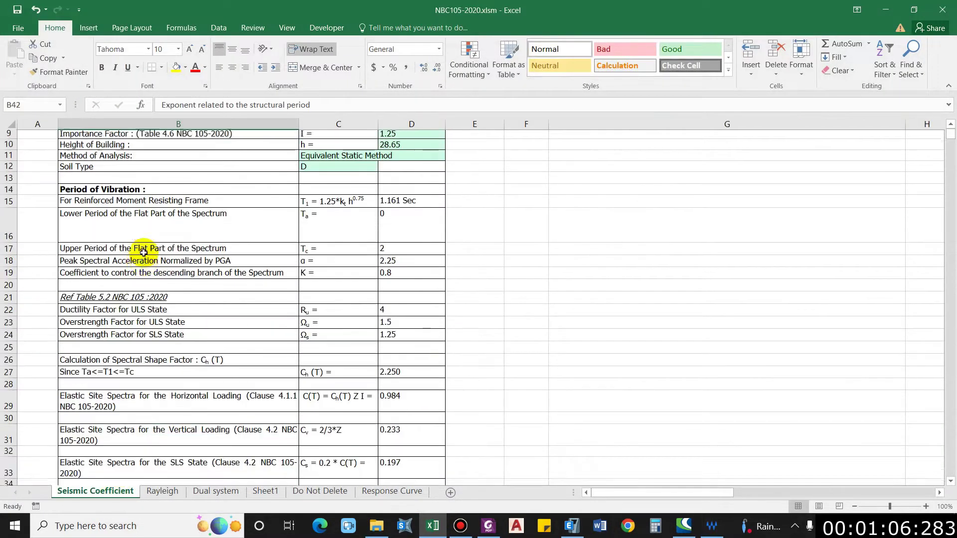
scroll(144, 252, "up", 3)
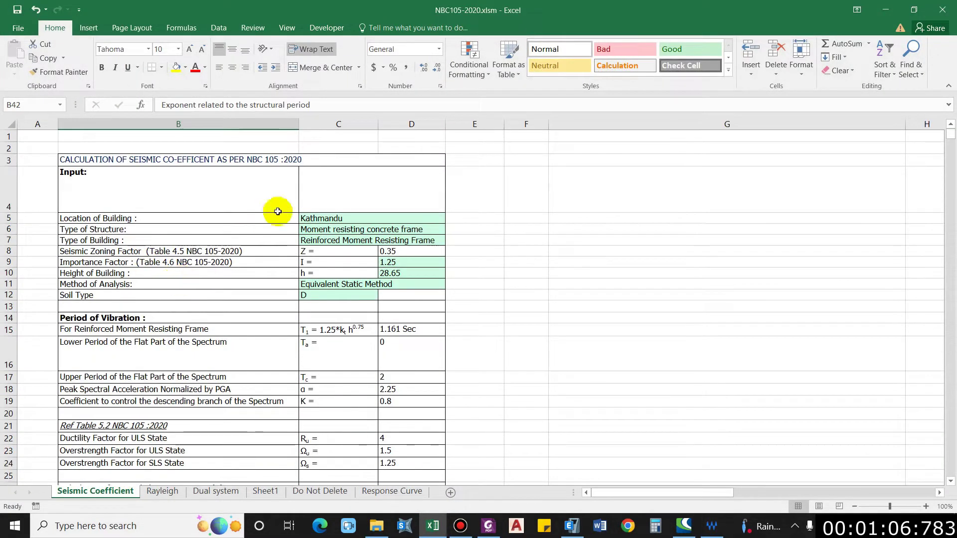
left_click(566, 524)
left_click(881, 7)
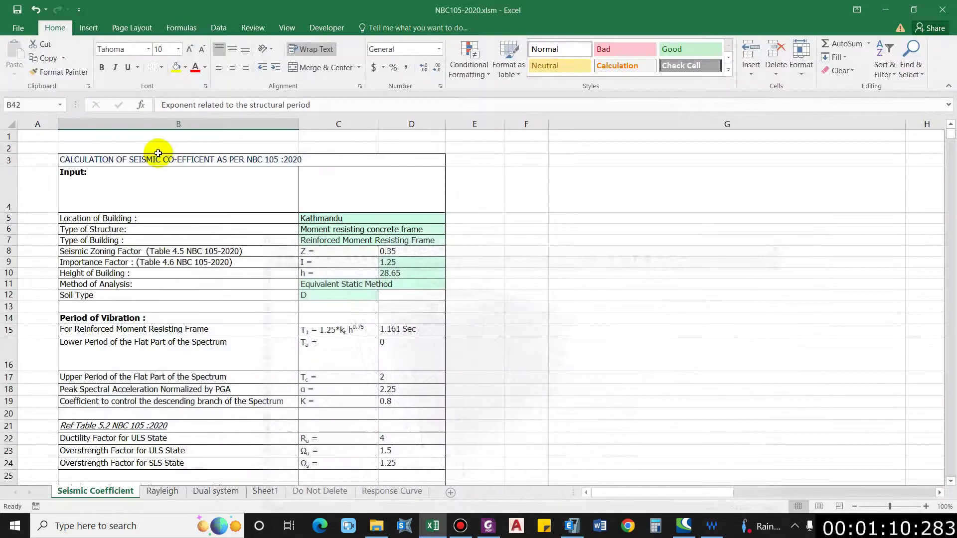
Review the location, structure type, building type, importance factor and seismic zoning factor entries on the Seismic Coefficient sheet
left_click(107, 219)
left_click(339, 223)
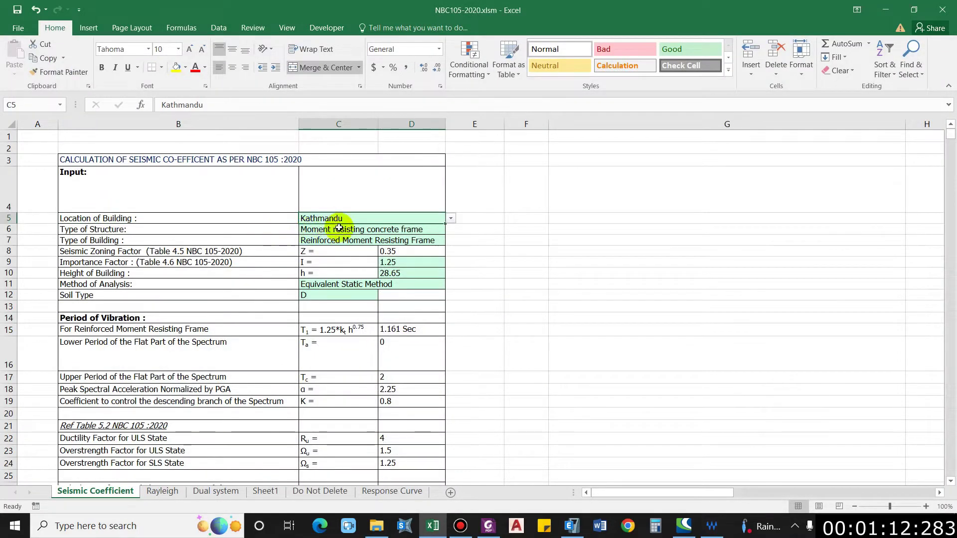
left_click(319, 229)
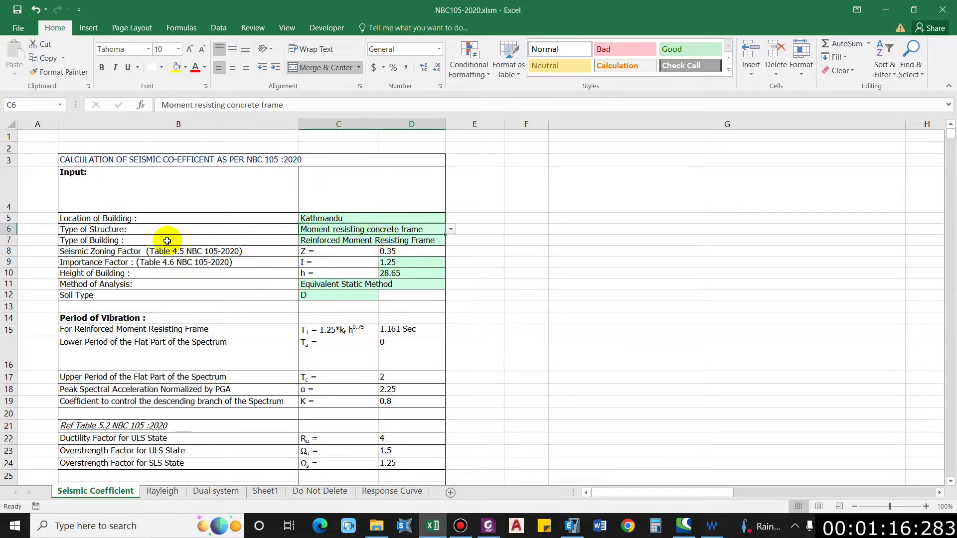
left_click(357, 244)
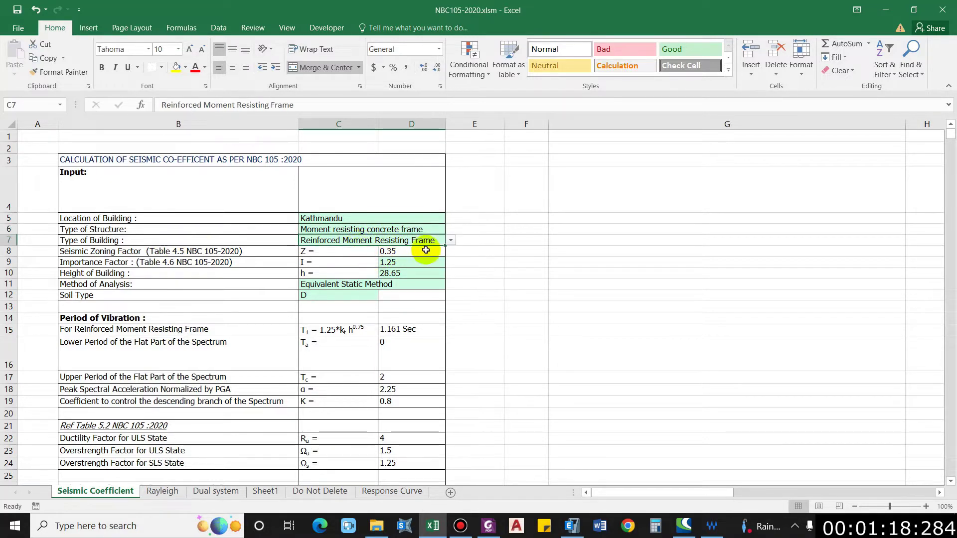
left_click(102, 260)
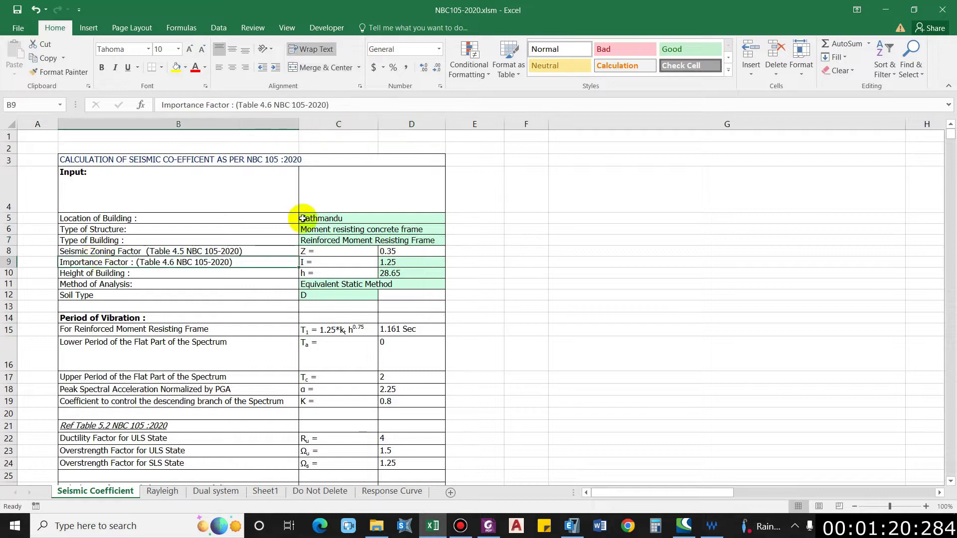
left_click(339, 257)
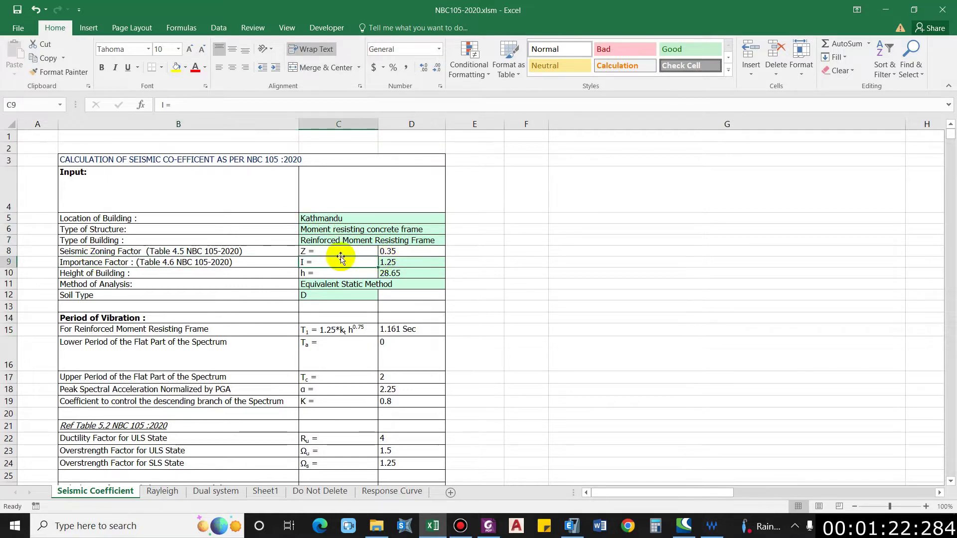
left_click(354, 249)
left_click(388, 251)
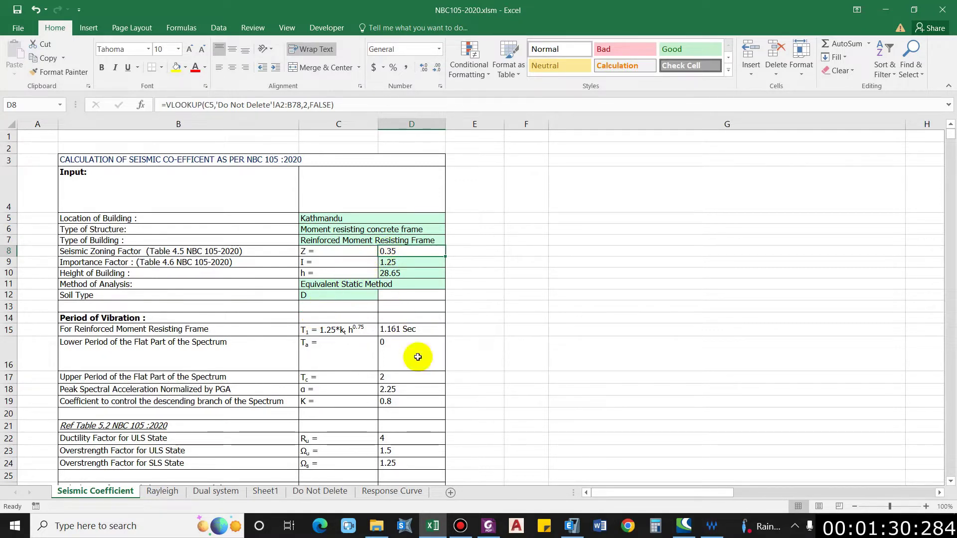
Switch to ETABS, check the top story's elevation in the story data, and leave the story and grid dialogs without changes
left_click(572, 525)
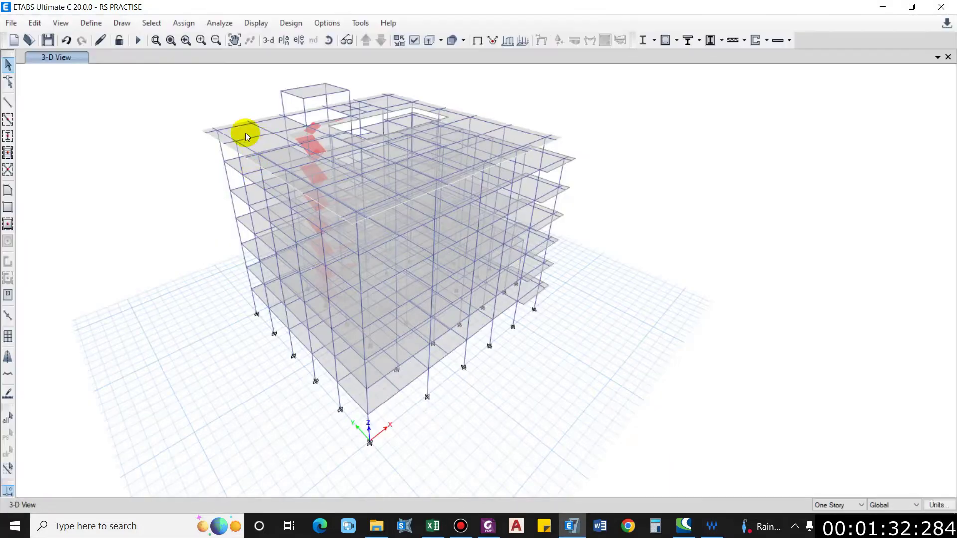
right_click(165, 95)
left_click(177, 105)
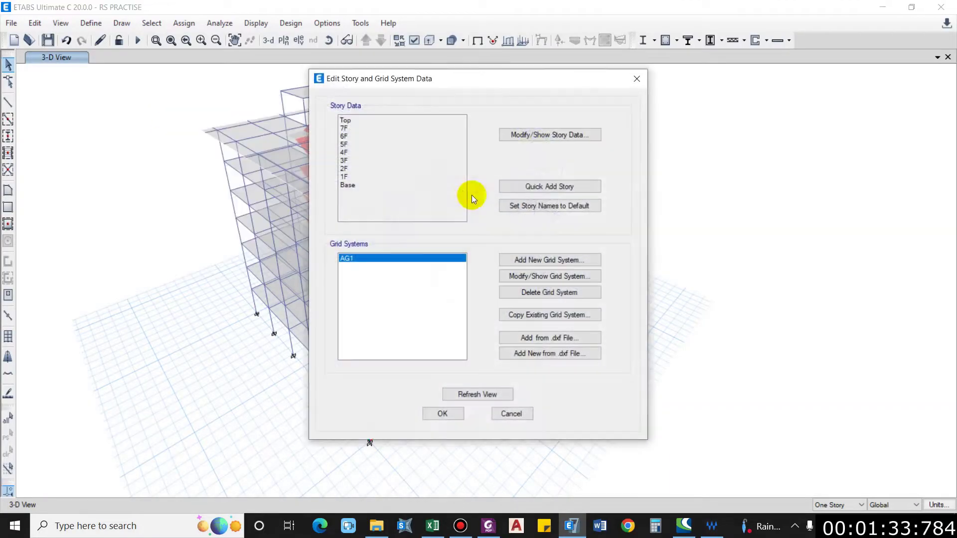
left_click(539, 133)
left_click(433, 167)
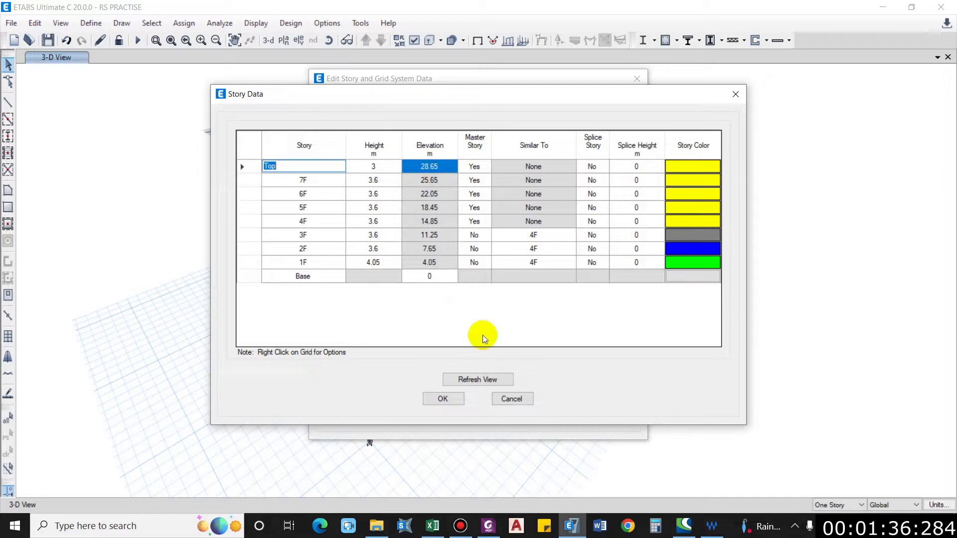
left_click(511, 399)
left_click(509, 412)
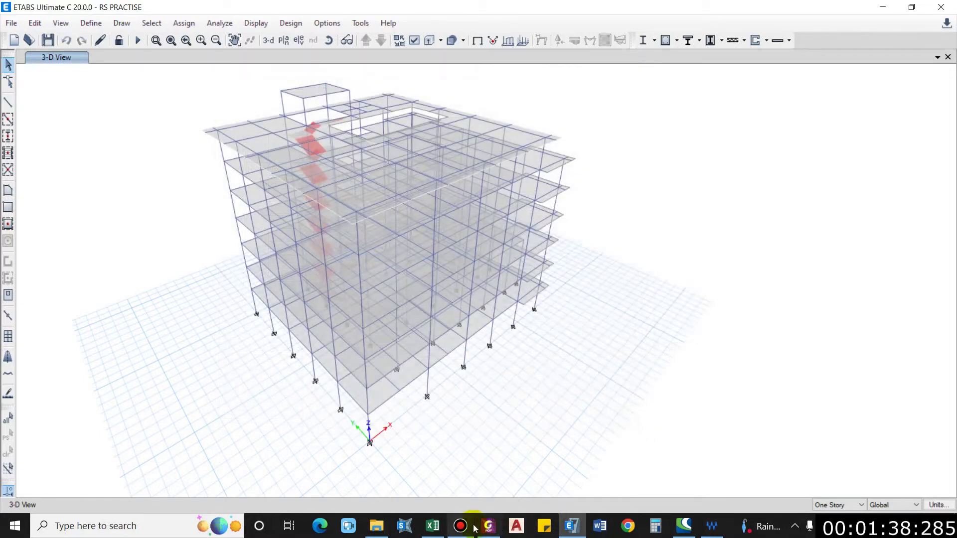
Return to the Excel workbook and check the building height, soil type and empirical period of vibration rows
left_click(433, 526)
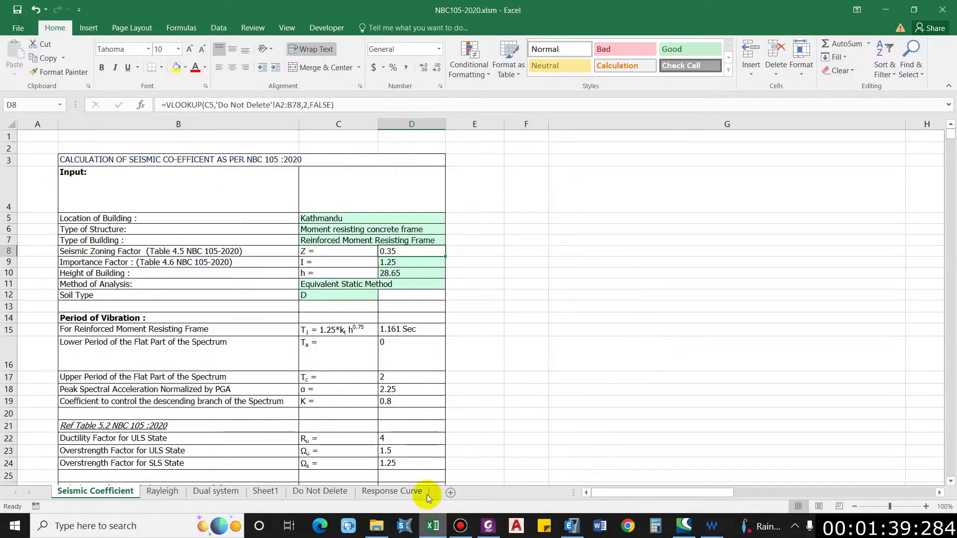
left_click(394, 273)
left_click(87, 296)
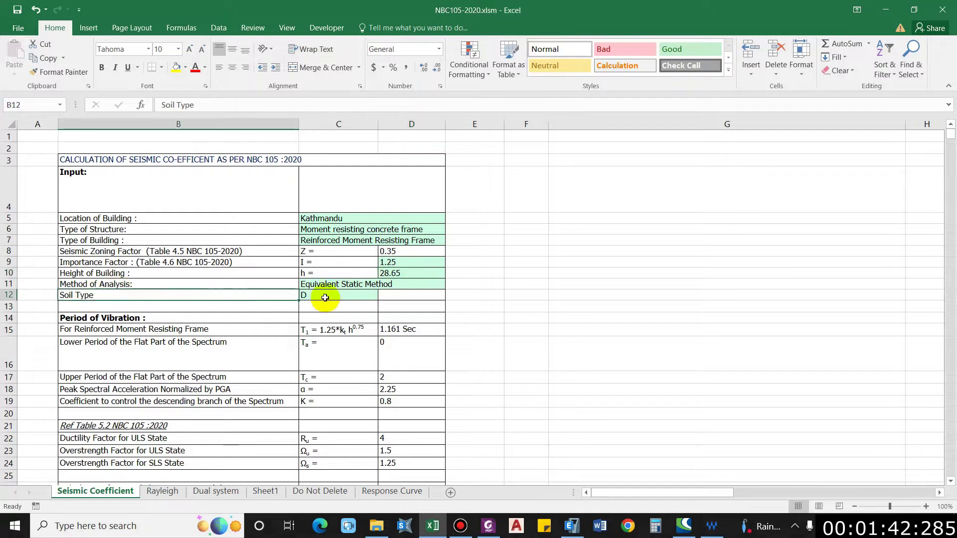
left_click(320, 295)
scroll(309, 333, "down", 1)
left_click(112, 295)
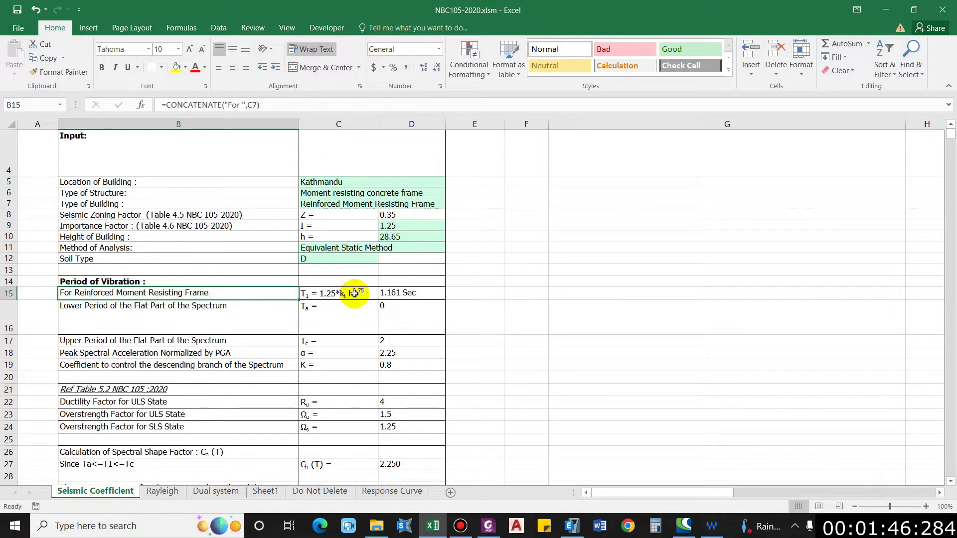
Switch to the NBC 105 PDF, read section 5.1.3 on amplification of the approximate period, and return to the Excel workbook
left_click(488, 526)
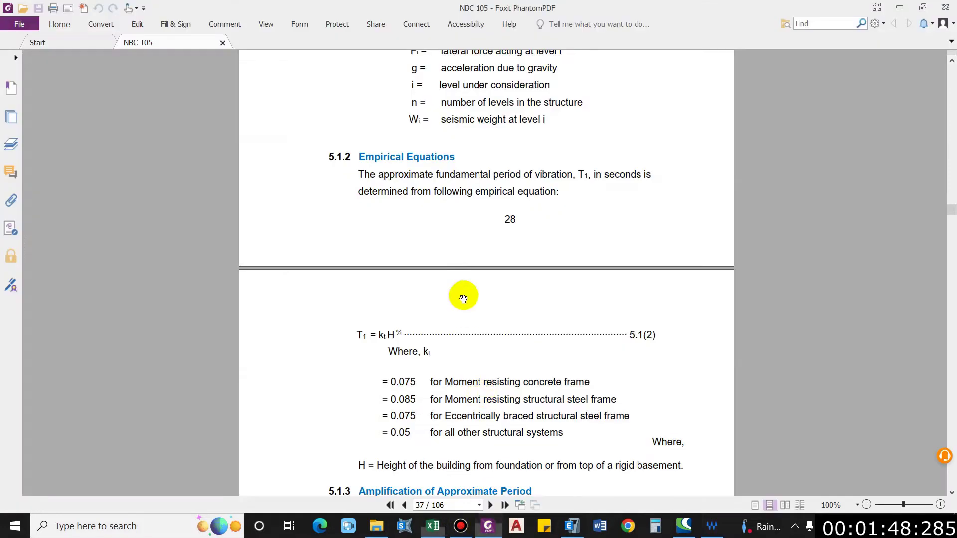
scroll(399, 335, "down", 3)
scroll(398, 335, "down", 2)
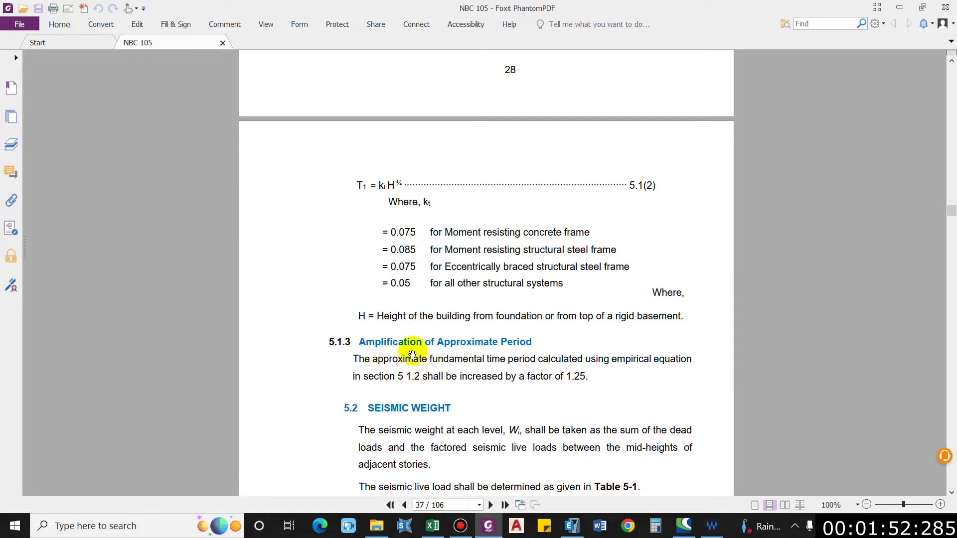
scroll(342, 379, "up", 5)
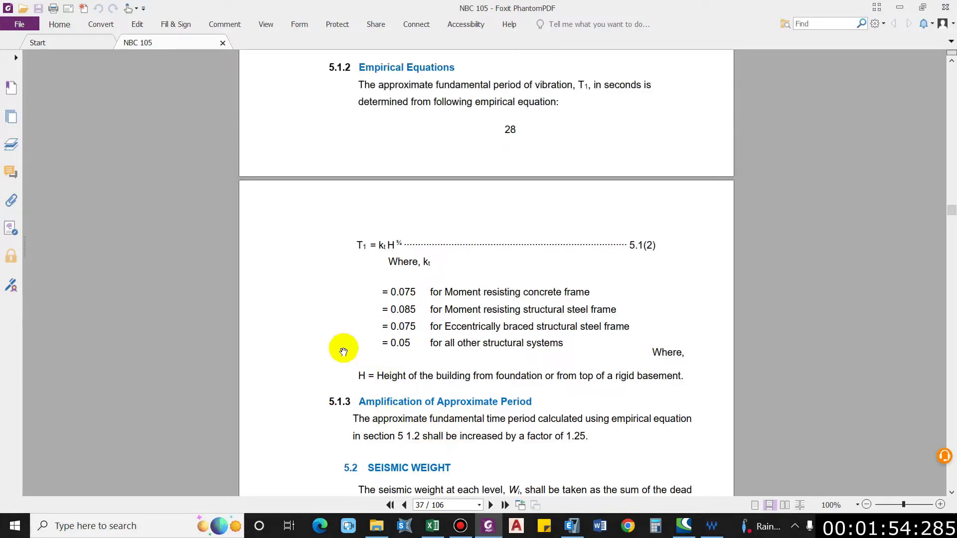
scroll(402, 158, "down", 2)
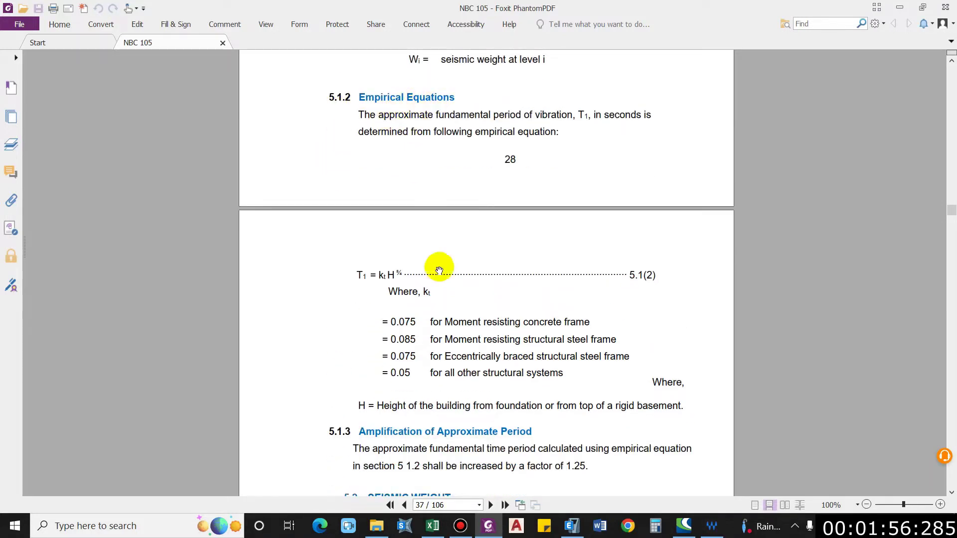
scroll(455, 438, "down", 1)
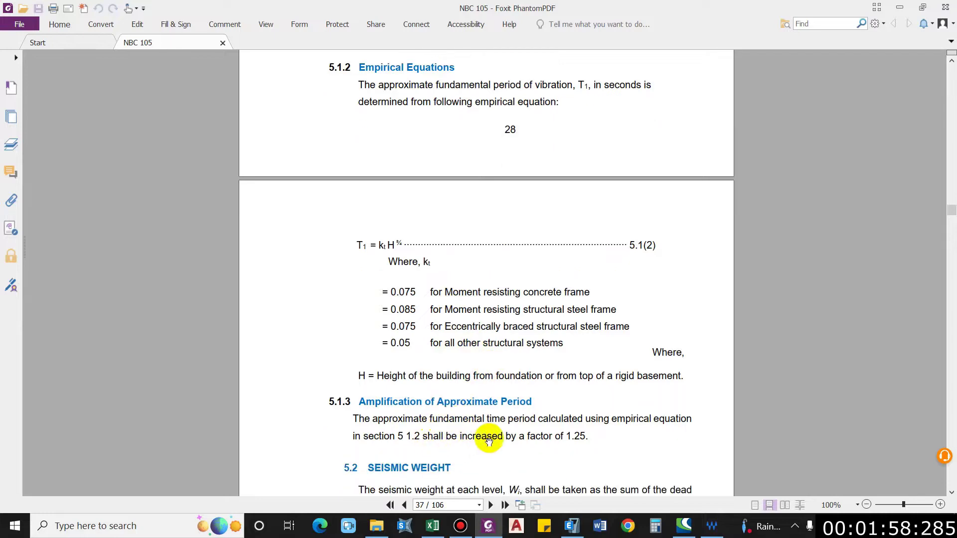
scroll(470, 440, "down", 2)
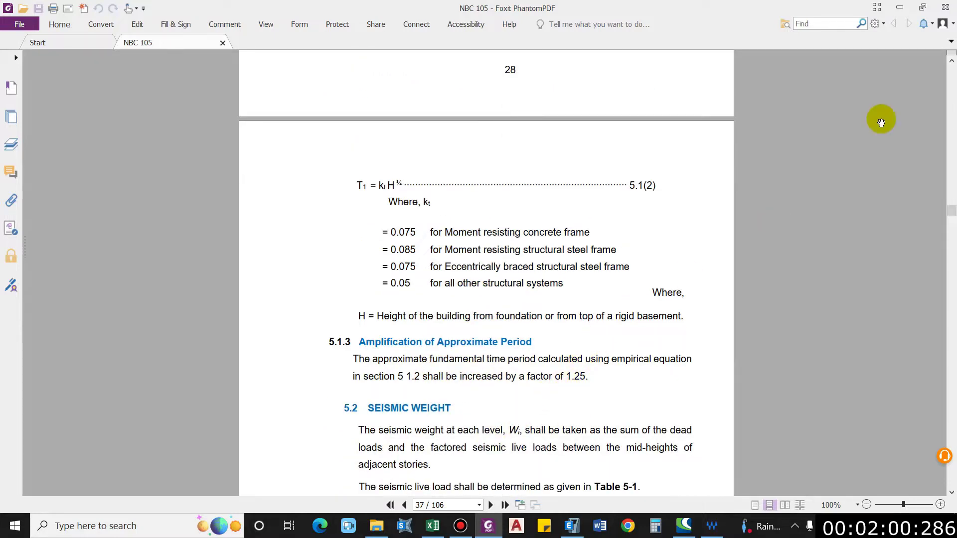
left_click(899, 8)
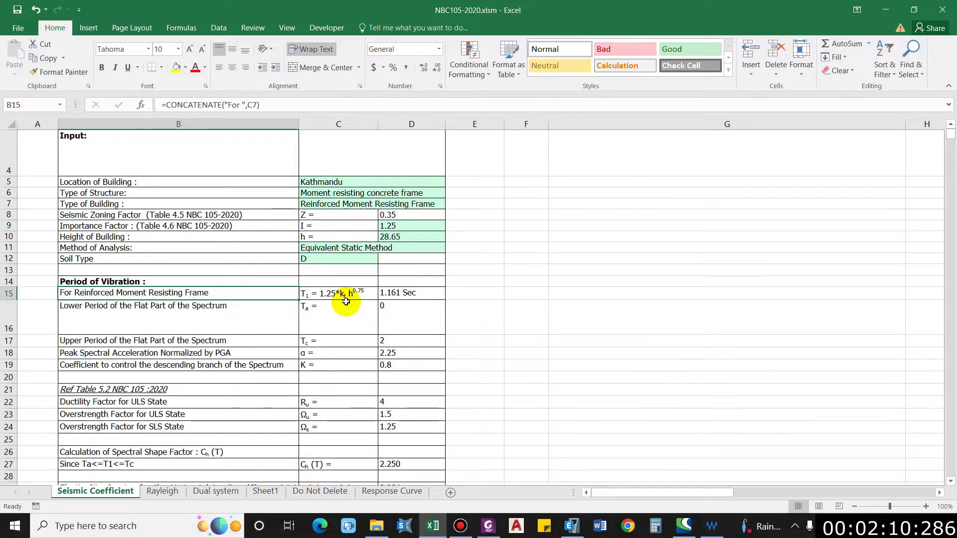
Review the rest of the Seismic Coefficient sheet, from the period of vibration to the base shear coefficients and structural period exponent
scroll(346, 301, "down", 1)
scroll(380, 220, "down", 1)
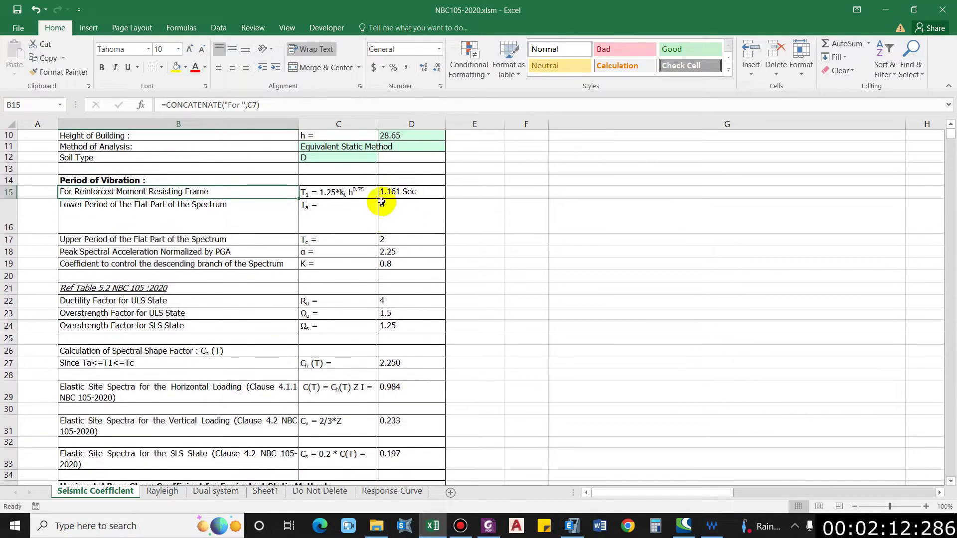
scroll(382, 202, "down", 2)
scroll(105, 346, "down", 2)
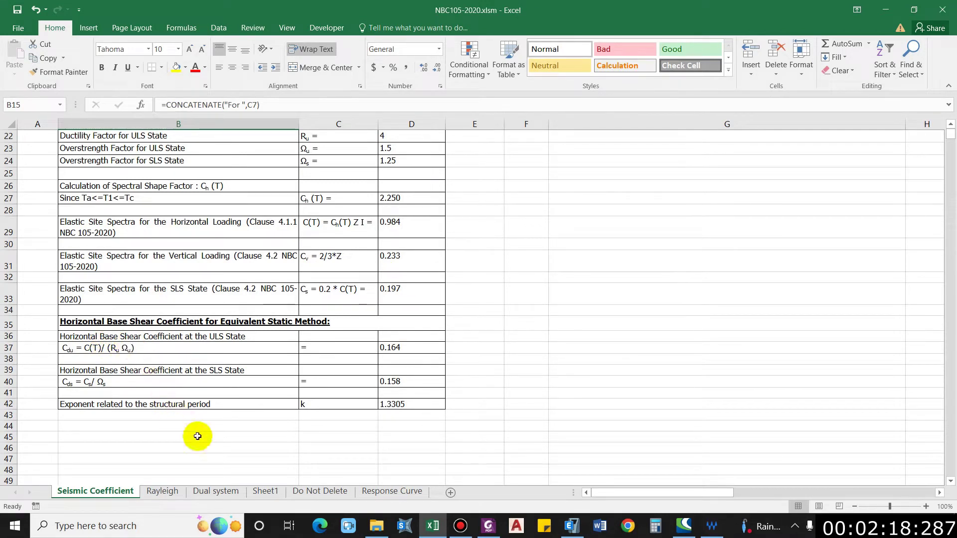
Open the Rayleigh sheet at a larger zoom and examine its period formula, variable definitions and calculation tables
left_click(167, 492)
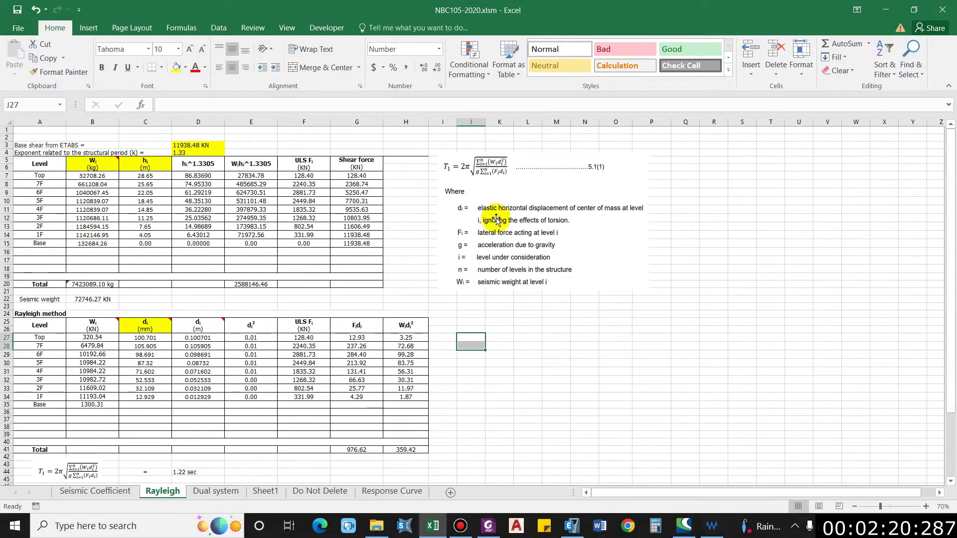
scroll(482, 172, "up", 1, "ctrl")
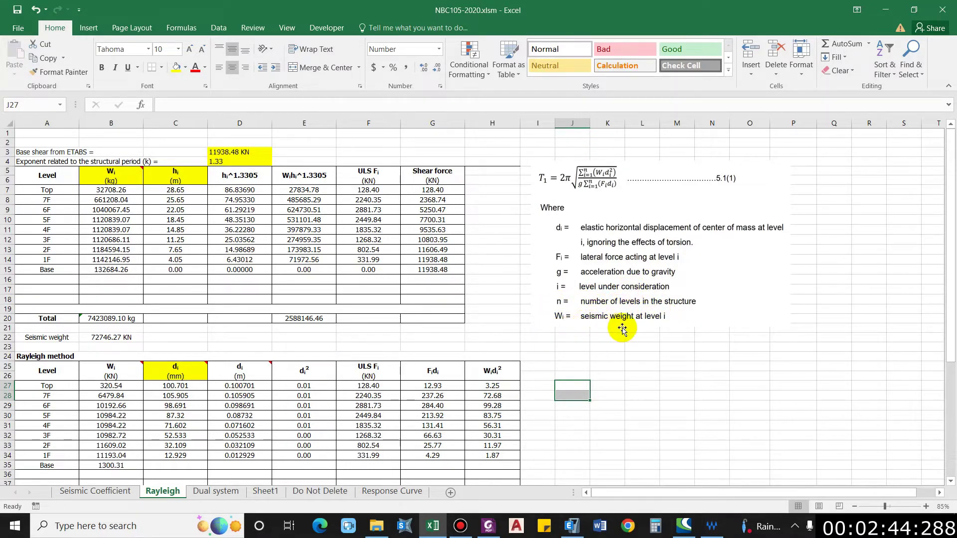
left_click(670, 377)
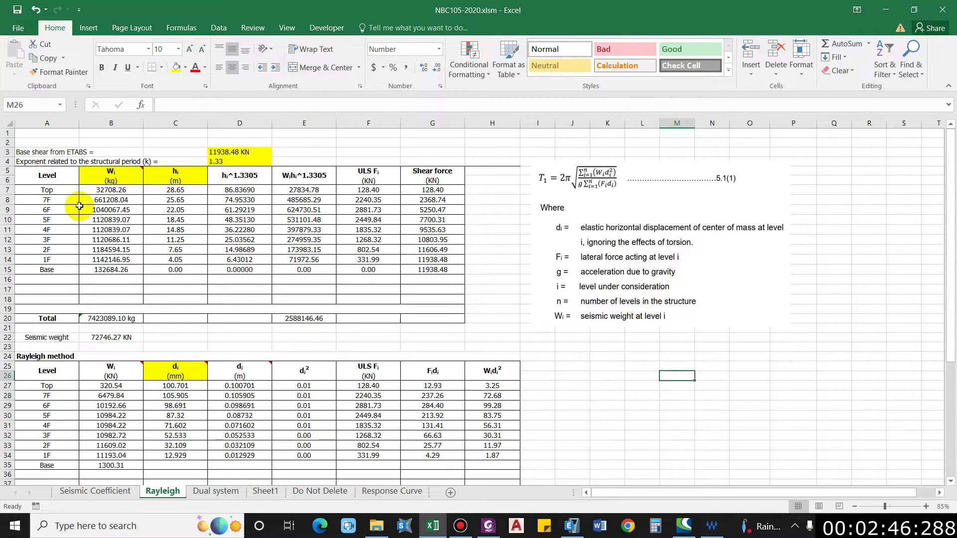
Examine the Rayleigh method table and period formula, and look over the force distribution table above it
scroll(315, 279, "down", 3)
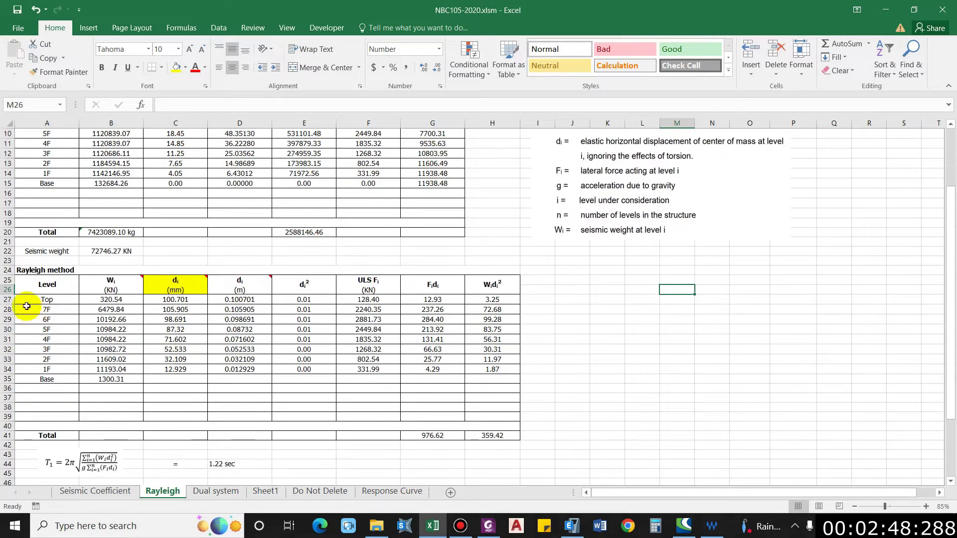
scroll(510, 277, "down", 3)
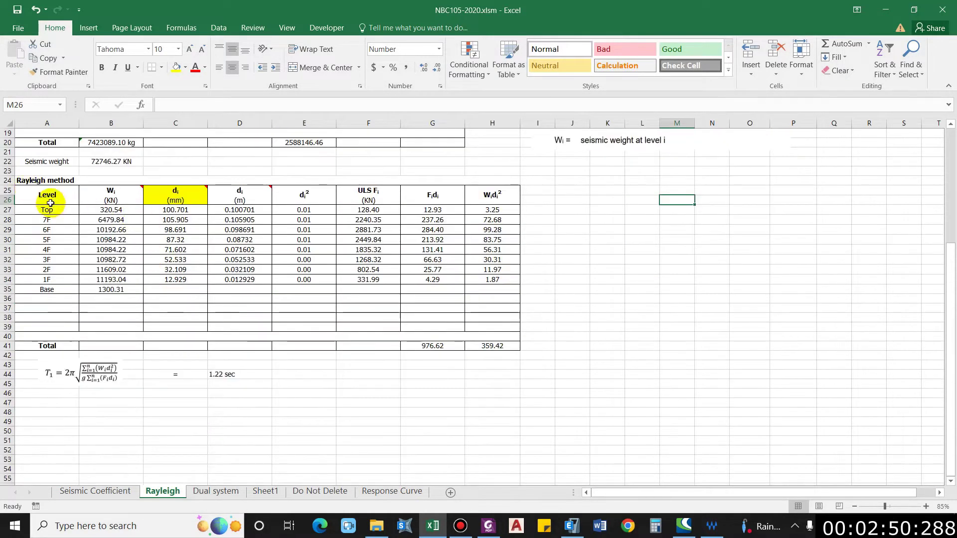
left_click_drag(47, 196, 491, 345)
scroll(352, 286, "up", 1)
scroll(353, 294, "up", 4)
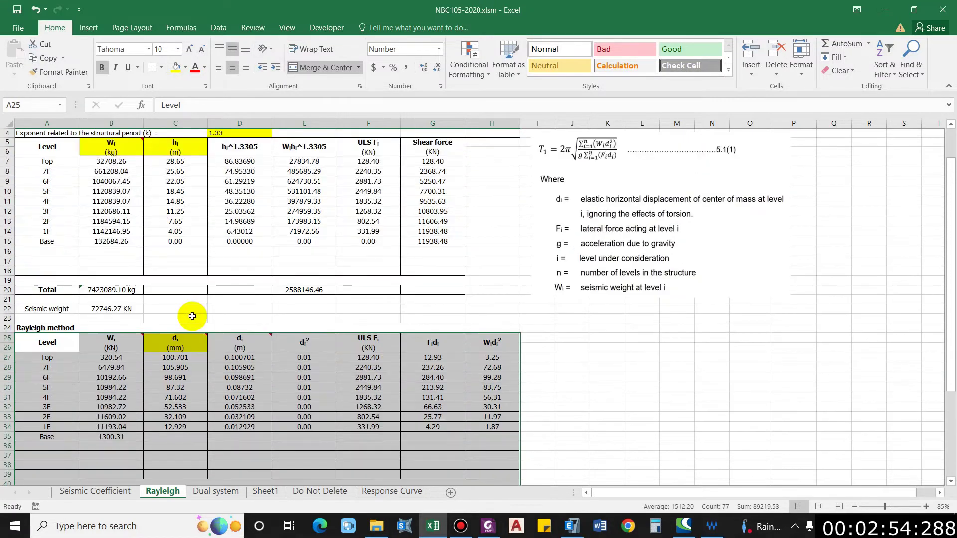
scroll(319, 319, "down", 1)
scroll(317, 343, "up", 2)
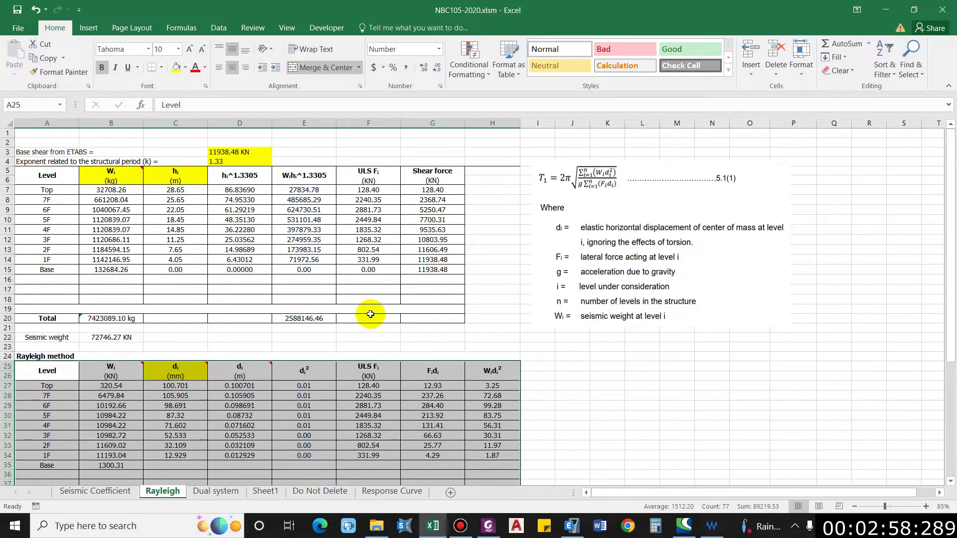
scroll(373, 314, "down", 1)
scroll(252, 214, "up", 1)
Inspect the force distribution table's base shear, structural period exponent and ULS Fi column, including the 6F lateral force formula
left_click_drag(54, 172, 427, 309)
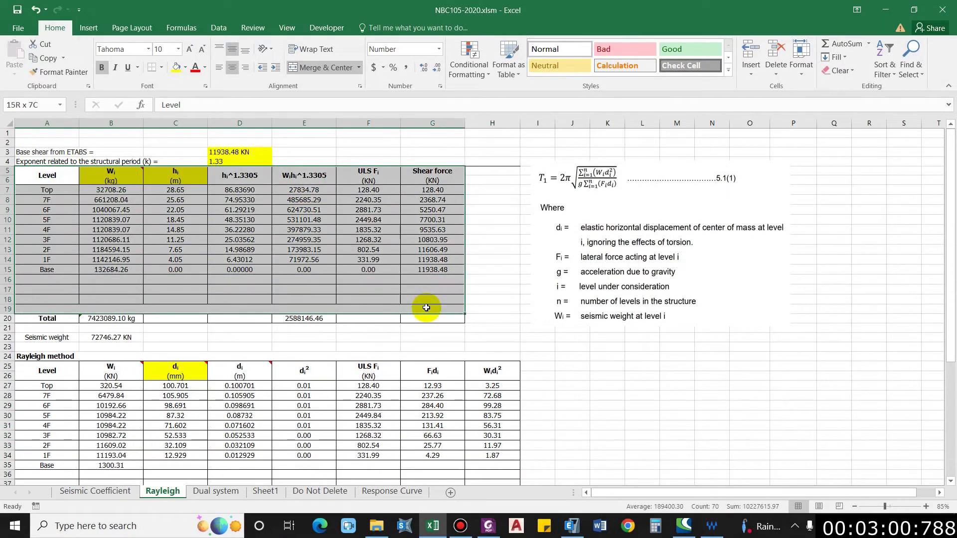
left_click(374, 176)
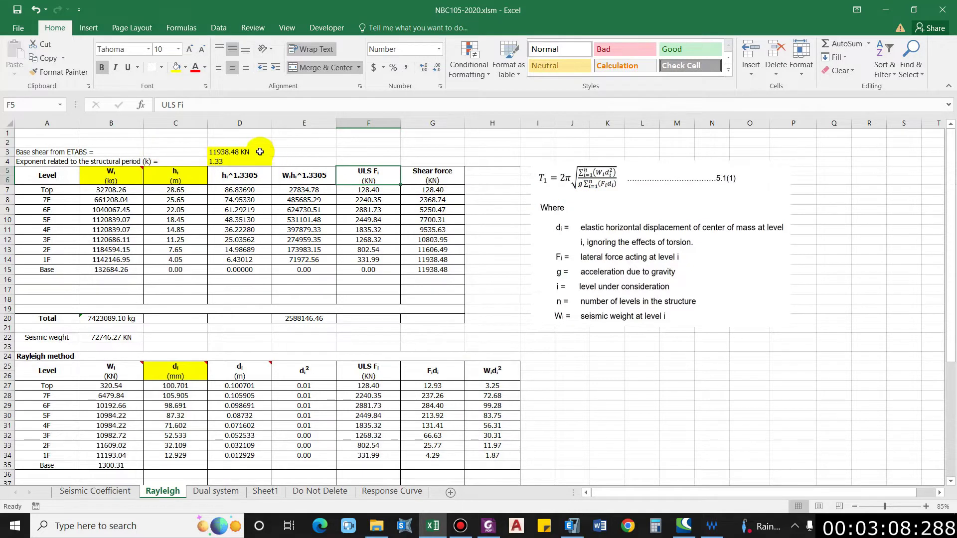
left_click(240, 153)
left_click(212, 163)
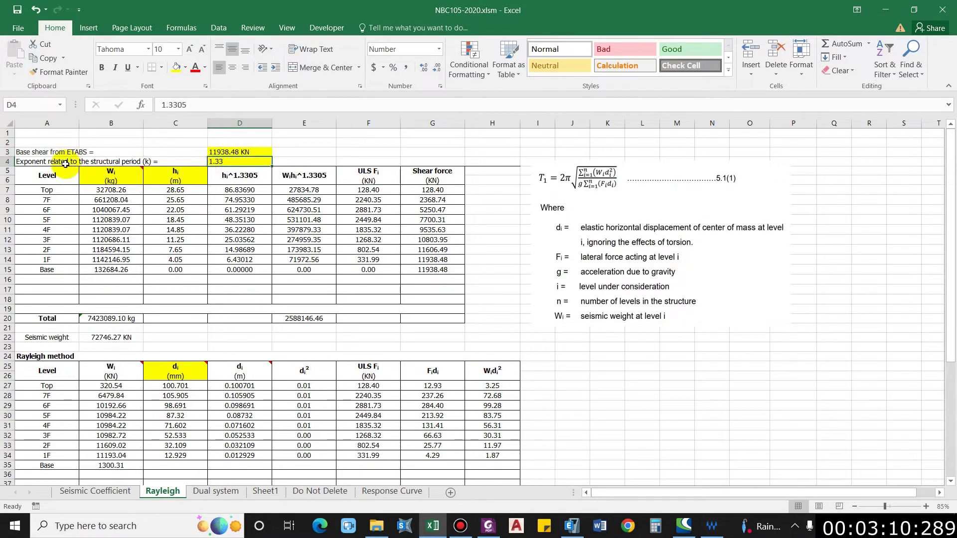
left_click(373, 178)
left_click_drag(373, 178, 370, 264)
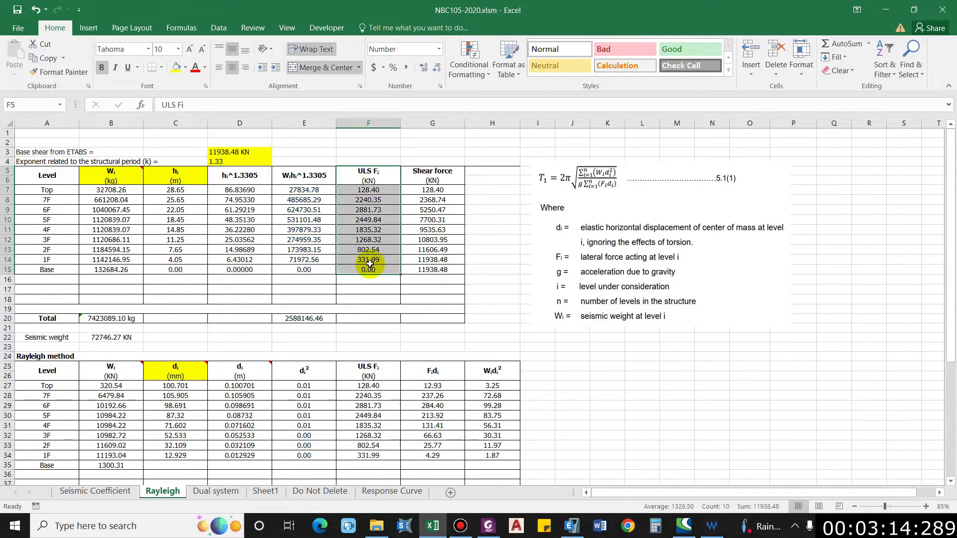
left_click(370, 210)
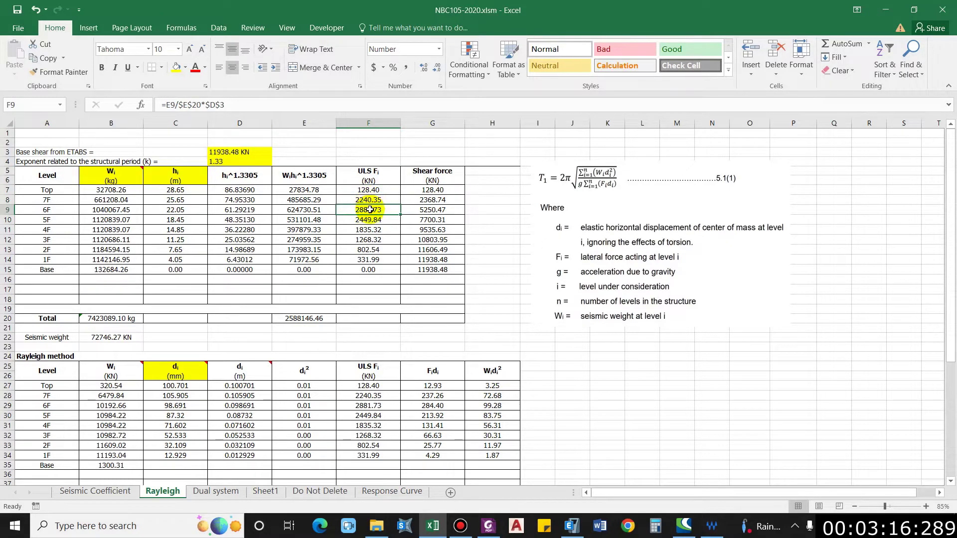
Review the Rayleigh method table down to its totals and the T1 period calculation
scroll(368, 209, "down", 1)
scroll(99, 344, "down", 1)
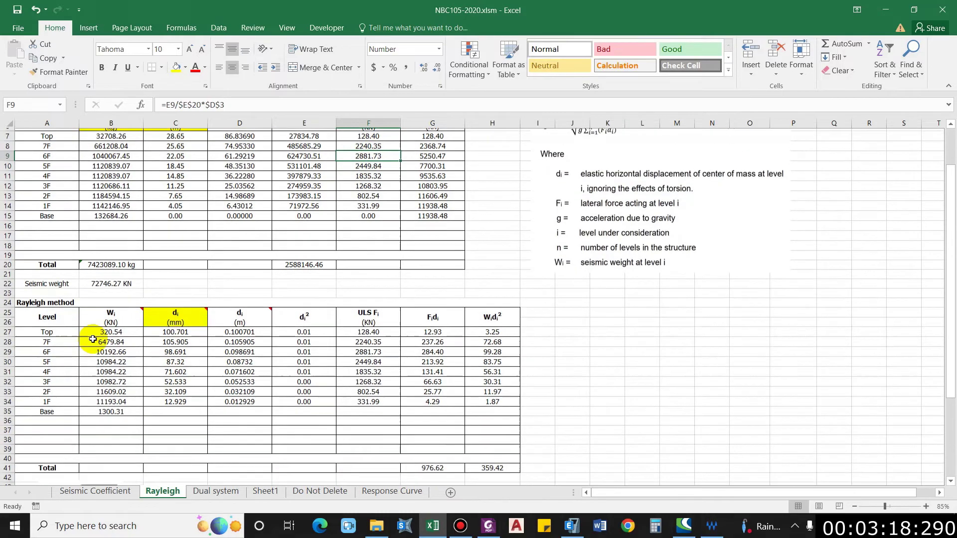
scroll(455, 374, "down", 1)
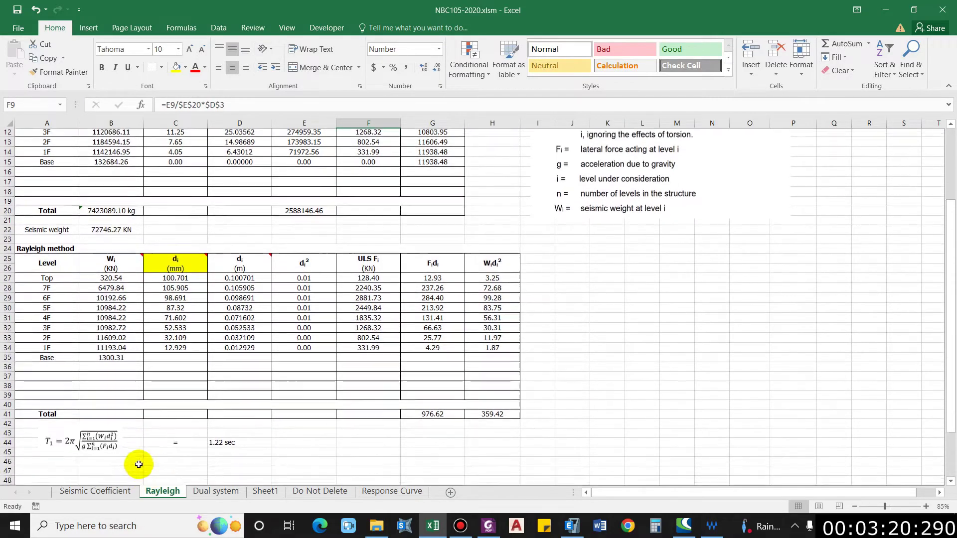
left_click(232, 455)
scroll(124, 309, "up", 4)
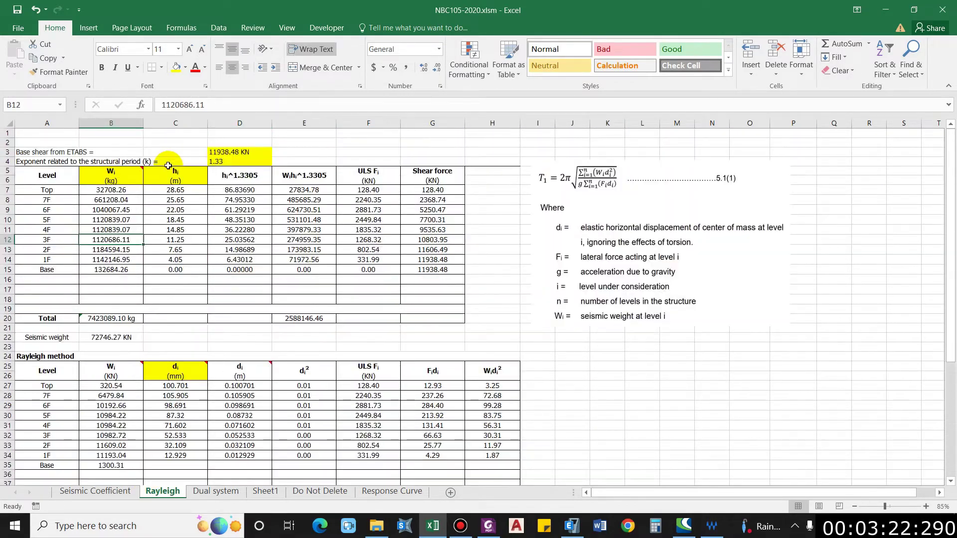
Inspect the yellow input fields on the Rayleigh sheet: base shear, exponent k, Wi, hi and di in mm
left_click(232, 153)
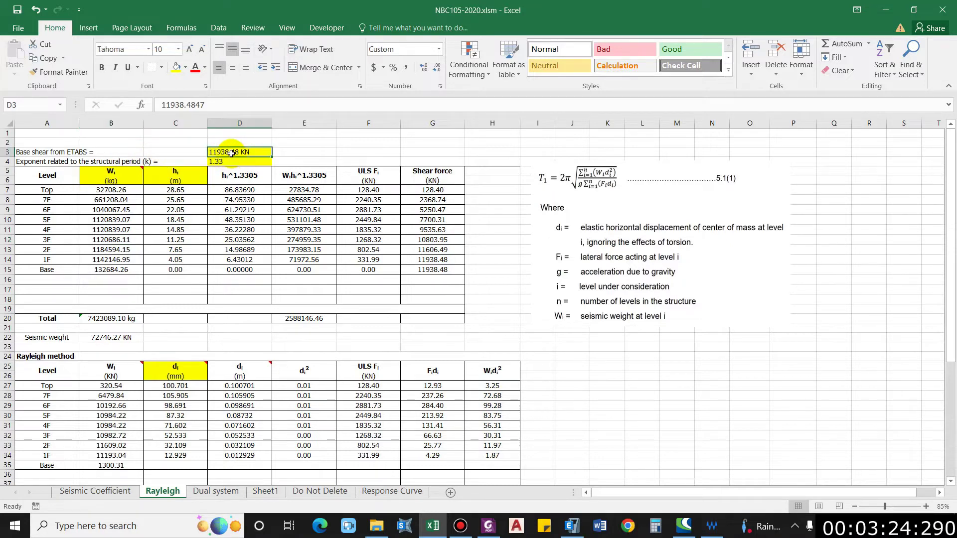
left_click(226, 161)
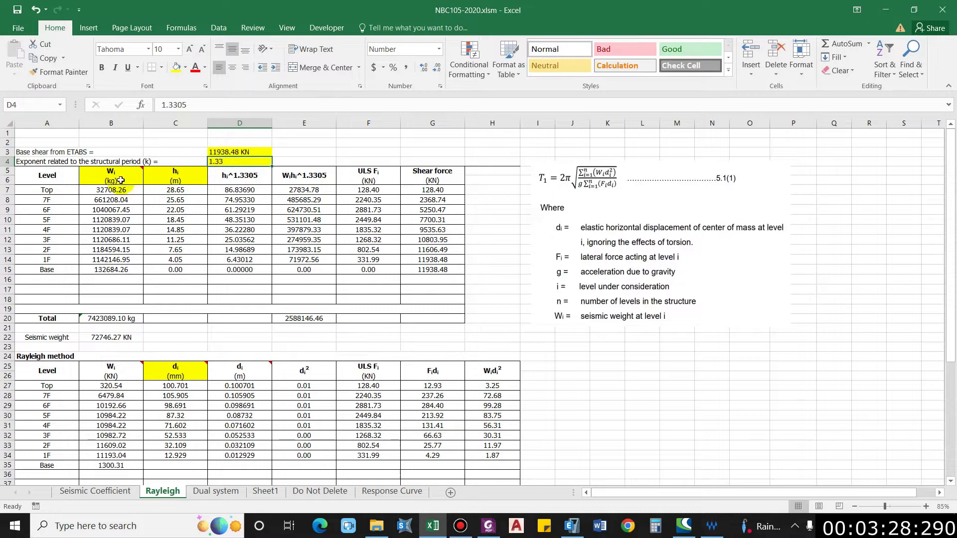
left_click(109, 212)
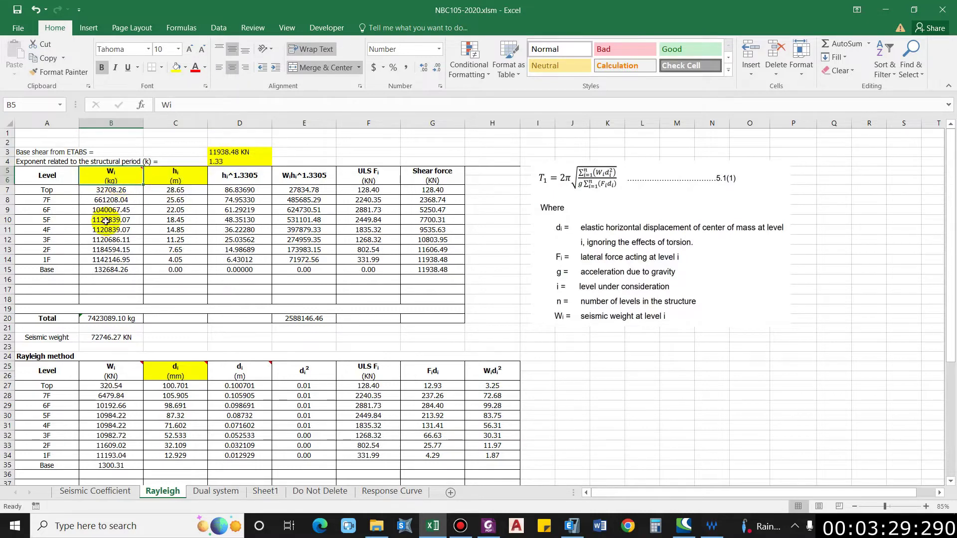
left_click(174, 182)
scroll(159, 207, "down", 1)
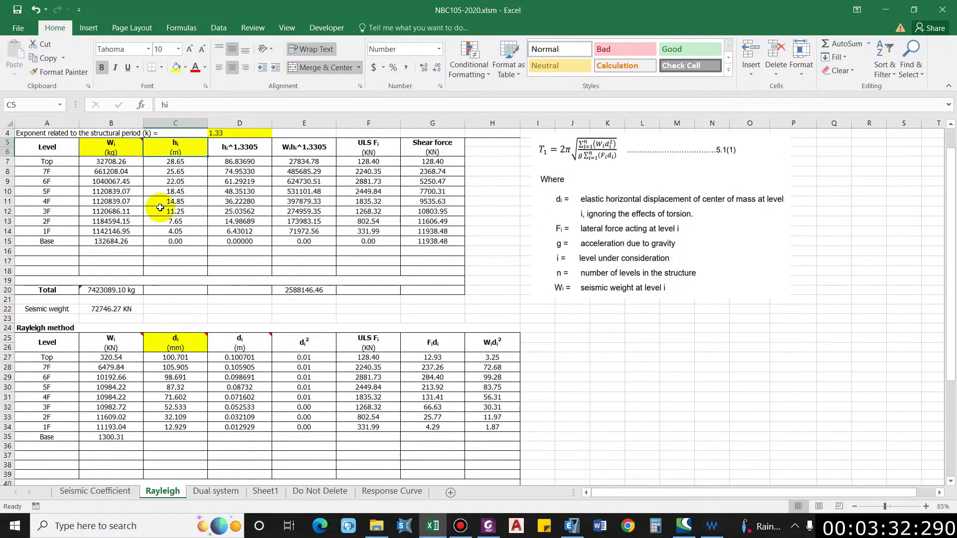
left_click(174, 338)
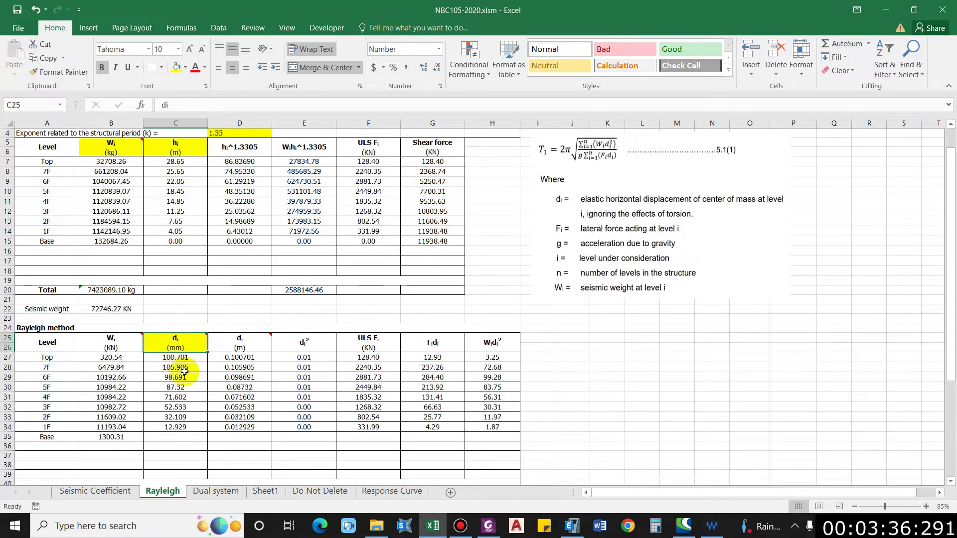
scroll(184, 371, "up", 1)
Check the Seismic Coefficient sheet's base shear coefficients and exponent, then switch to ETABS and open the load pattern definitions
left_click(95, 490)
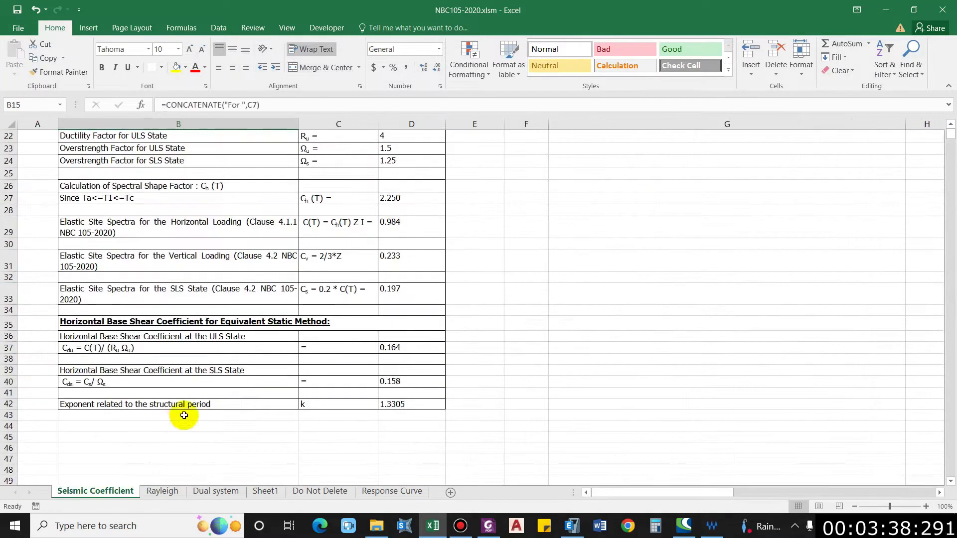
left_click(574, 526)
left_click(90, 23)
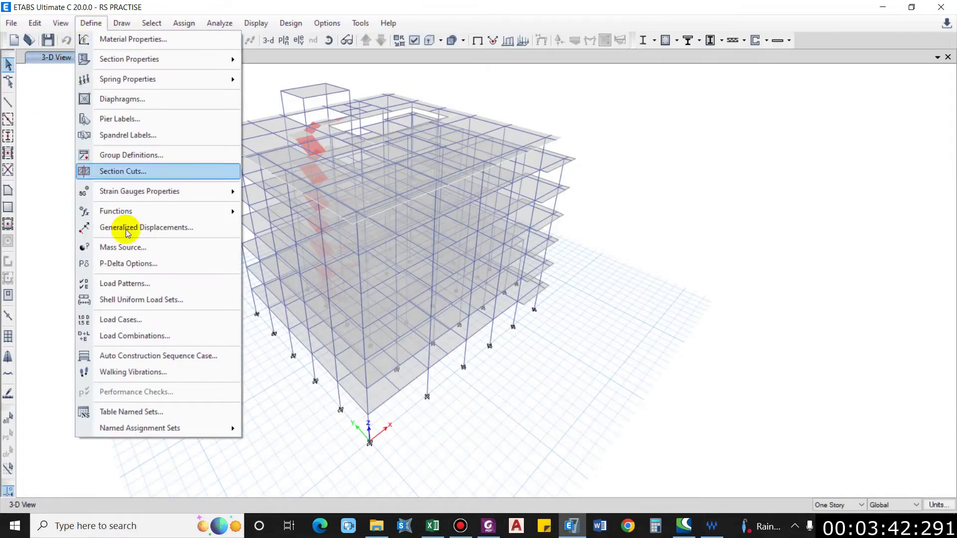
left_click(126, 283)
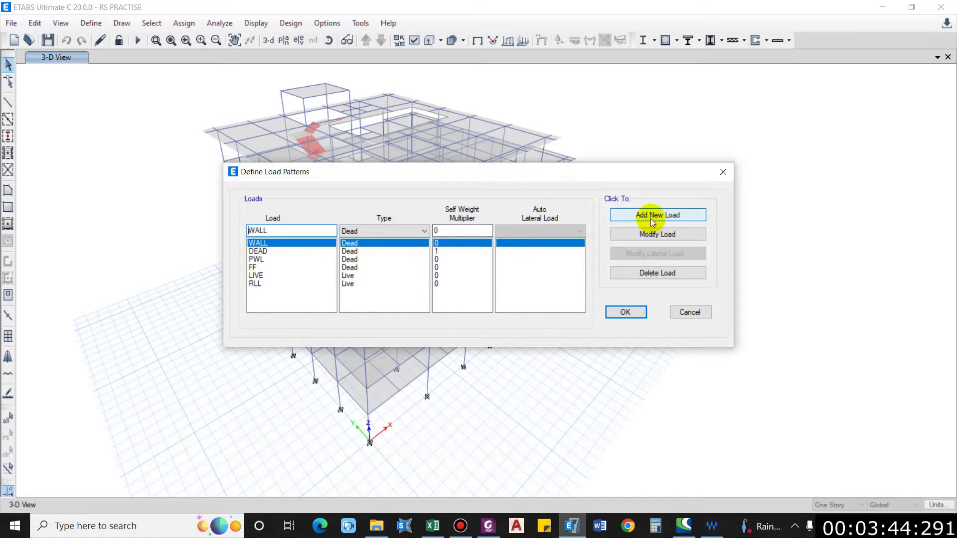
Add a load pattern named EQX with type Seismic and User Coefficient as its auto lateral load
double_click(294, 231)
type("EQ")
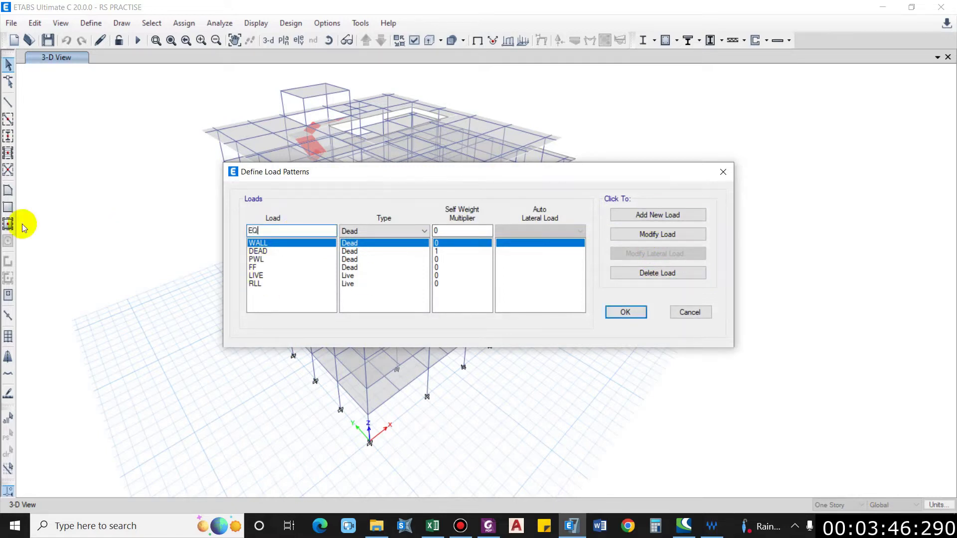
type("X")
left_click(396, 236)
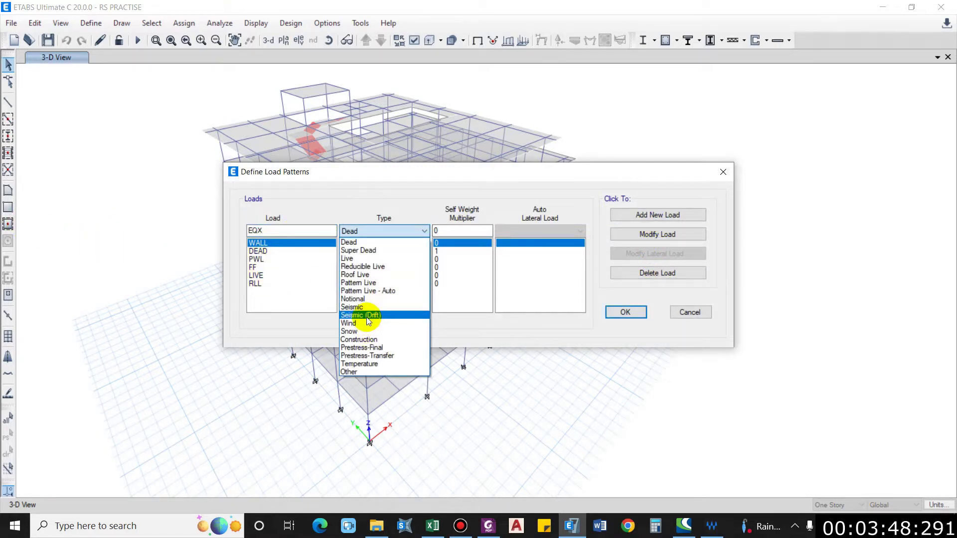
left_click(366, 317)
left_click(518, 236)
left_click(514, 238)
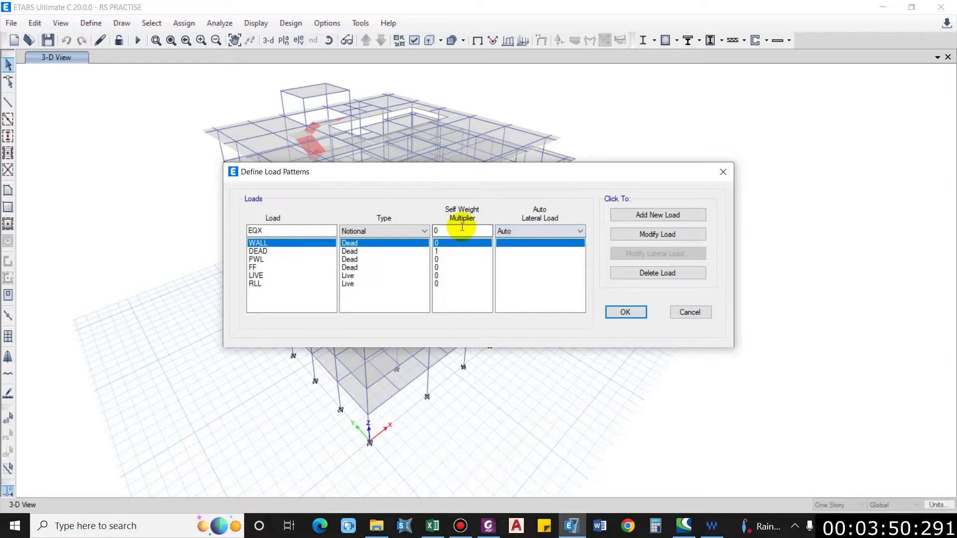
left_click(387, 232)
left_click(365, 308)
left_click(519, 232)
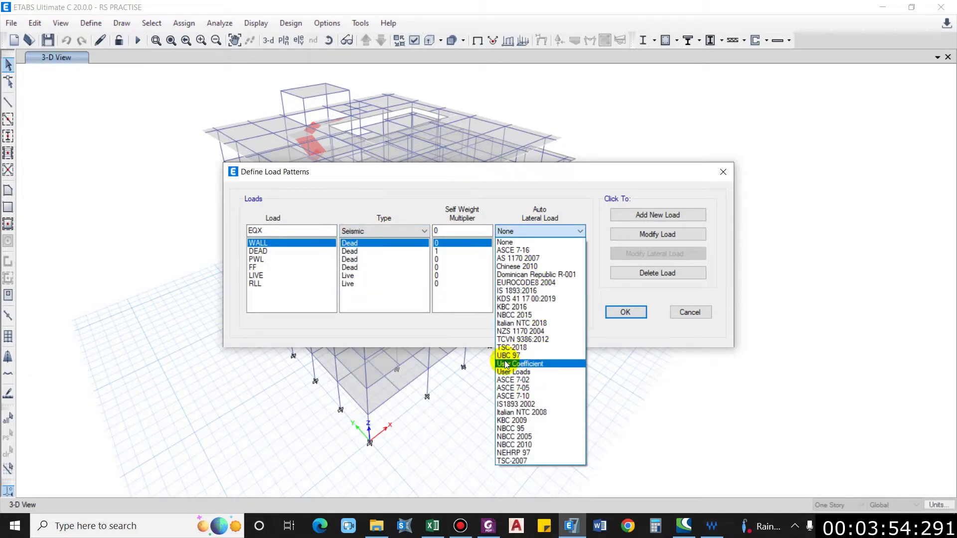
left_click(506, 364)
left_click(658, 216)
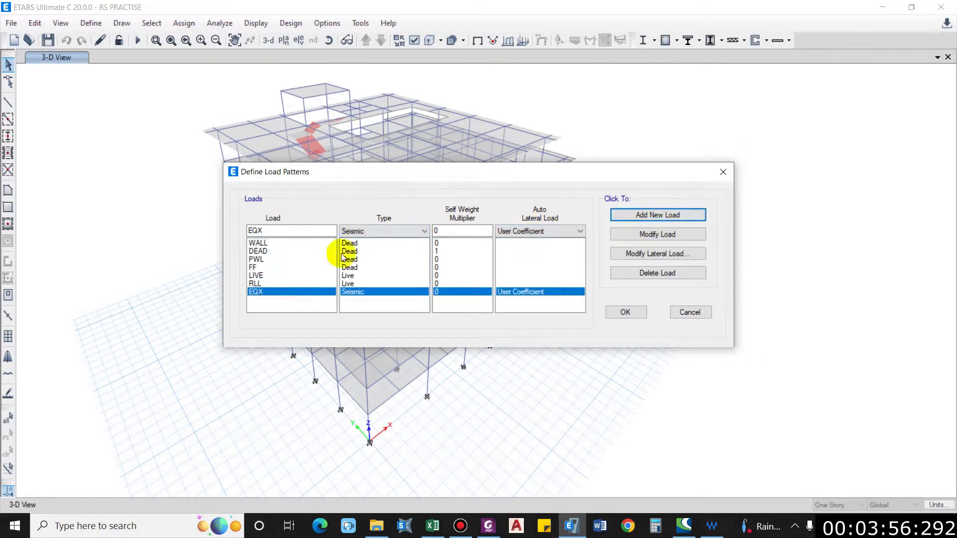
Limit the EQX lateral load to the X direction and its plus and minus eccentricities, clearing all Y direction options
left_click(643, 255)
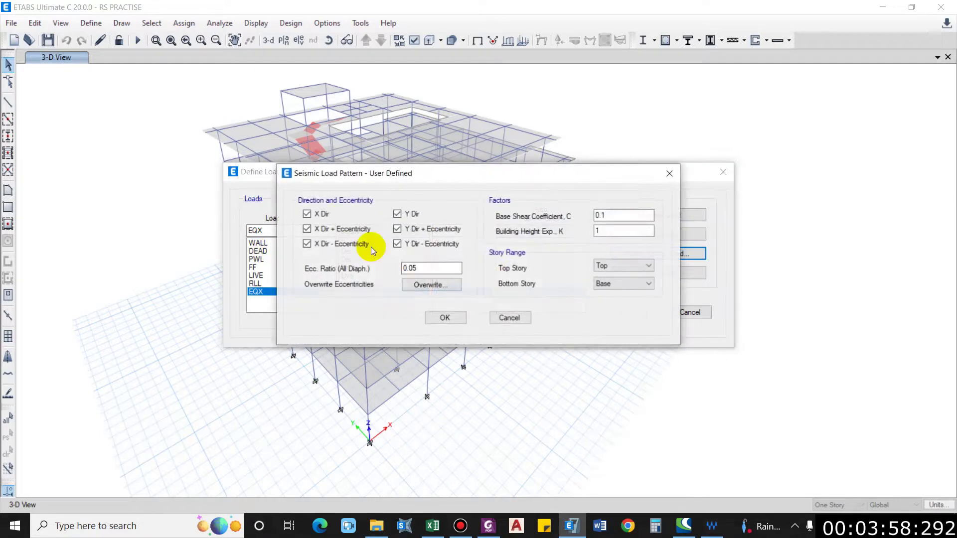
left_click(416, 229)
left_click(416, 243)
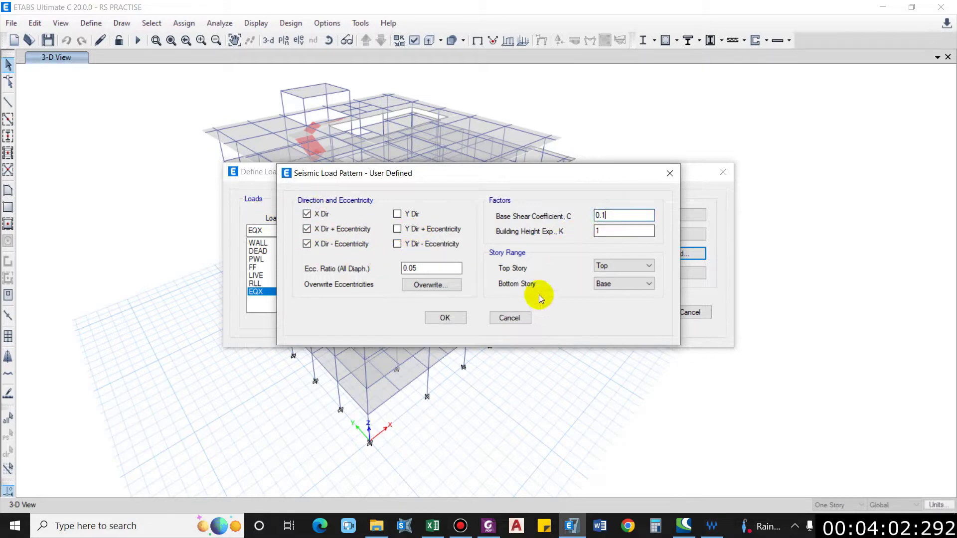
Look up the coefficients in the Excel workbook, return to ETABS and give EQX C = 0.164, K = 1.3305 and eccentricity ratio 0.1
left_click(432, 526)
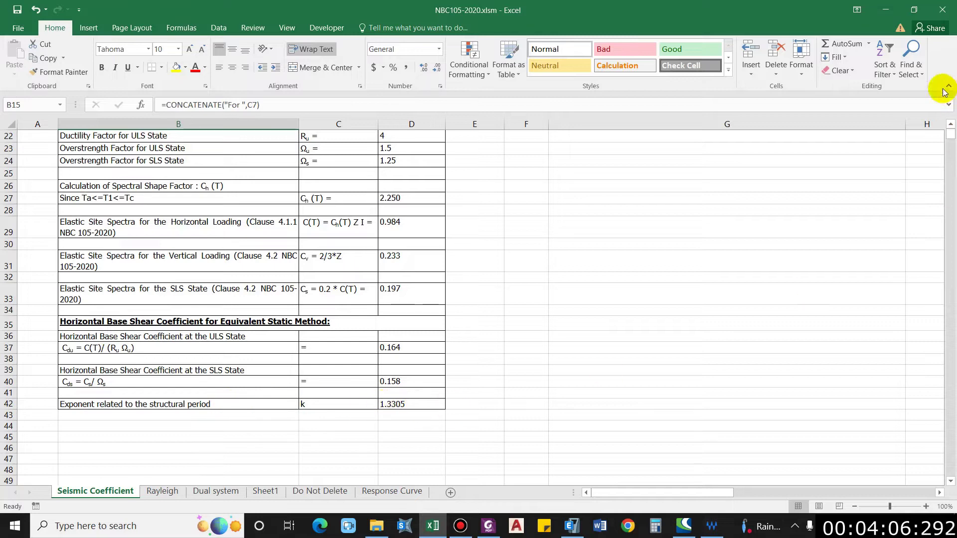
left_click(885, 9)
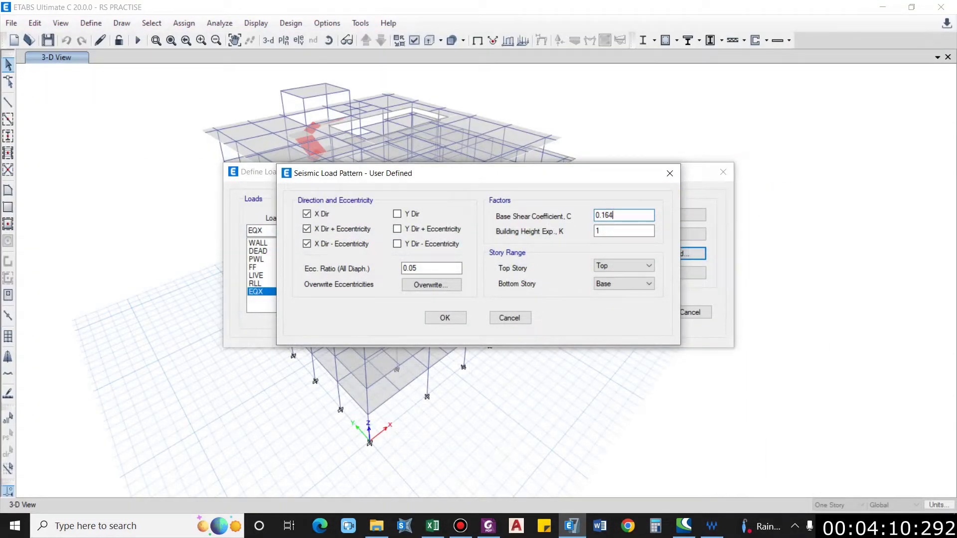
key("Tab")
type("1.33")
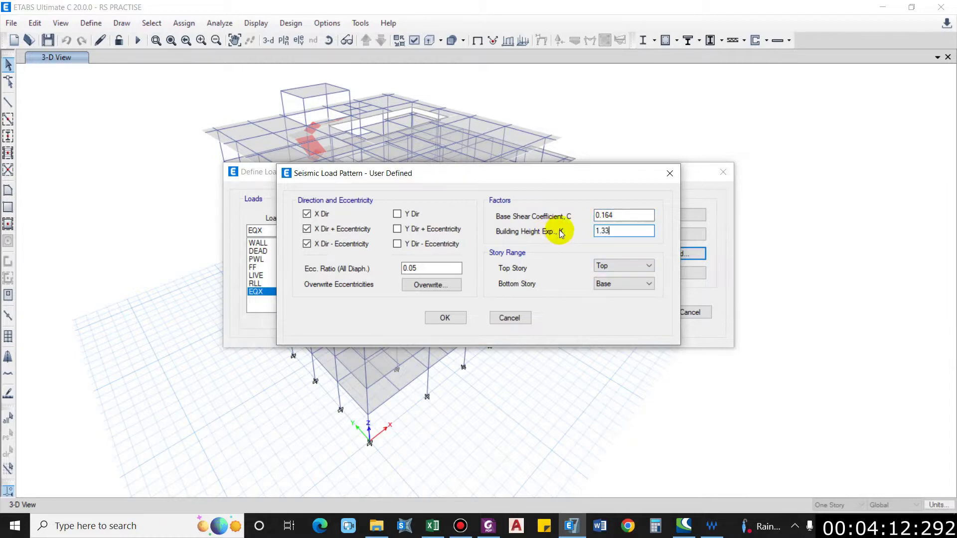
type("05")
left_click_drag(425, 267, 300, 271)
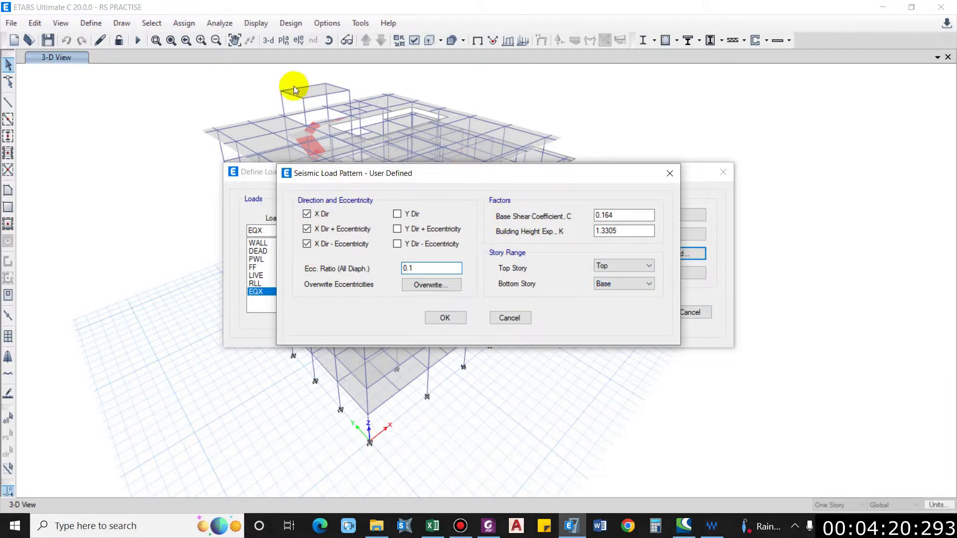
left_click(445, 317)
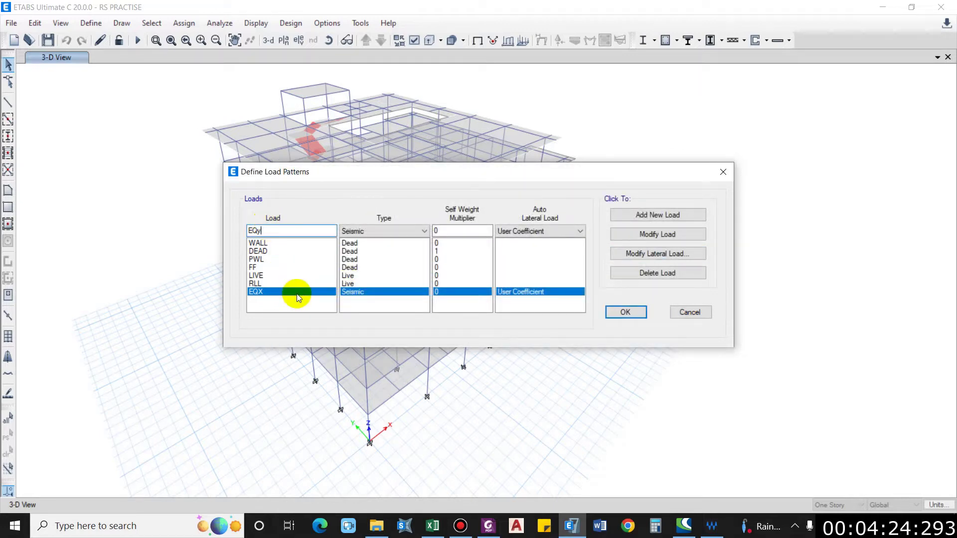
Add a seismic user-coefficient load pattern named EQy and limit it to the Y direction with its plus and minus eccentricities
left_click(664, 219)
left_click(642, 254)
left_click(307, 214)
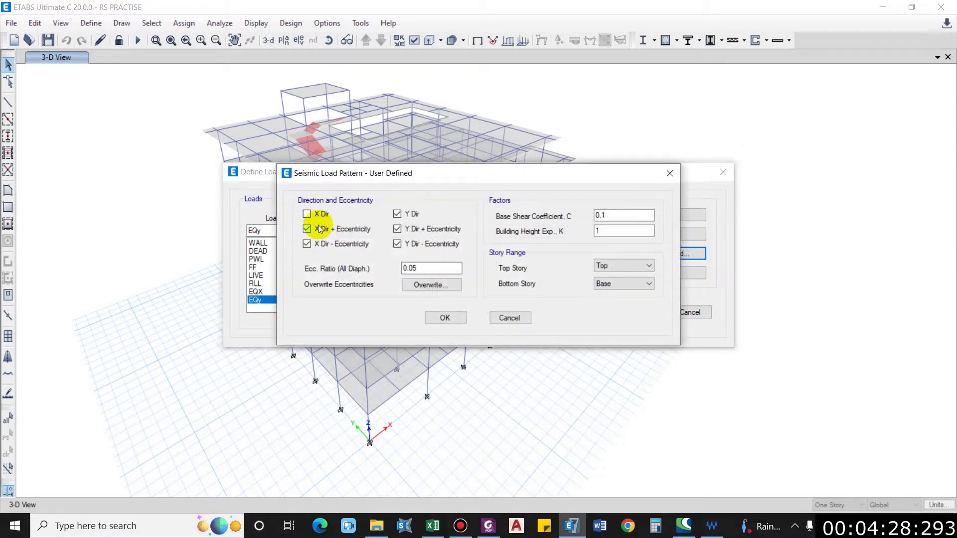
left_click(307, 244)
Set EQy's C to 0.164, K to 1.3305 and eccentricity ratio to 0.1, accept the load patterns and run the analysis
left_click(633, 215)
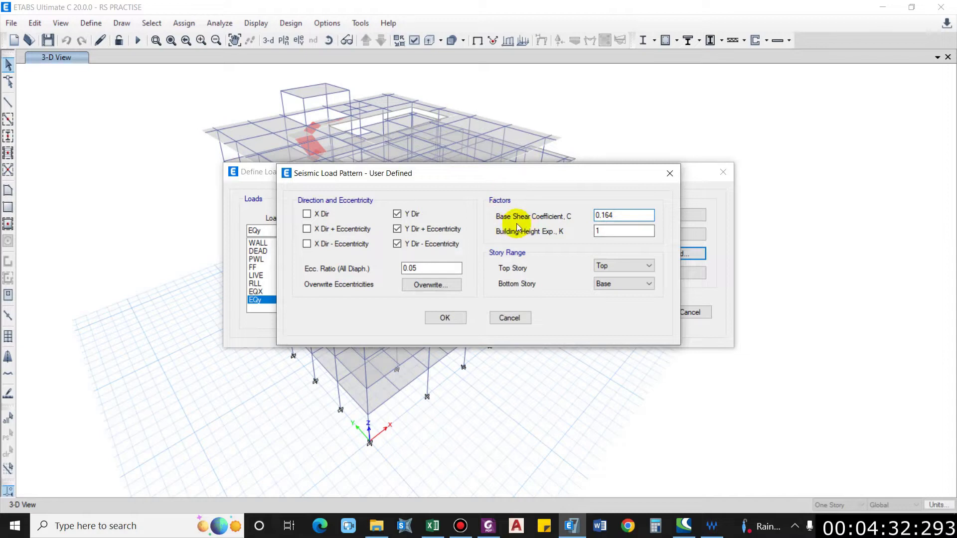
left_click(604, 230)
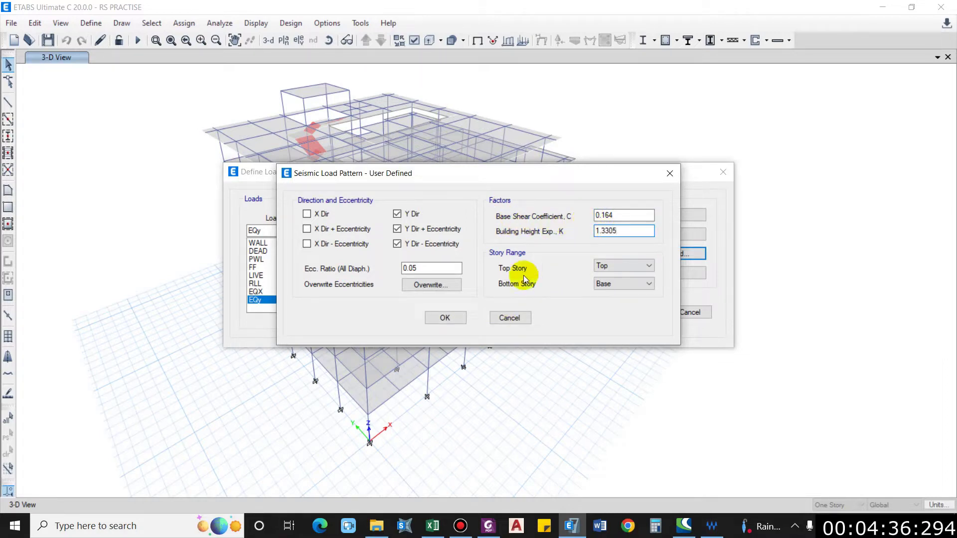
double_click(422, 268)
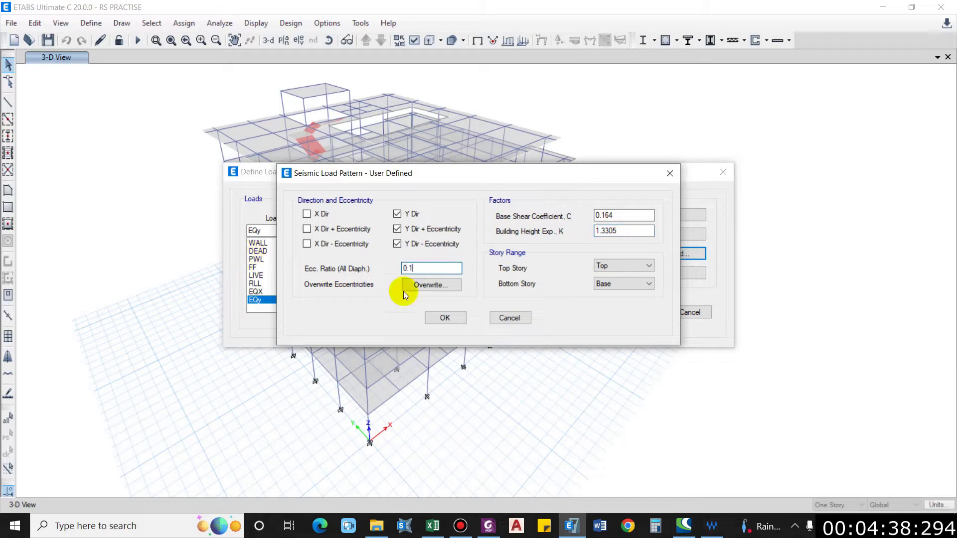
left_click(443, 319)
left_click(624, 311)
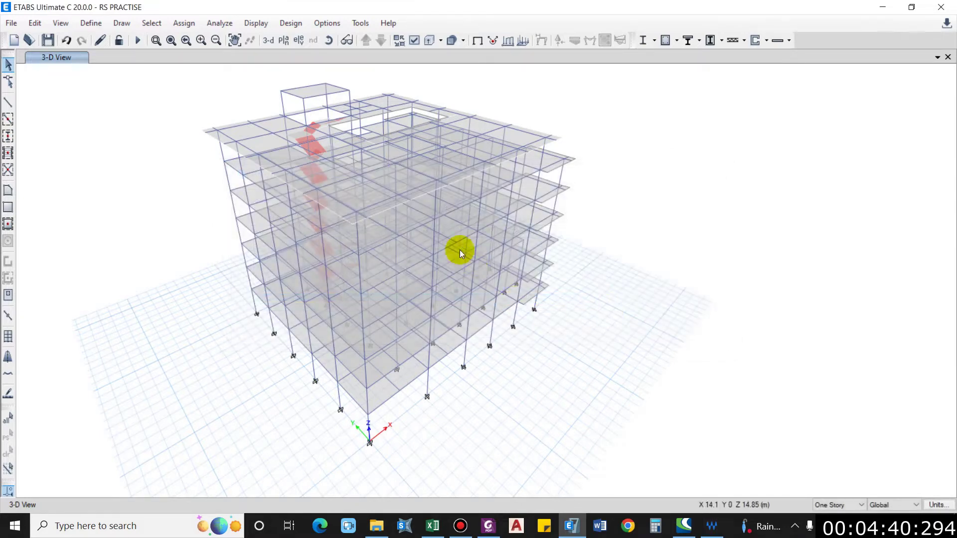
left_click(141, 43)
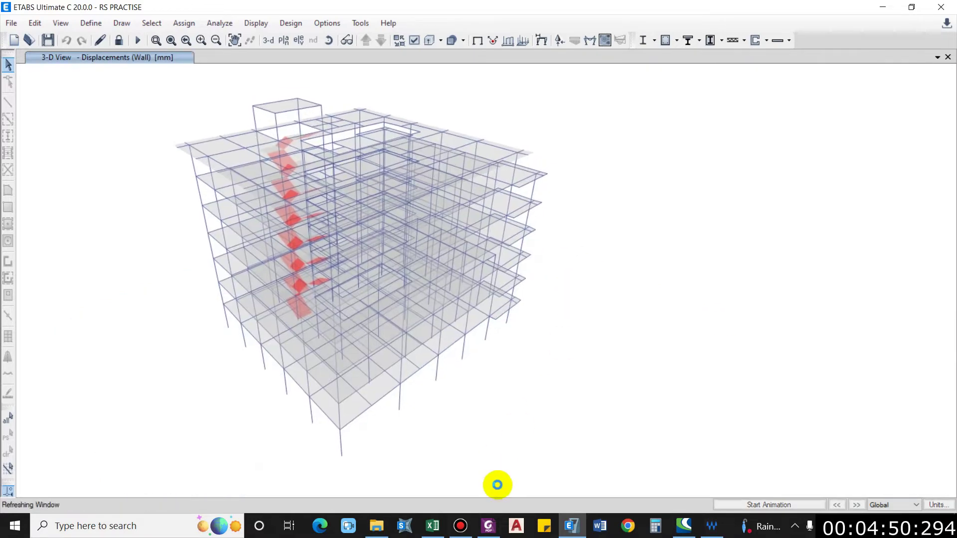
Review the ULS Fi formula in the Excel Rayleigh sheet against clause 6.3, Vertical Distribution of Seismic Forces, in the NBC 105 PDF
left_click(433, 525)
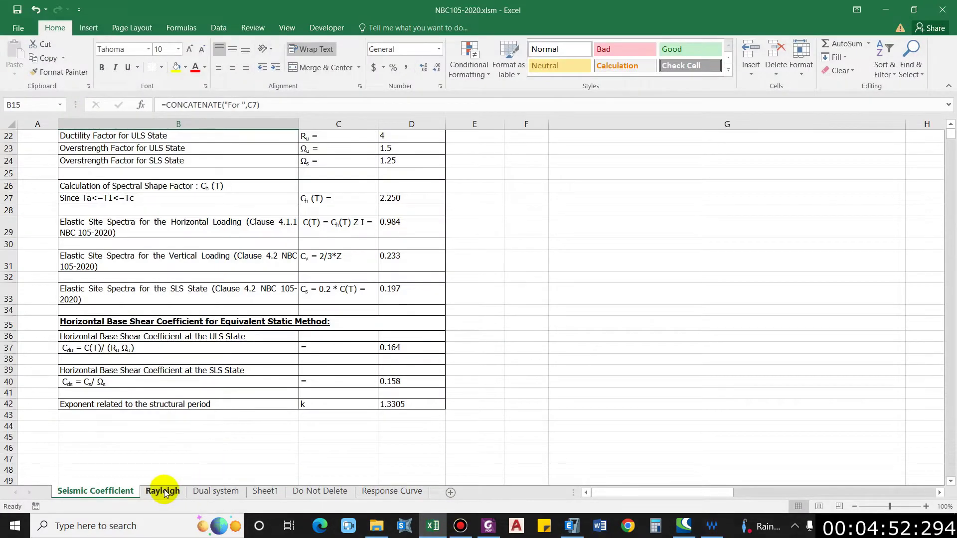
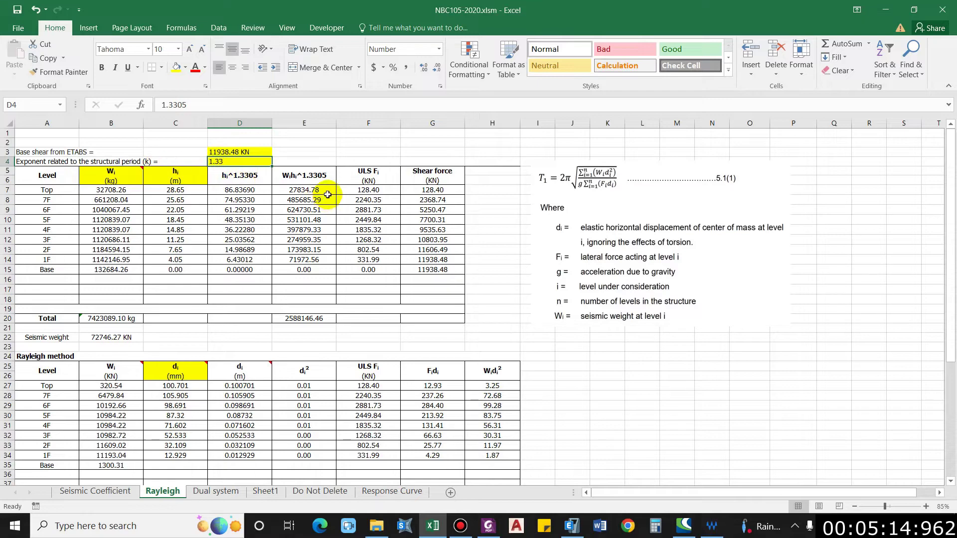
left_click(367, 199)
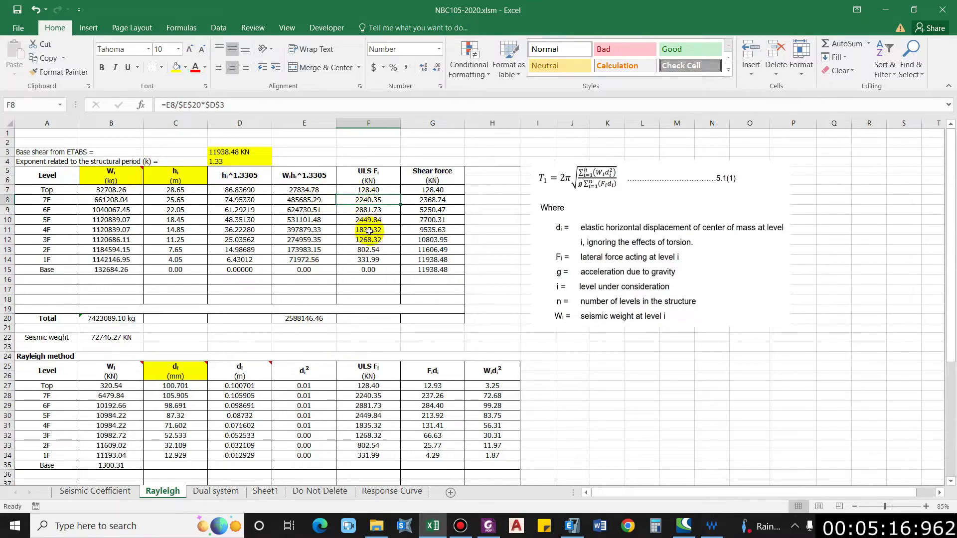
left_click(488, 526)
scroll(451, 327, "down", 20)
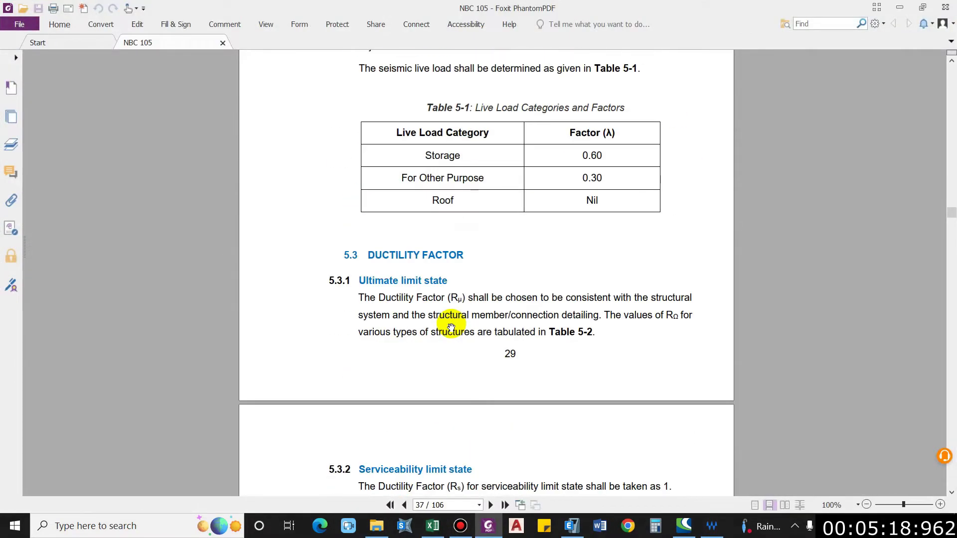
scroll(457, 298, "down", 3)
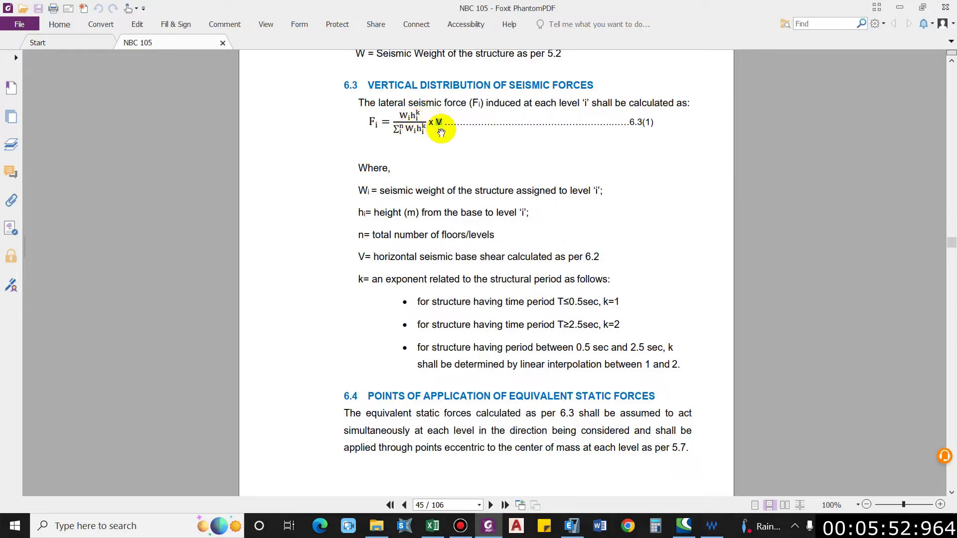
left_click(899, 7)
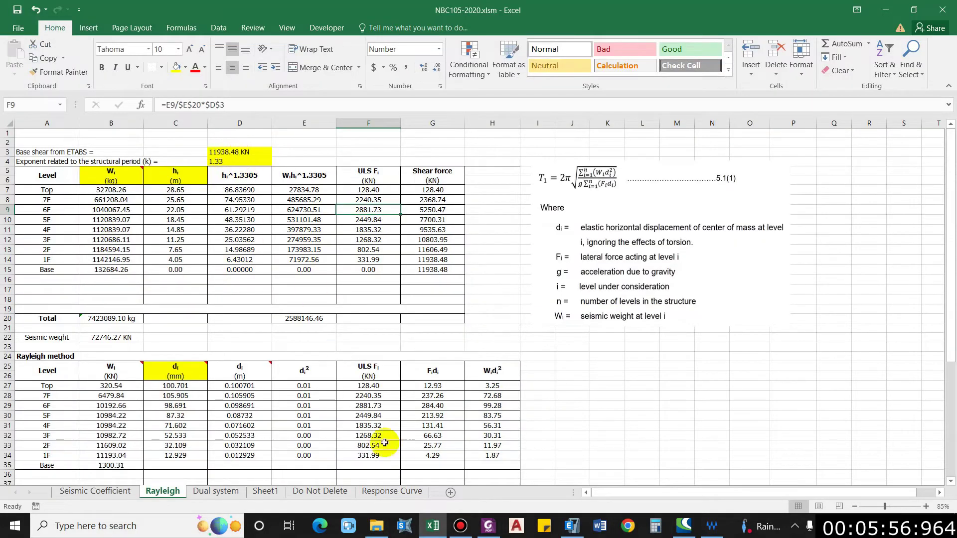
Switch to ETABS and select the Load Pattern Definitions - Auto Seismic - User Coefficient table for display
left_click(571, 526)
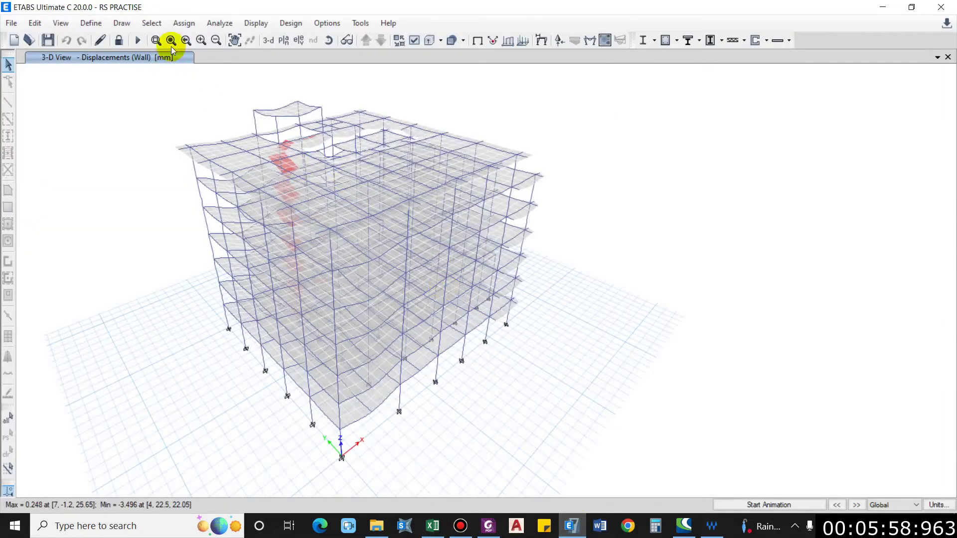
left_click(255, 23)
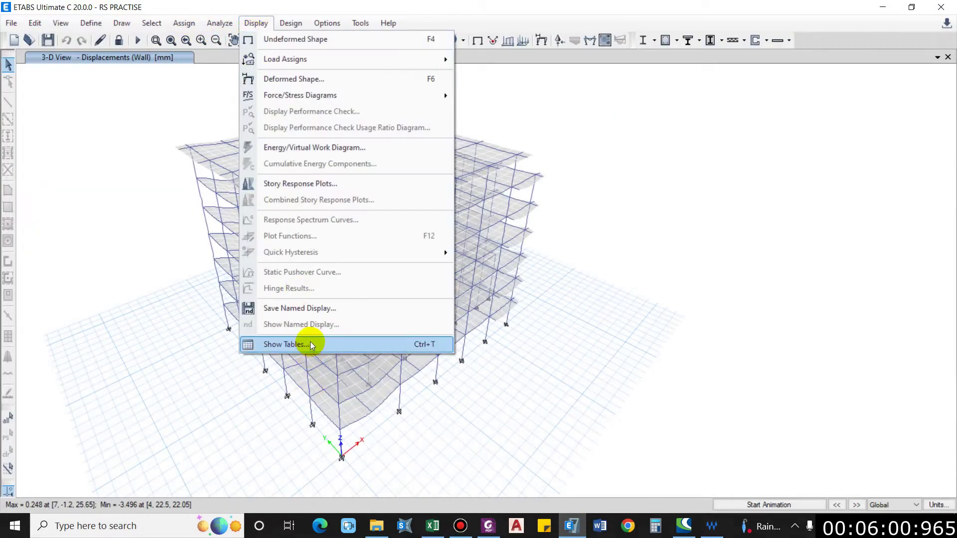
left_click(311, 345)
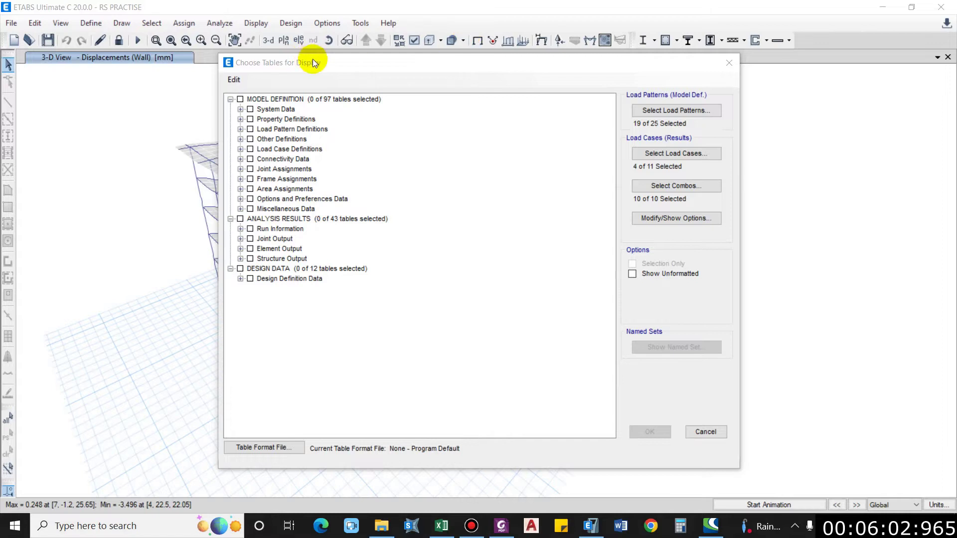
left_click(240, 130)
left_click(250, 139)
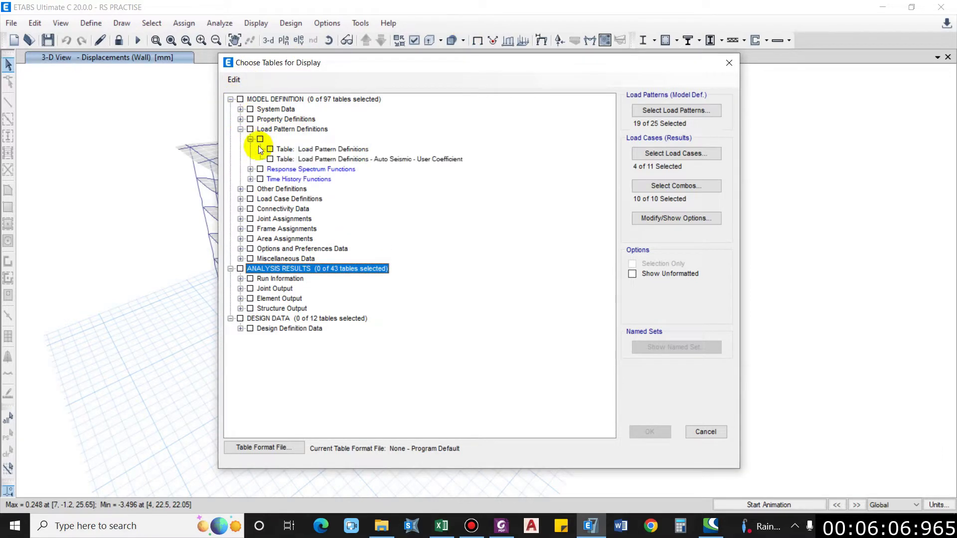
left_click(355, 160)
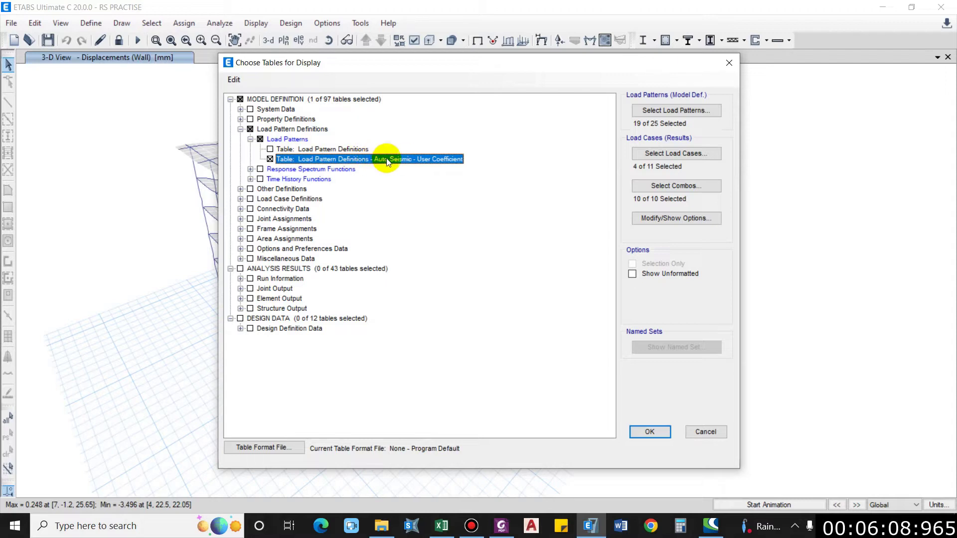
Add the Mass Summary by Story and Story Max Over Avg Displacements tables to the selection and display the chosen tables
left_click(241, 189)
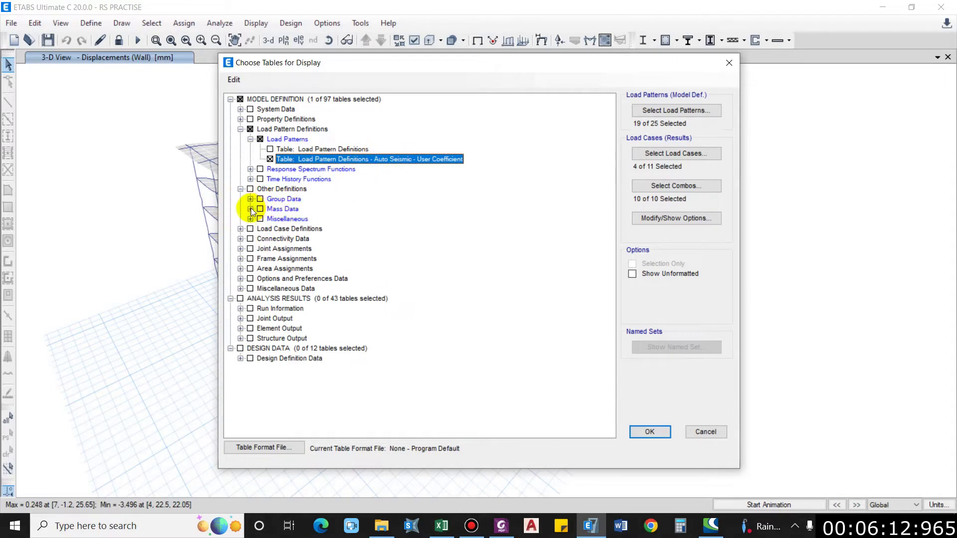
left_click(251, 209)
left_click(382, 223)
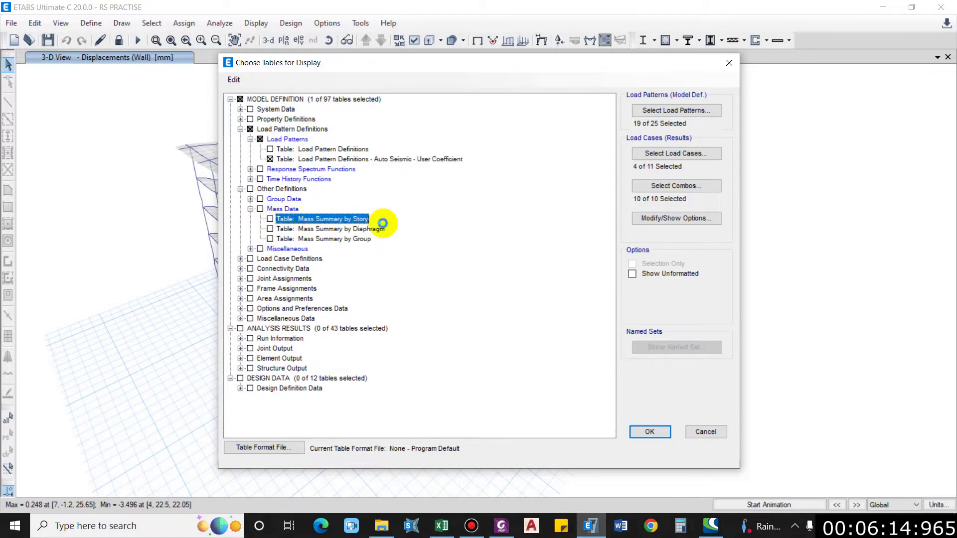
left_click(239, 349)
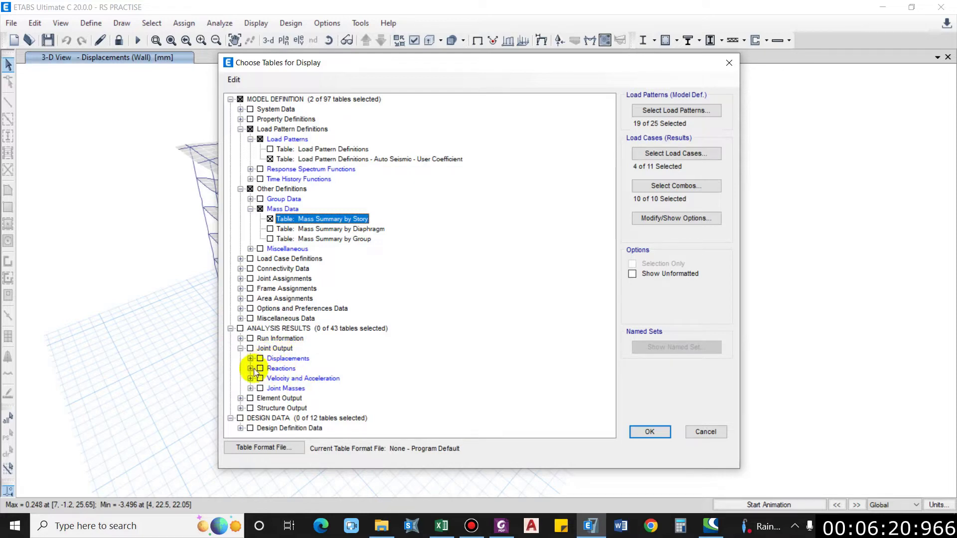
left_click(250, 359)
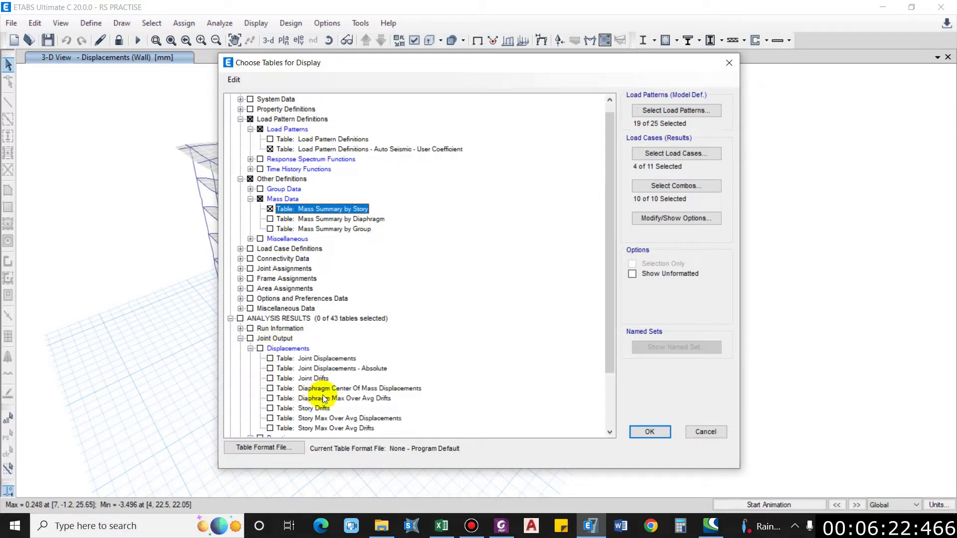
left_click(344, 418)
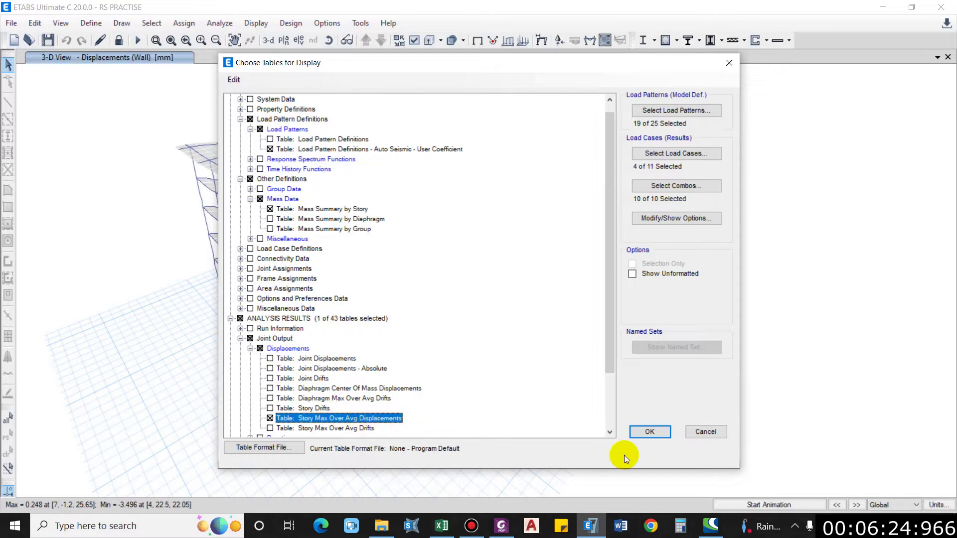
left_click(647, 432)
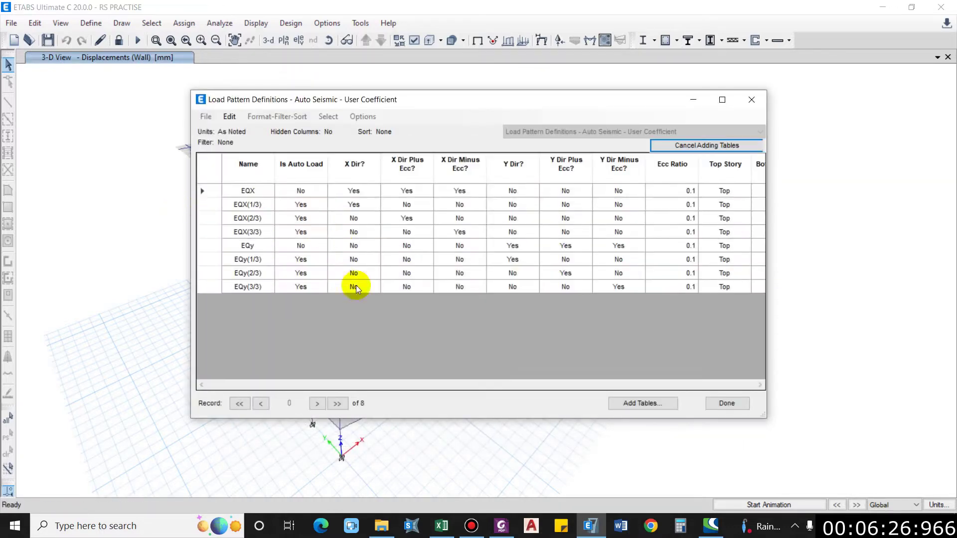
Copy the EQX(1/3) base shear, 11938.4847 kN, into the Base shear from ETABS cell D3 of the Excel Rayleigh sheet
left_click_drag(400, 387, 578, 386)
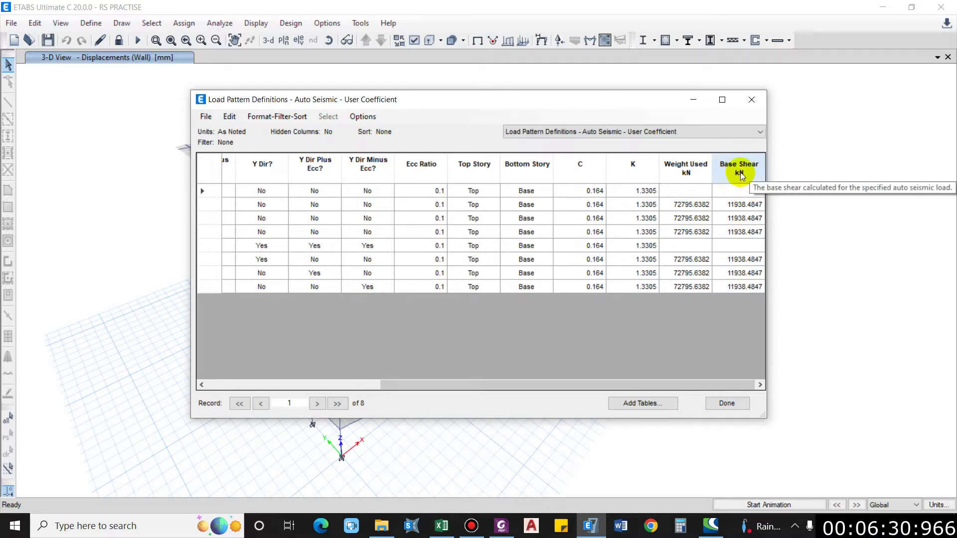
left_click(740, 205)
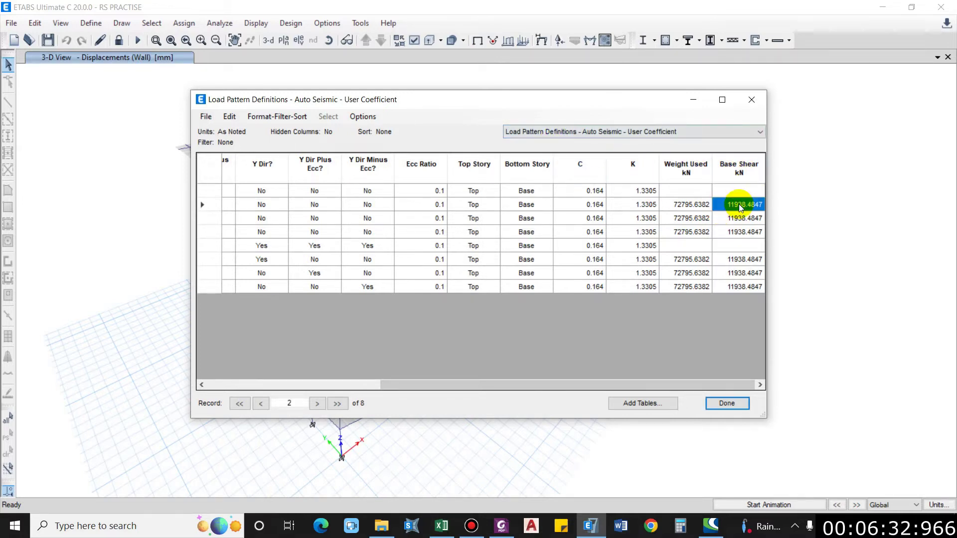
left_click(441, 526)
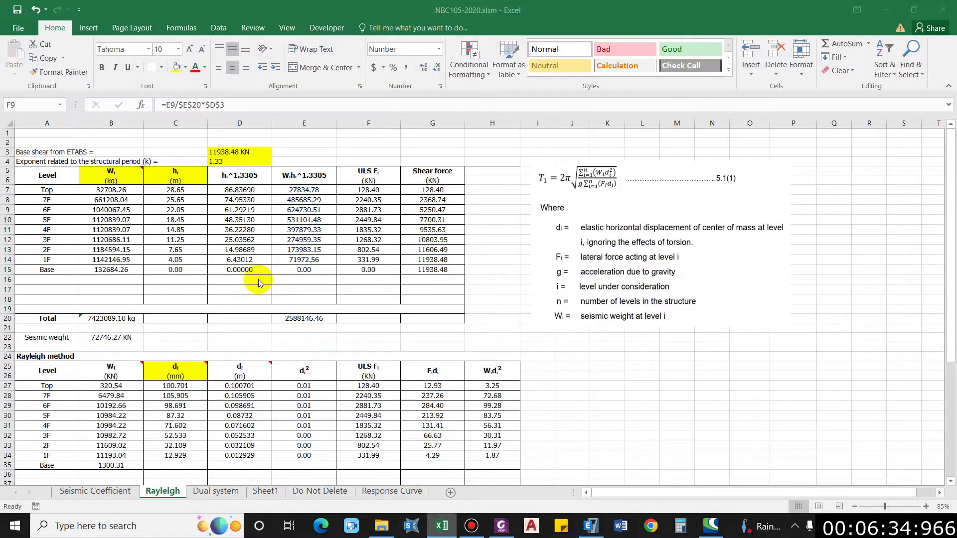
left_click(256, 153)
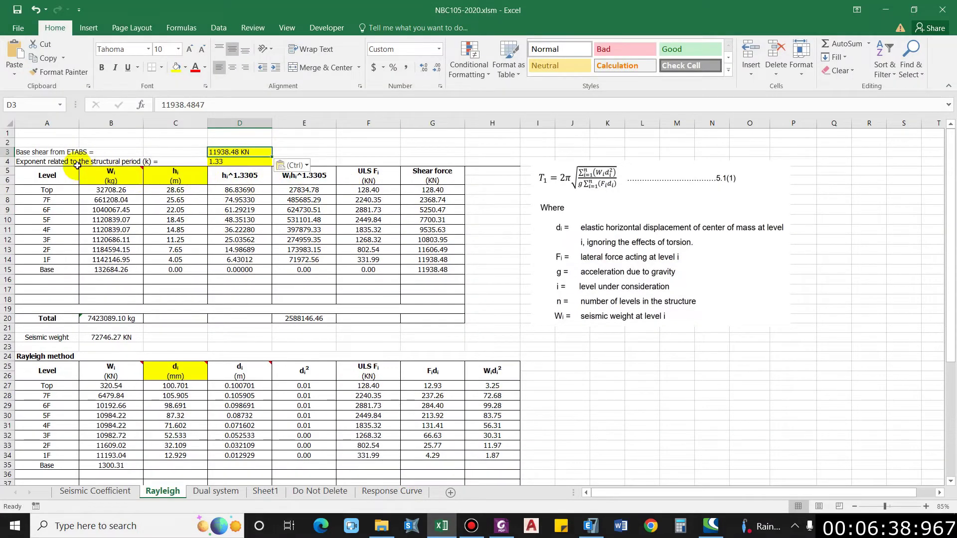
Enter 1.3305 as the exponent related to the structural period (k) in cell D4
left_click(78, 164)
left_click(225, 160)
type("1")
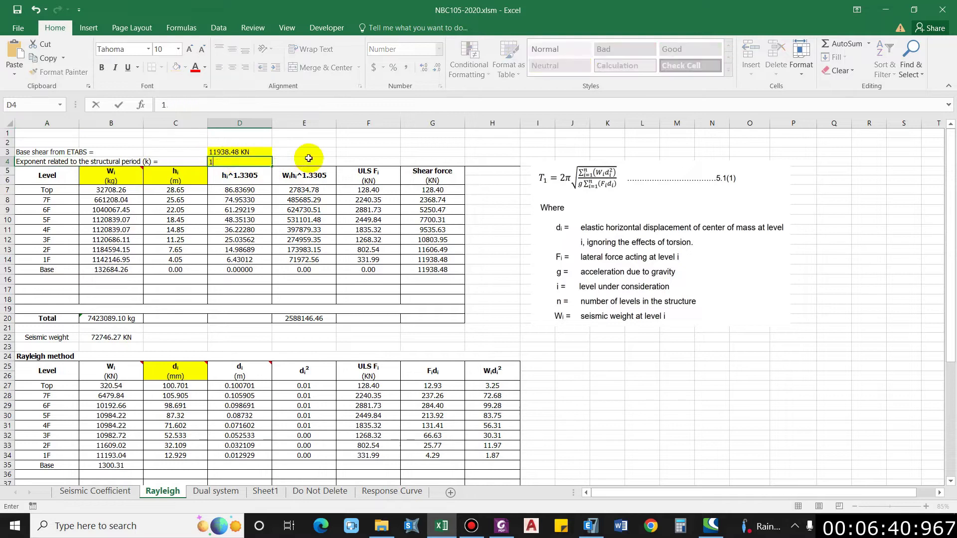
key("Return")
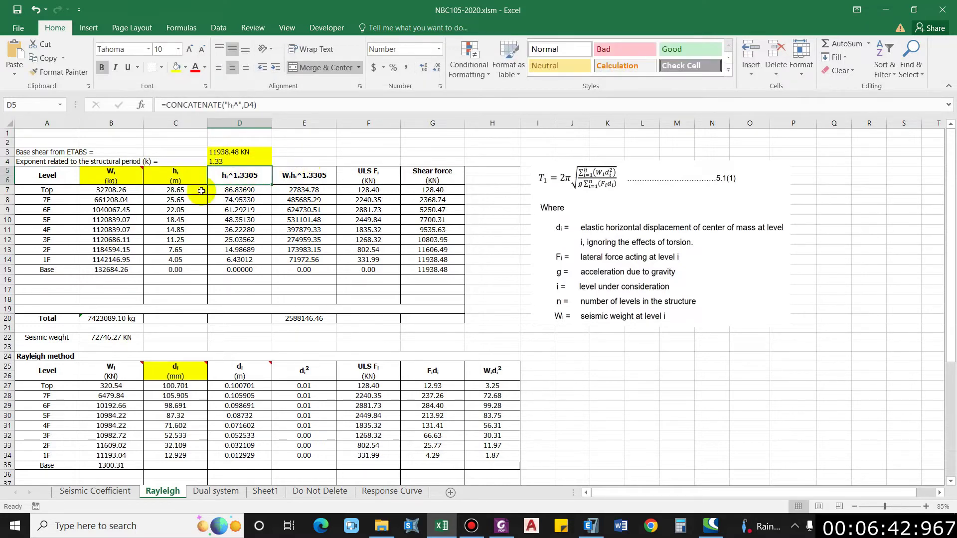
Return to ETABS and select the story names and UX masses from Top to Base in the Mass Summary by Story table for copying
key("Left")
key("Left")
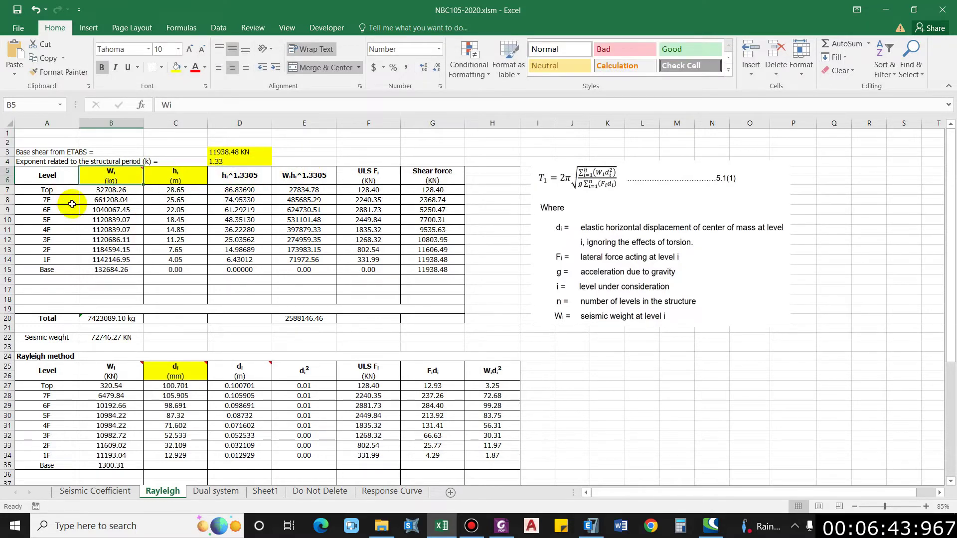
left_click(116, 188)
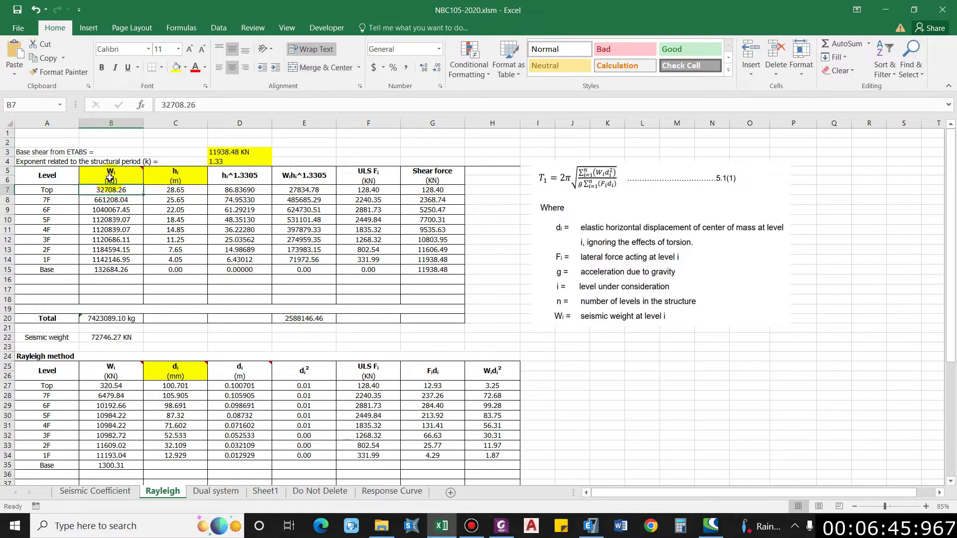
left_click(885, 10)
left_click(570, 134)
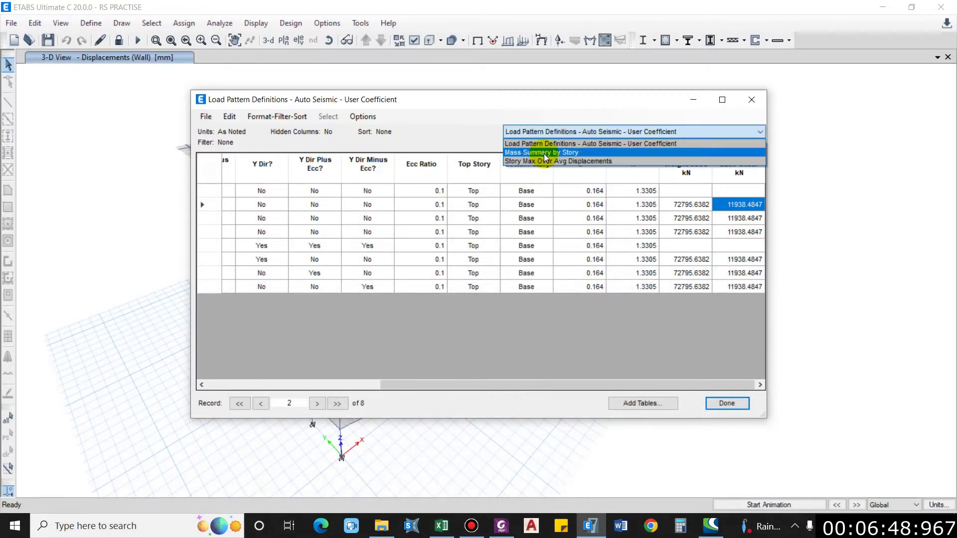
left_click(543, 152)
left_click_drag(291, 181, 314, 291)
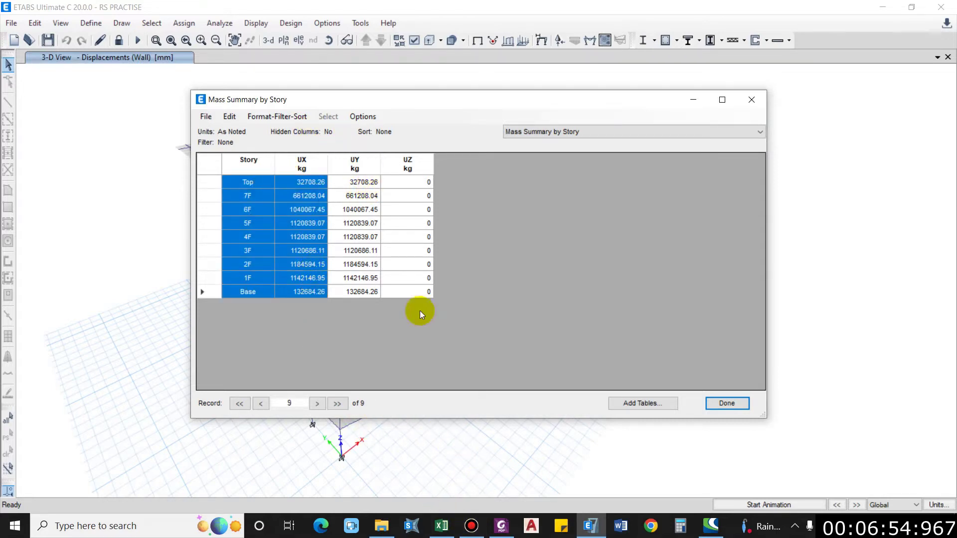
Paste the story names and masses into the Level and Wi columns of the Rayleigh sheet from cell A7, keeping the sheet's formatting
left_click(441, 526)
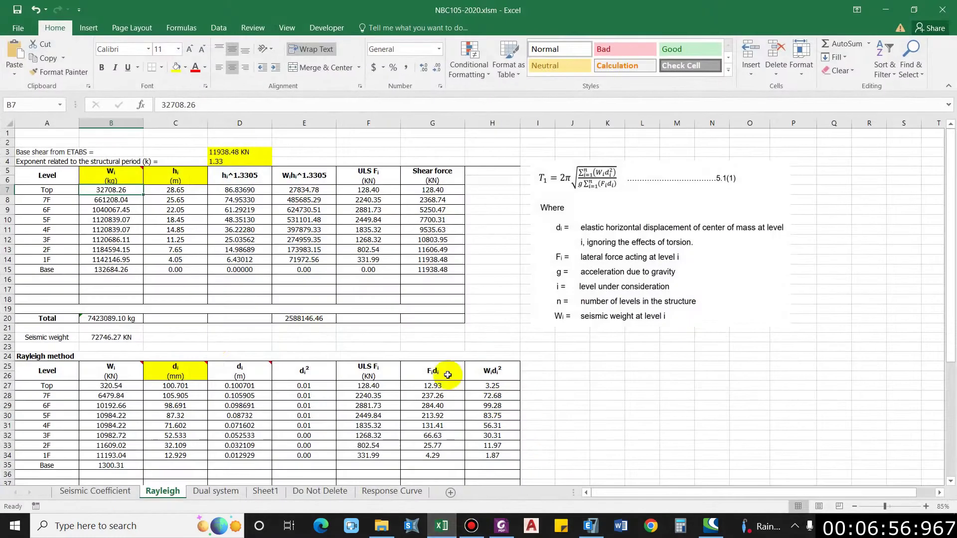
left_click(39, 192)
type("Top\t32708.26 7F\t661208.04 6F\t1040067.45 5F\t1120839.07 4F\t1120839.07 3F\t1120686.11 2F\t1184594.15 1F\t1142146.95 Base\t132684.26")
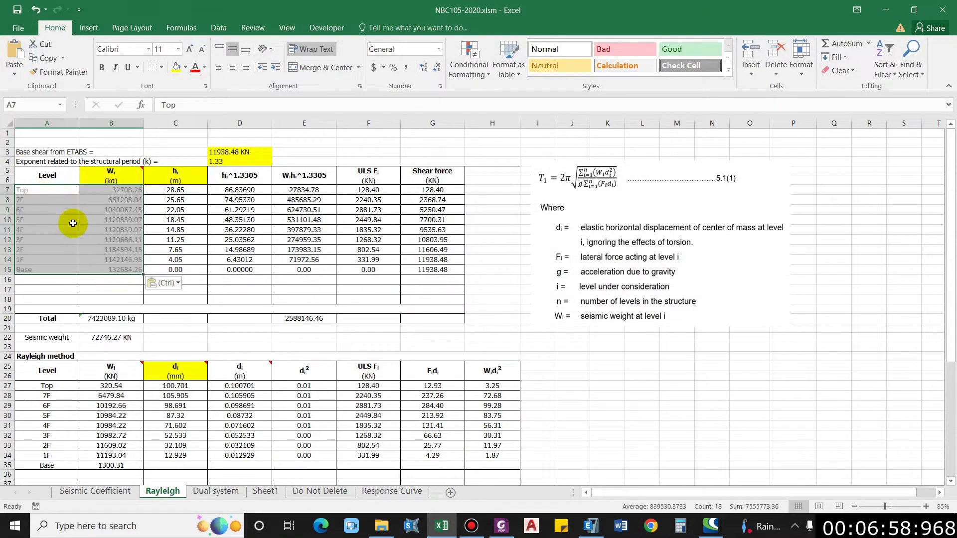
left_click(165, 283)
left_click(173, 313)
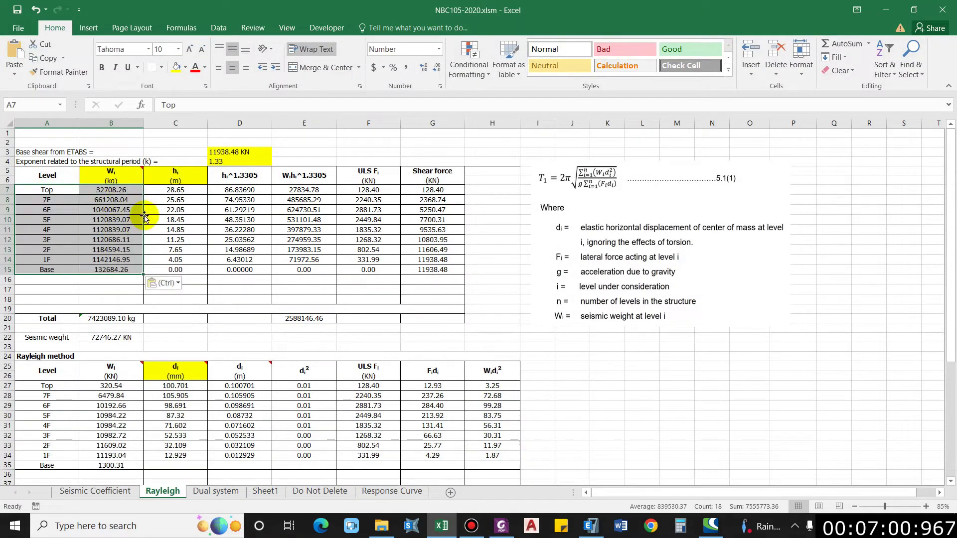
left_click(117, 210)
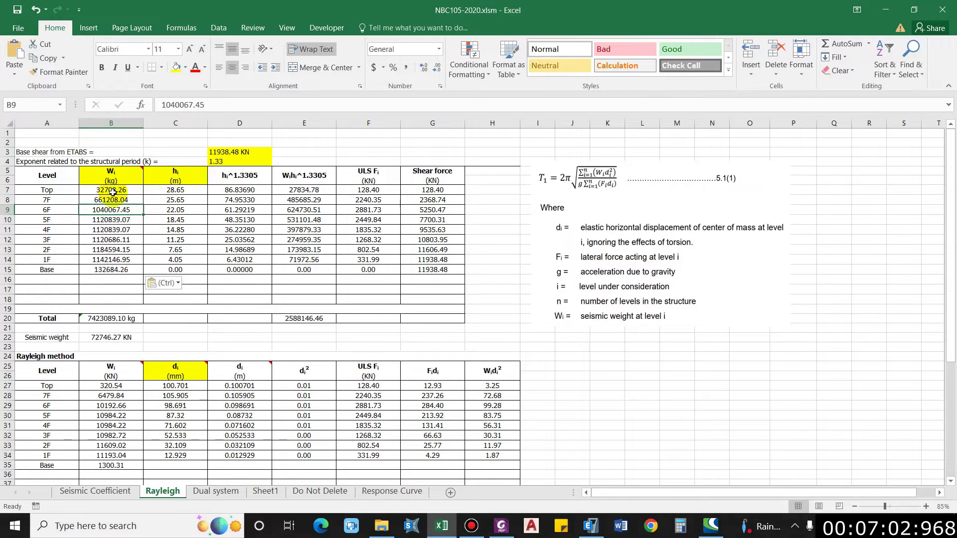
left_click(112, 190)
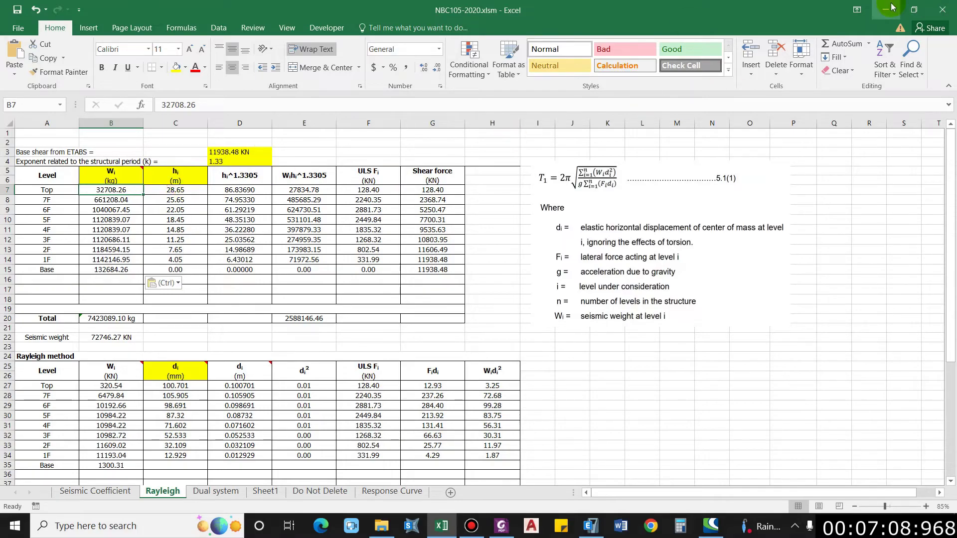
scroll(198, 299, "down", 1)
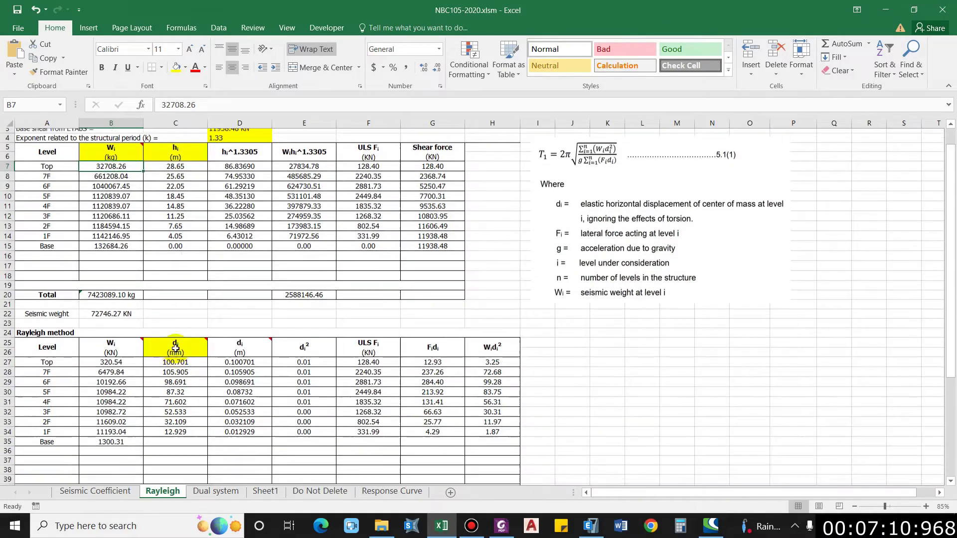
scroll(238, 200, "up", 1)
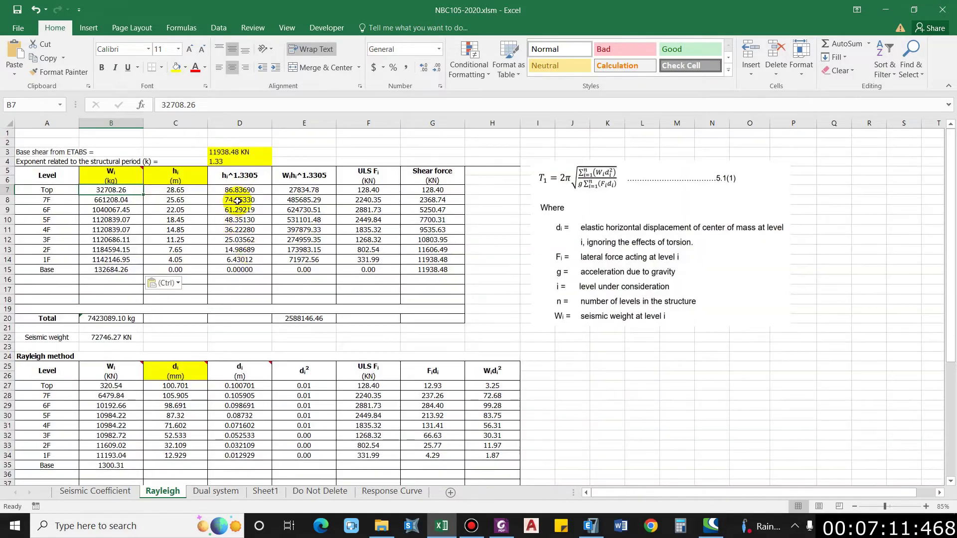
left_click(200, 381)
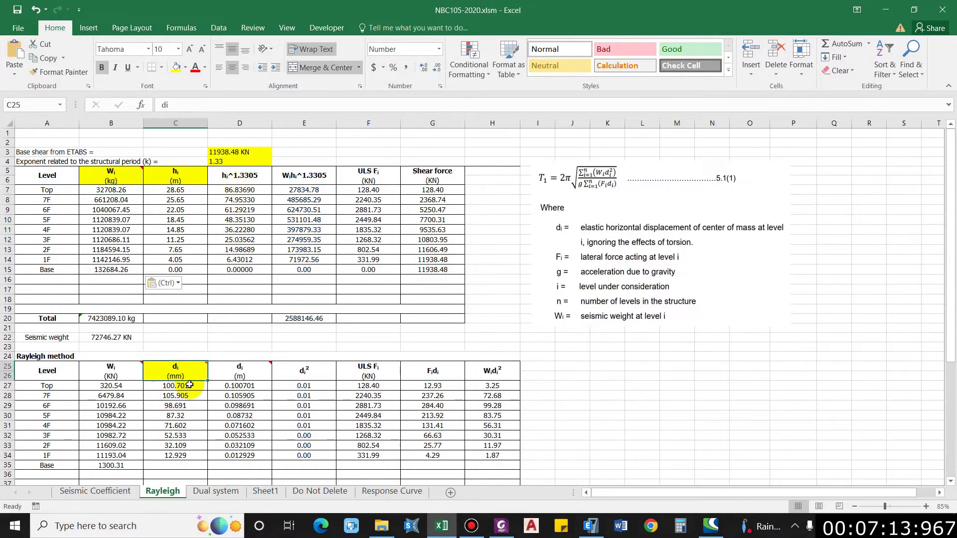
Switch to ETABS, display the Story Max Over Avg Displacements table and copy the EQX step 1 Maximum values from Top to 1F
left_click(885, 10)
left_click(620, 135)
left_click(564, 163)
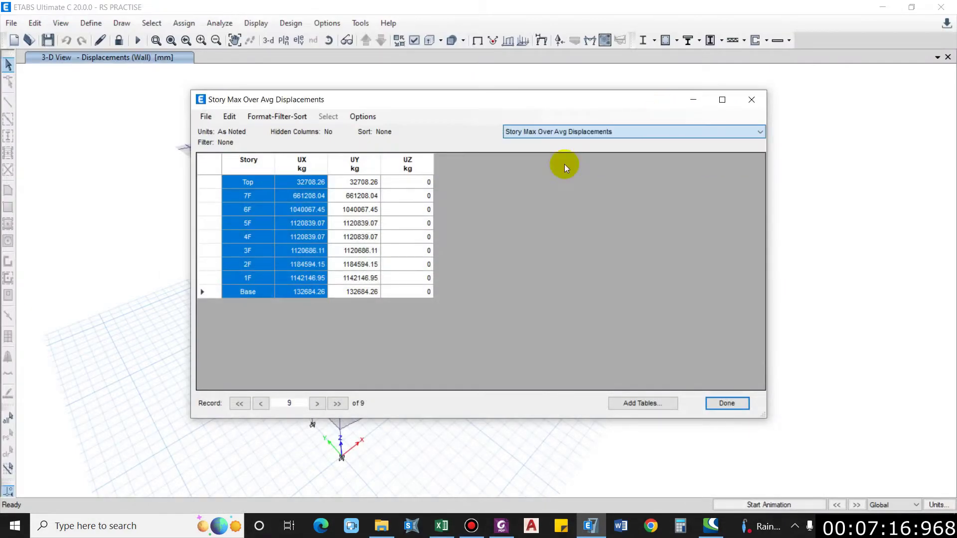
left_click(315, 166)
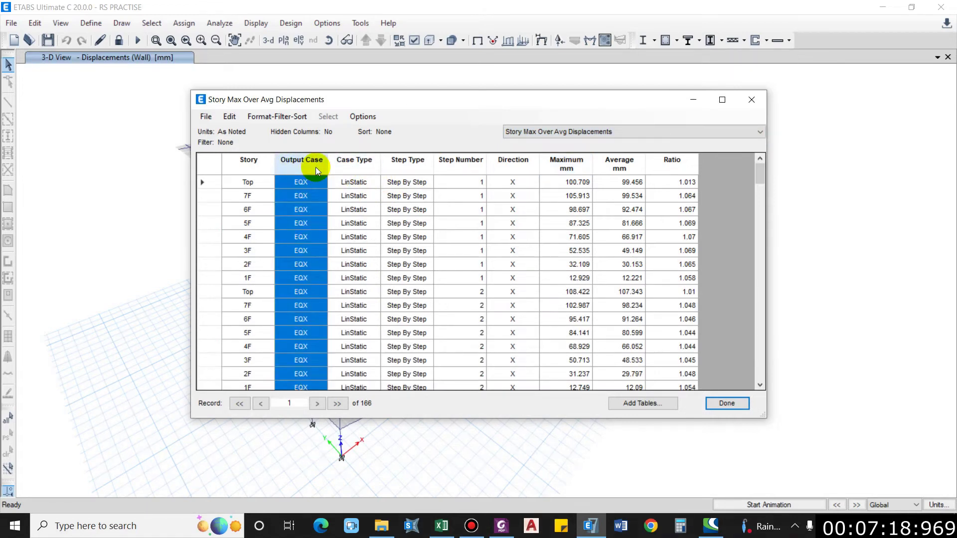
left_click_drag(261, 189, 236, 283)
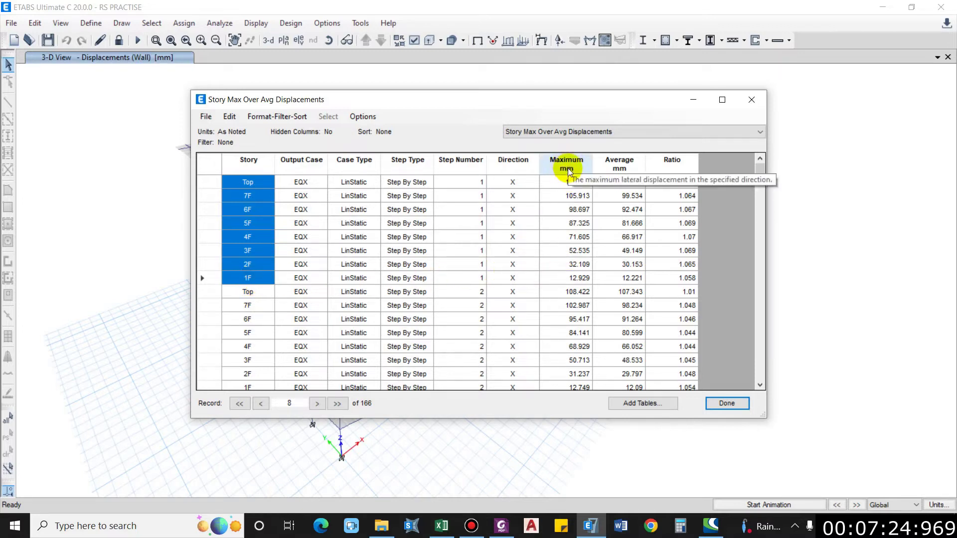
left_click_drag(571, 182, 572, 277)
key("ctrl+c")
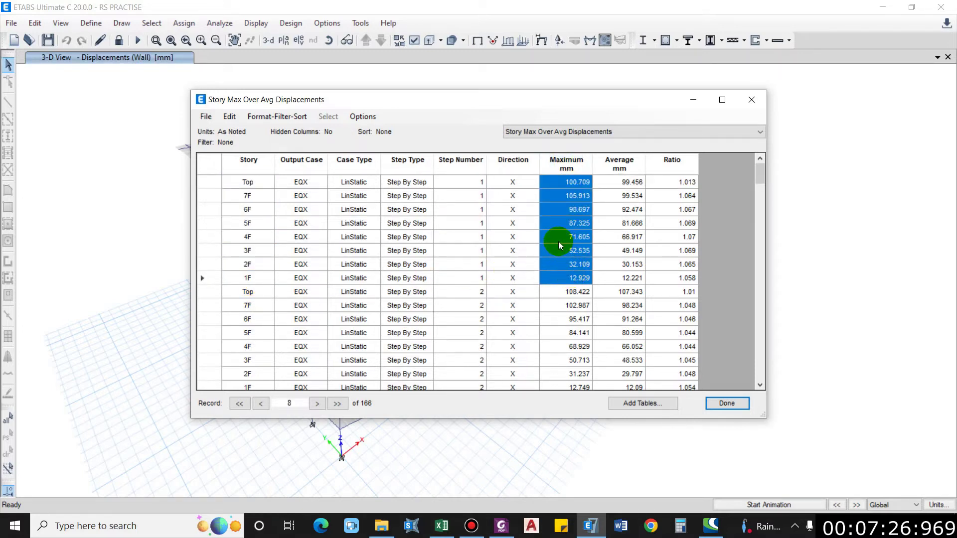
Paste the maximum displacements into the di (mm) column of the Excel Rayleigh method table from cell C27, matching the destination formatting
left_click(441, 526)
left_click(184, 387)
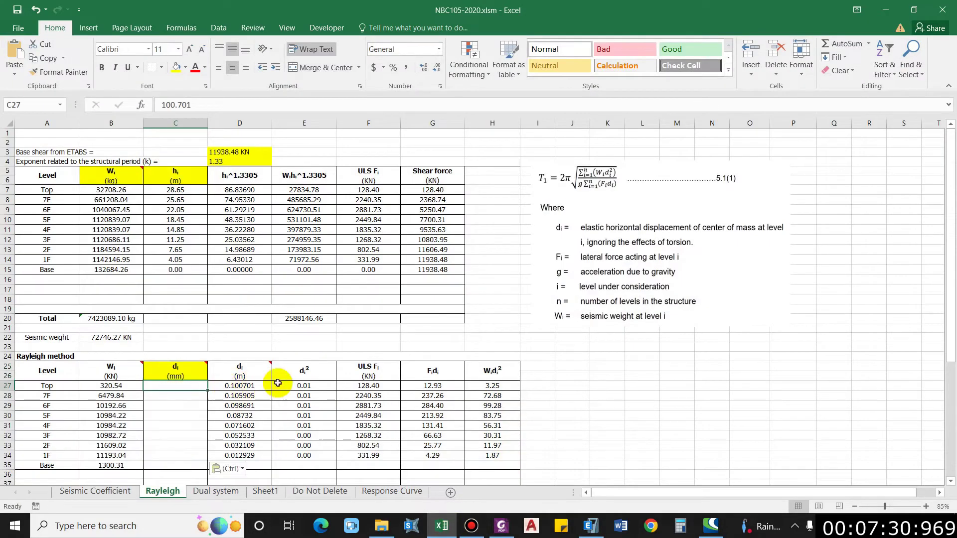
key("ctrl+v")
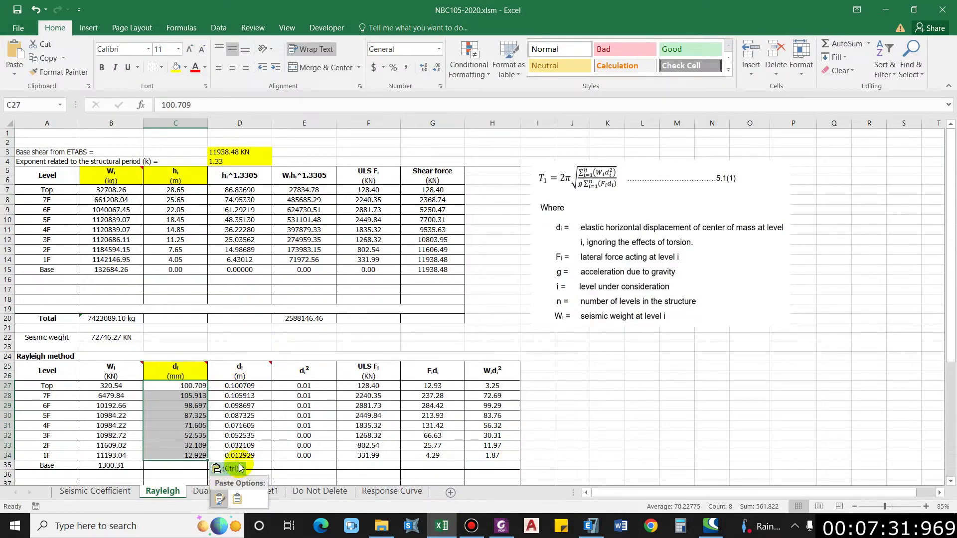
left_click(237, 498)
scroll(171, 371, "down", 1)
scroll(175, 200, "up", 1)
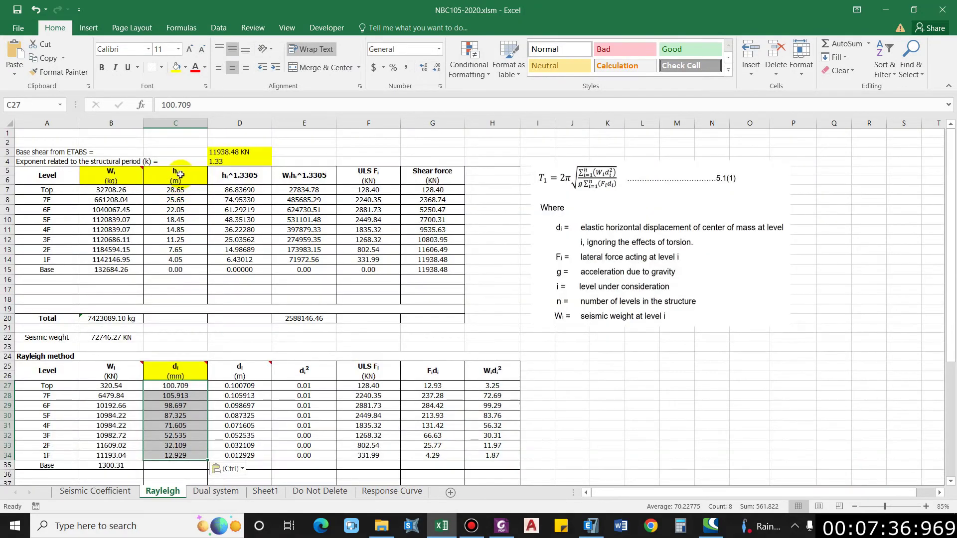
Return to ETABS, close the displacement table and copy the Elevation values from Top to Base in the Story Data
left_click(502, 526)
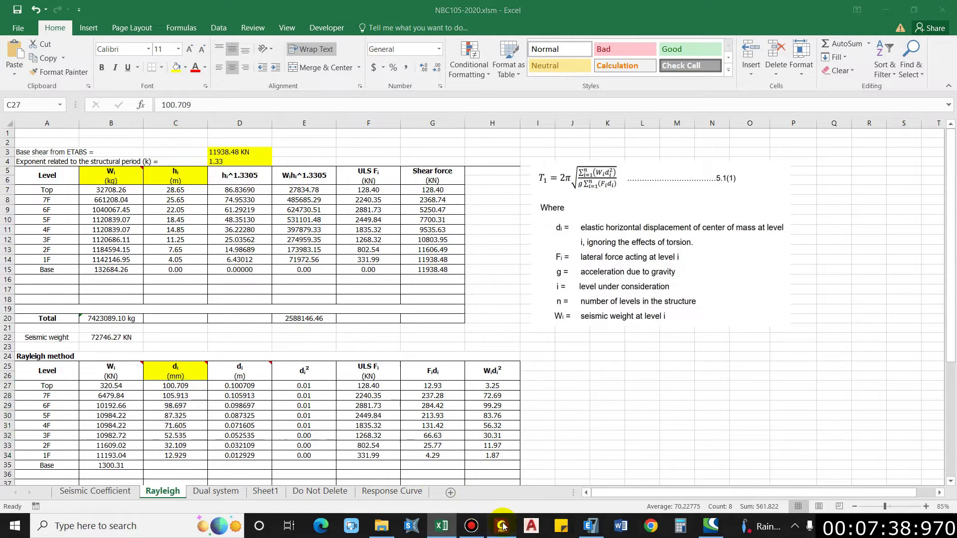
left_click(591, 525)
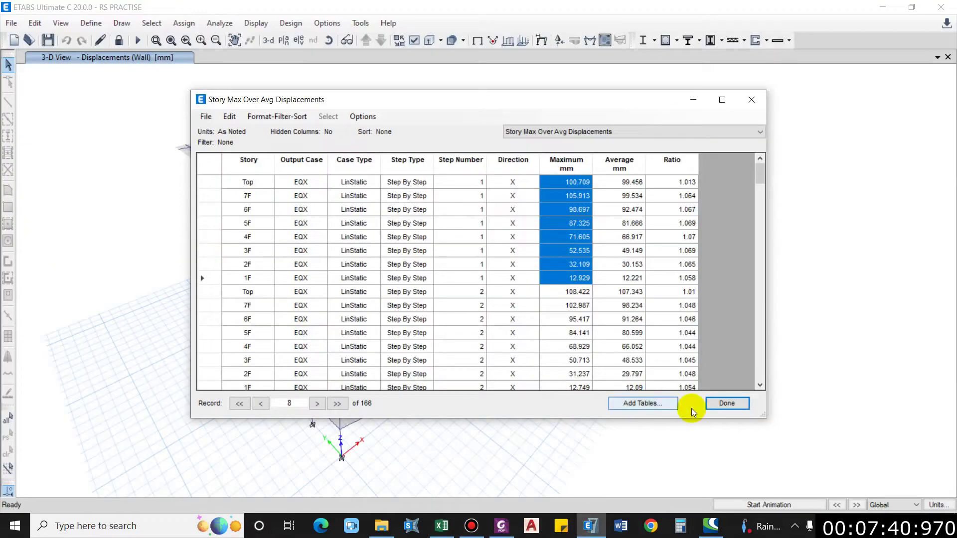
left_click(731, 408)
right_click(684, 270)
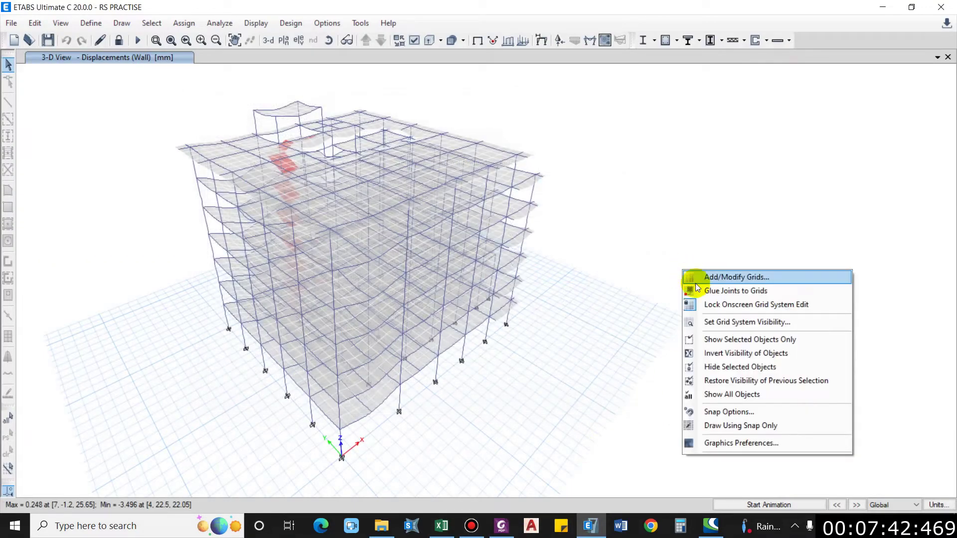
left_click(720, 277)
left_click(554, 136)
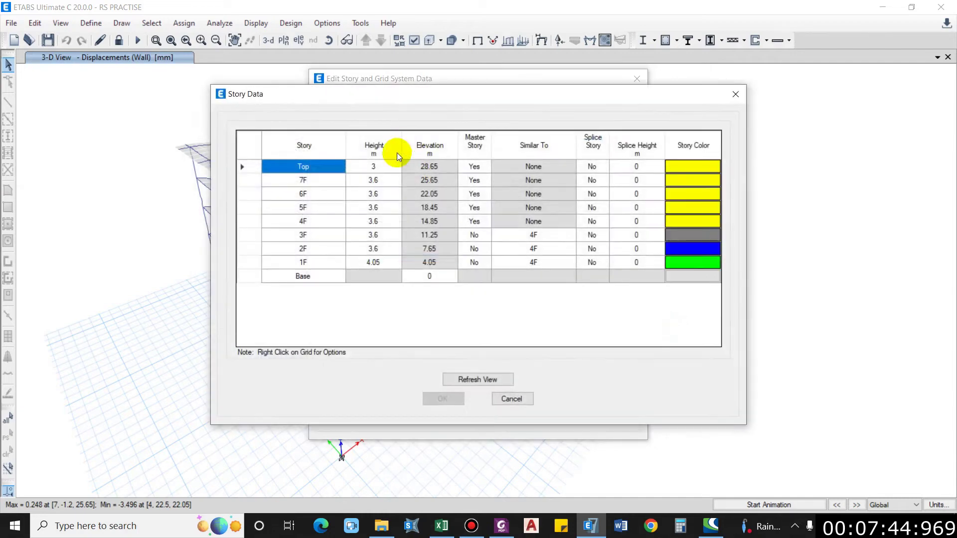
left_click_drag(419, 166, 418, 279)
key("ctrl+c")
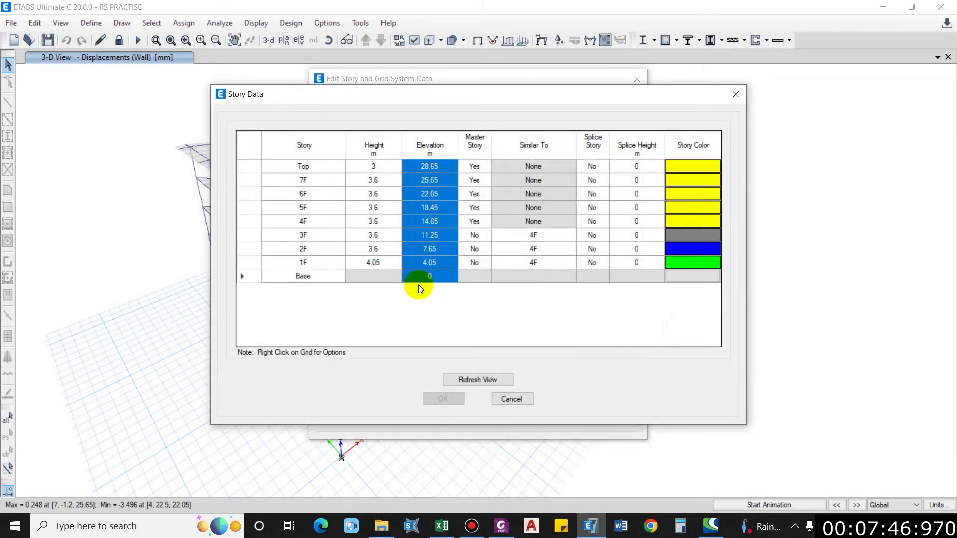
Paste the story elevations into the hi (m) column of the Excel Rayleigh sheet from cell C7, matching the destination formatting
left_click(501, 526)
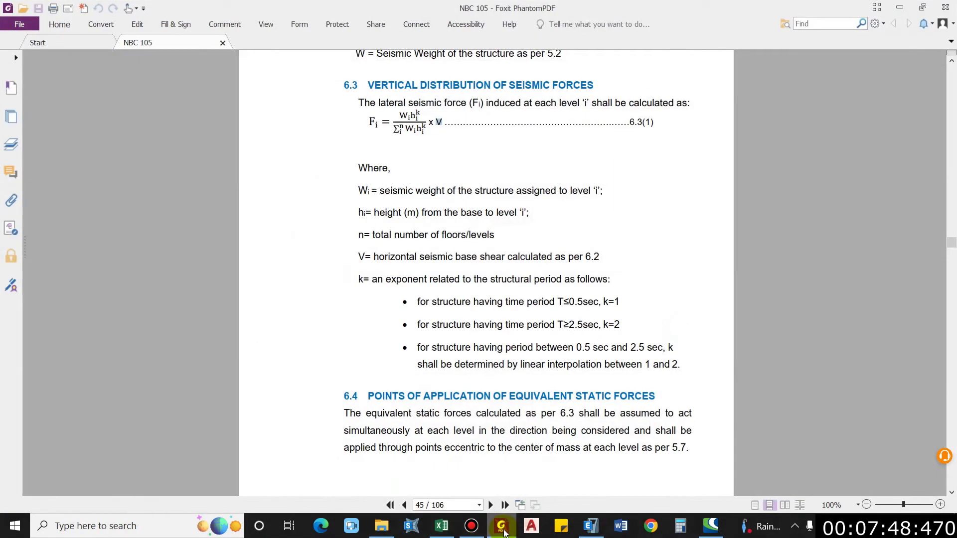
left_click(441, 526)
left_click(182, 194)
key("ctrl+v")
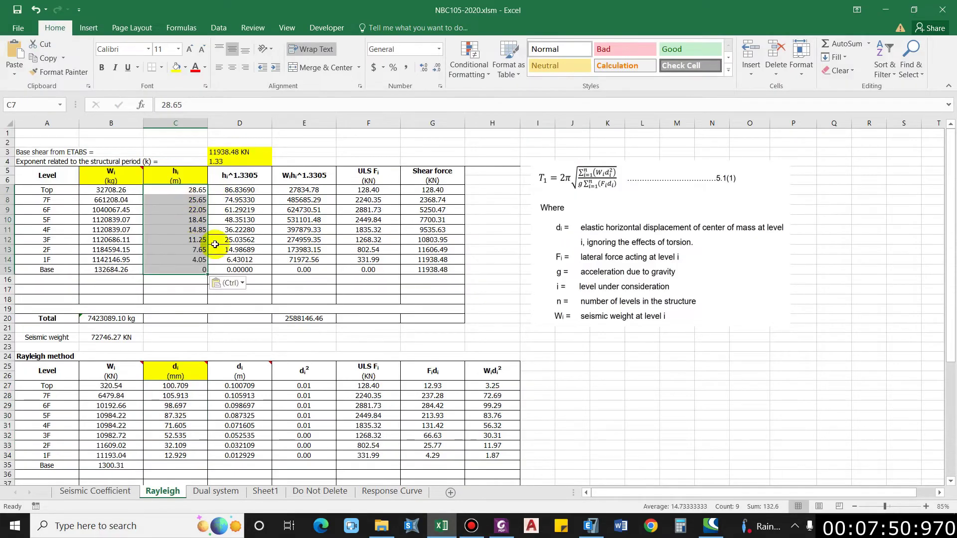
left_click(237, 313)
left_click(172, 190)
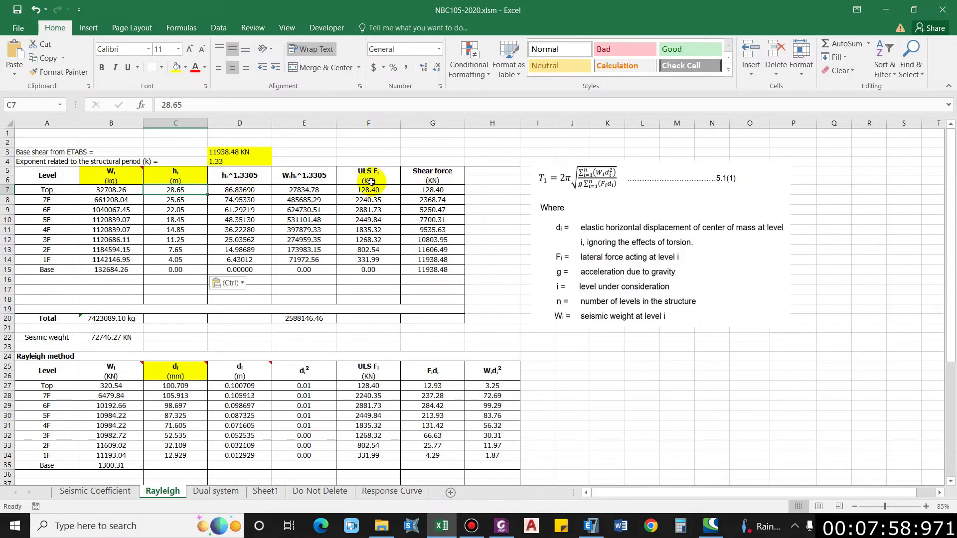
Bring up section 6.3 of the NBC 105 PDF in Foxit and arrange it side by side with the NBC105-2020 Excel workbook
left_click(501, 533)
scroll(394, 147, "up", 1)
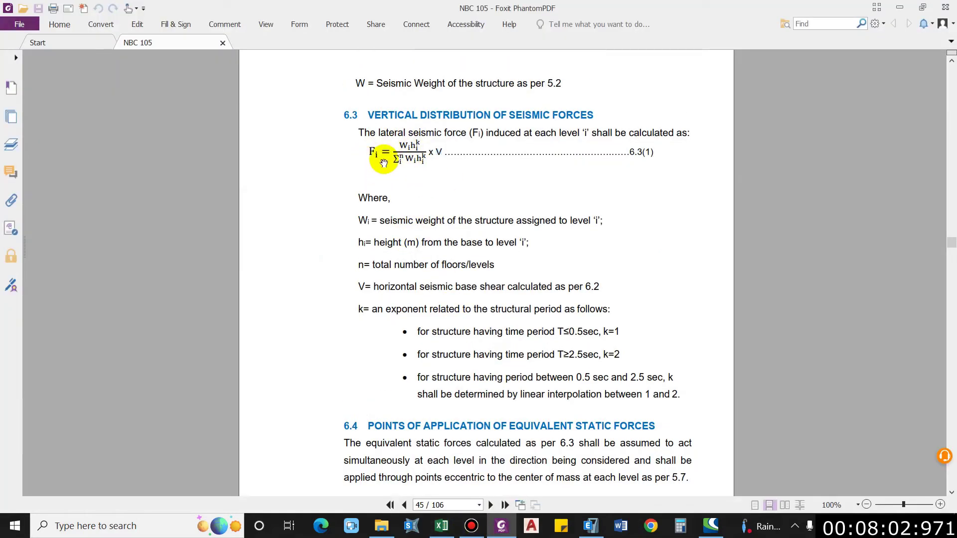
left_click_drag(417, 5, 949, 85)
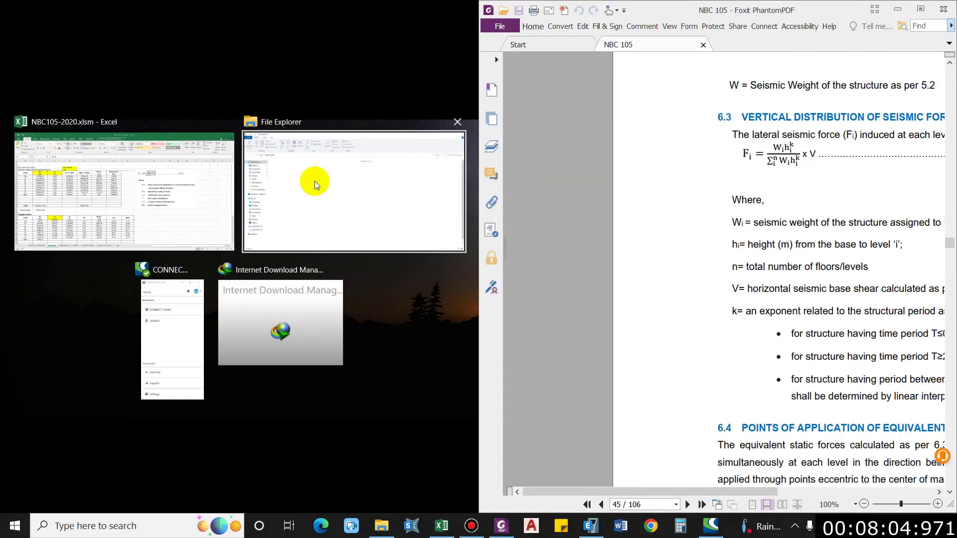
left_click(101, 190)
Inspect the formulas for hi^1.3305 in cell D7 and Wihi^1.3305 in cell E7, leaving both unchanged
left_click(234, 189)
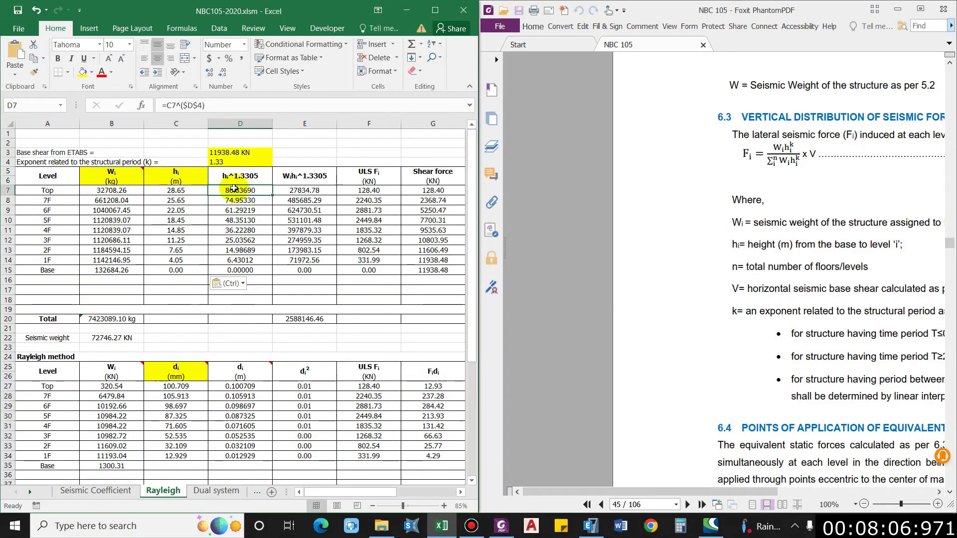
left_click(204, 106)
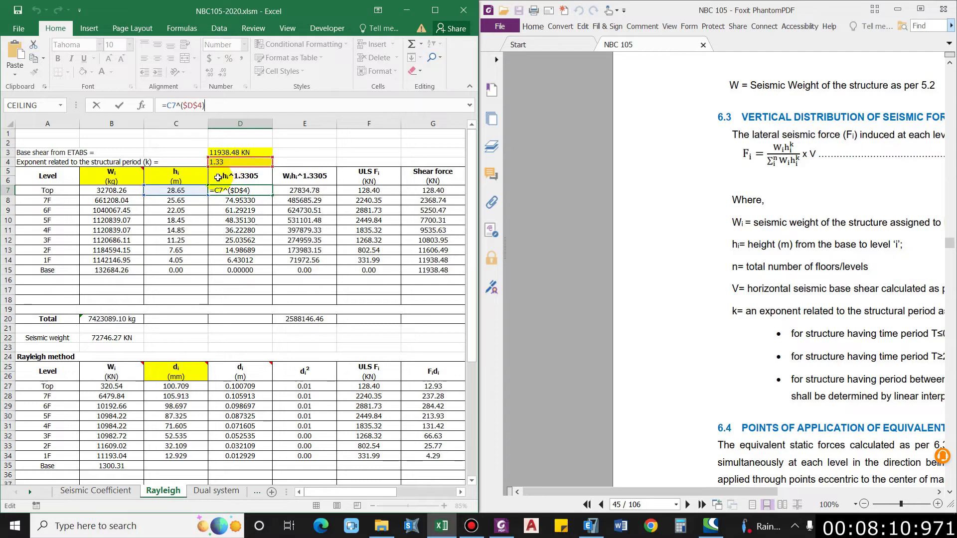
key("ctrl+Return")
left_click(306, 189)
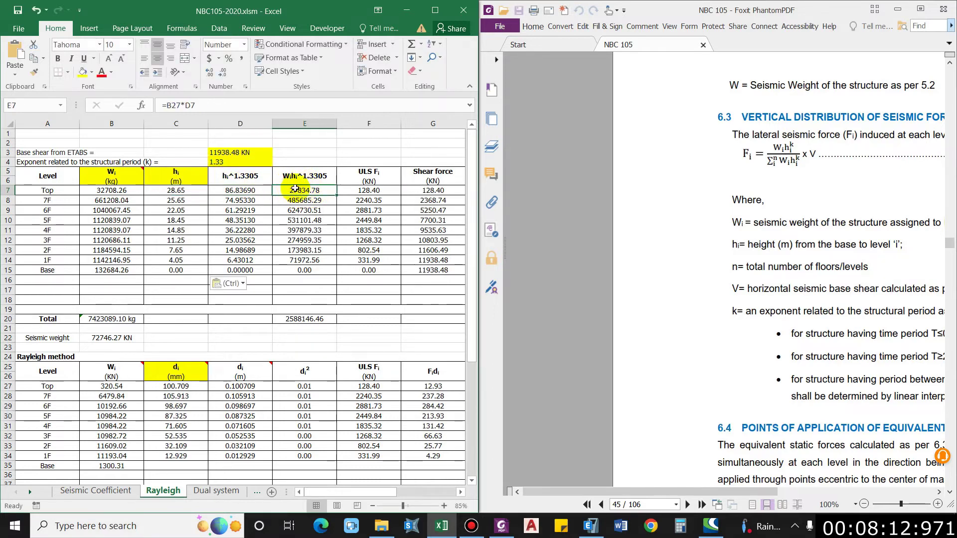
left_click(213, 107)
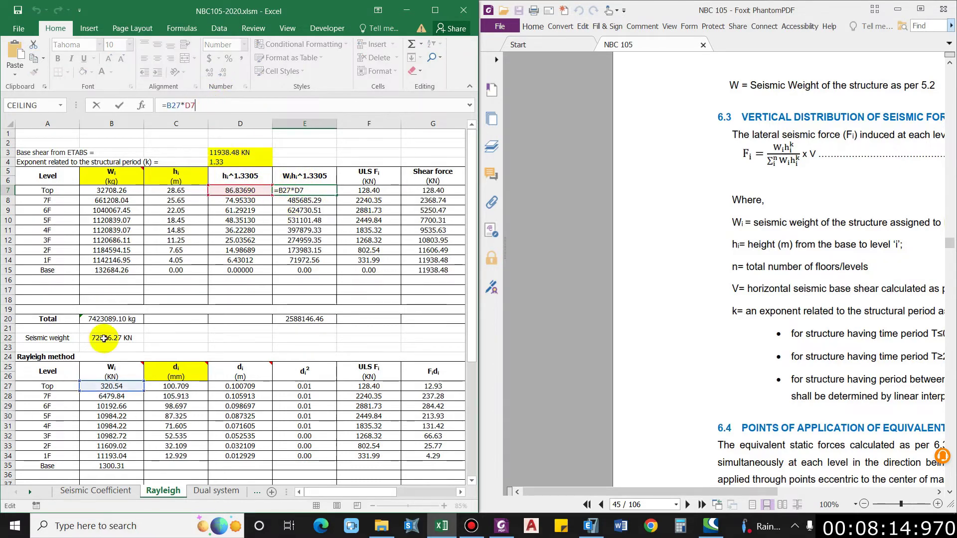
key("ctrl+Return")
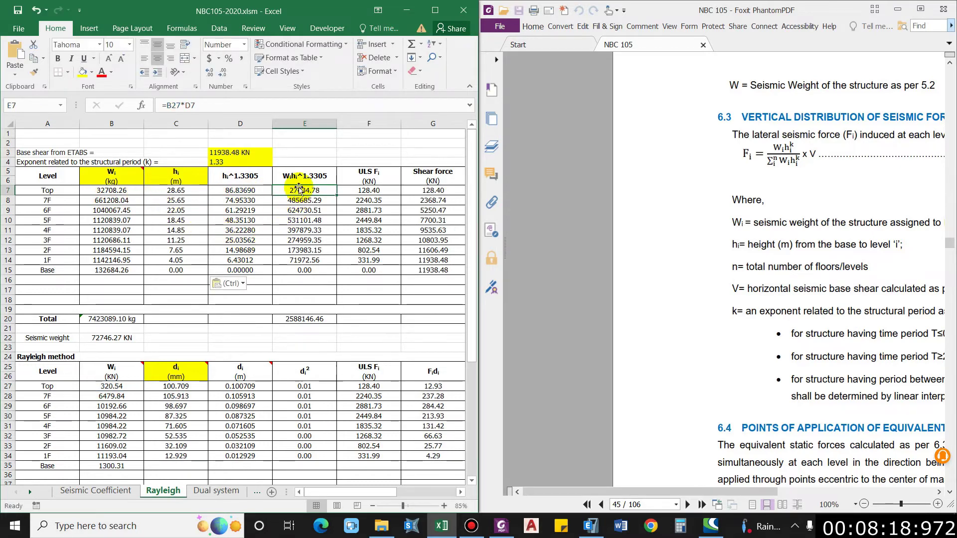
Compare the formulas for ULS Fi in F7, the weight in KN in B27 and Wihi^1.3305 in E7 with the code's lateral force equation
left_click(109, 191)
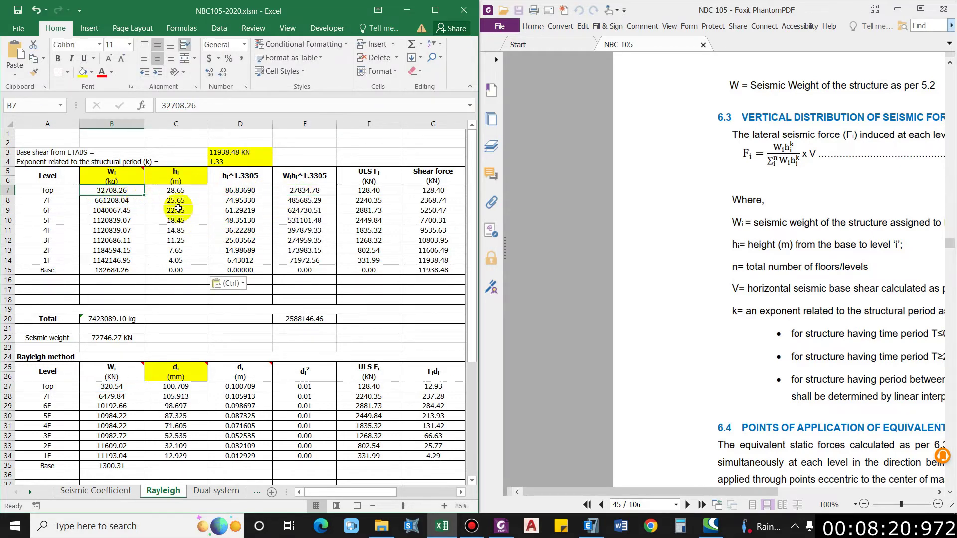
left_click(363, 195)
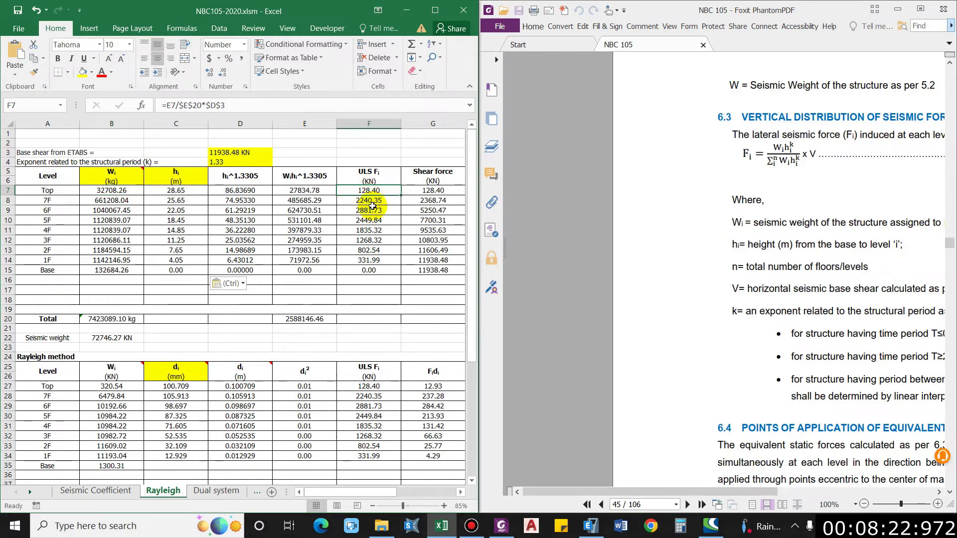
left_click(316, 191)
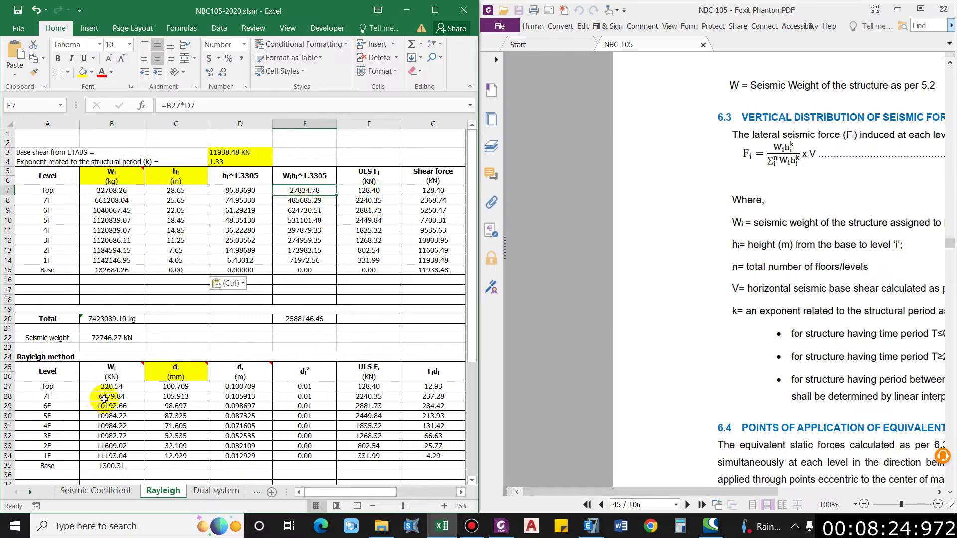
left_click(114, 198)
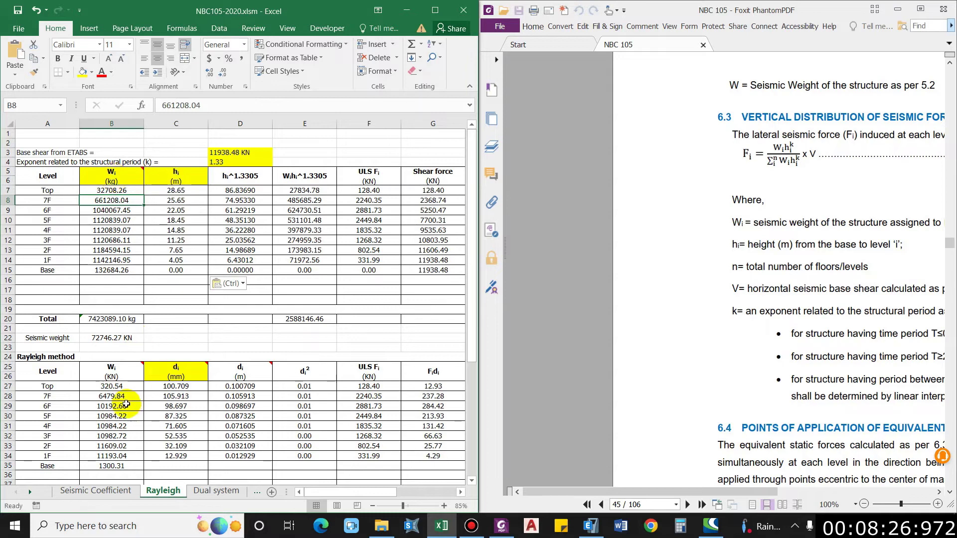
left_click(117, 387)
key("F2")
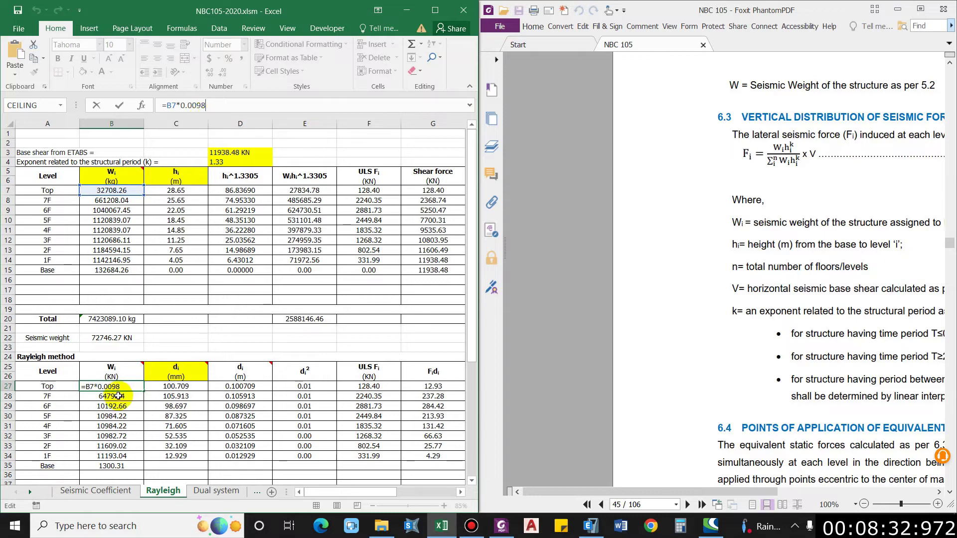
key("Escape")
left_click(324, 187)
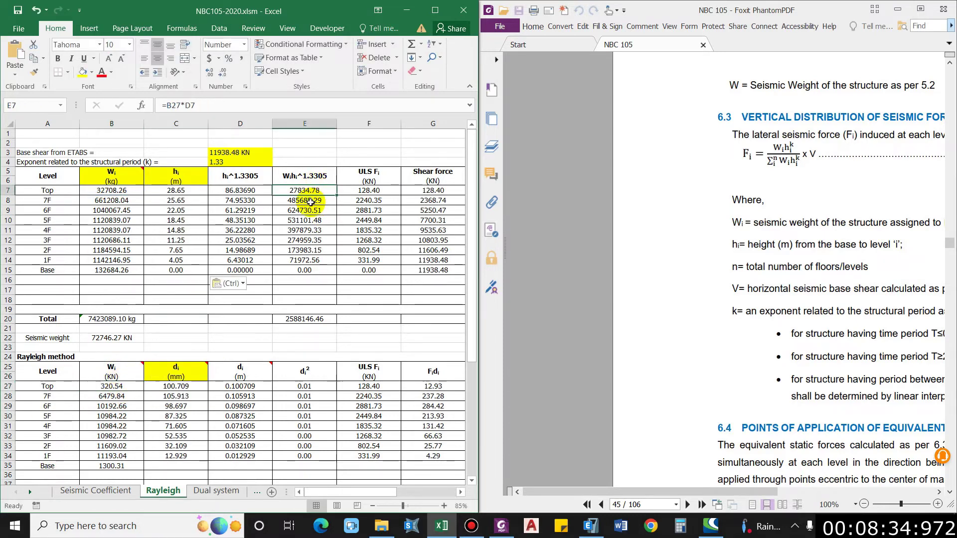
left_click(219, 106)
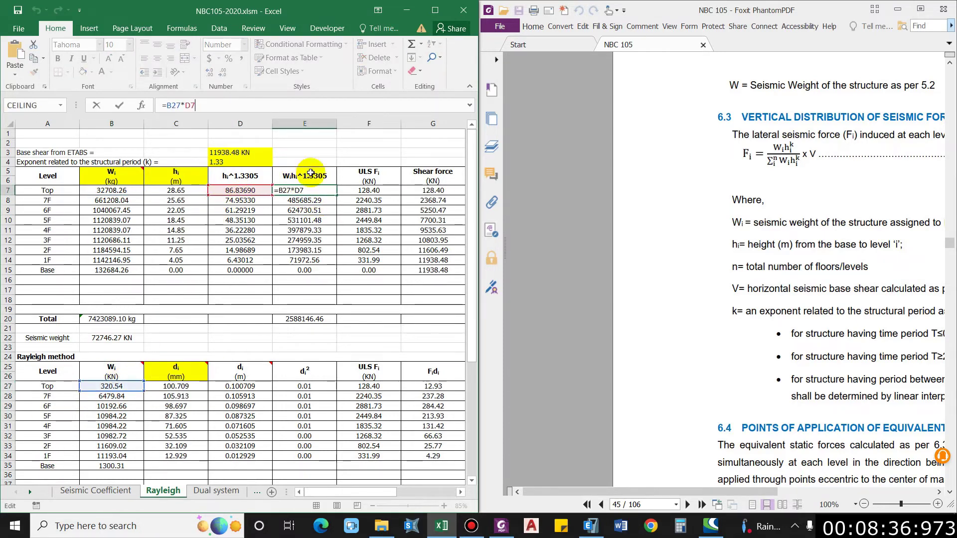
left_click(374, 190)
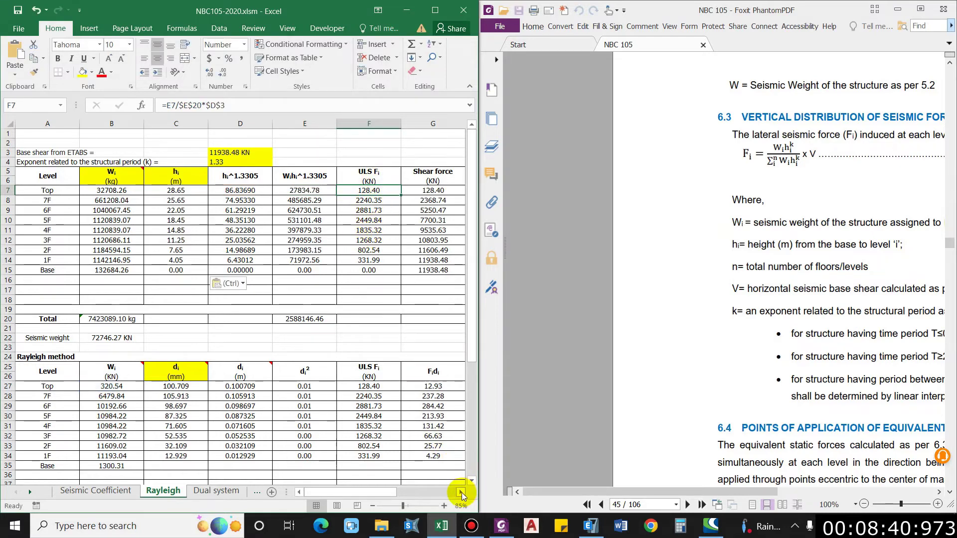
Inspect the cumulative shear force formula at the Base level in G15 and compare it with the ETABS base shear in D3
scroll(369, 324, "right", 2)
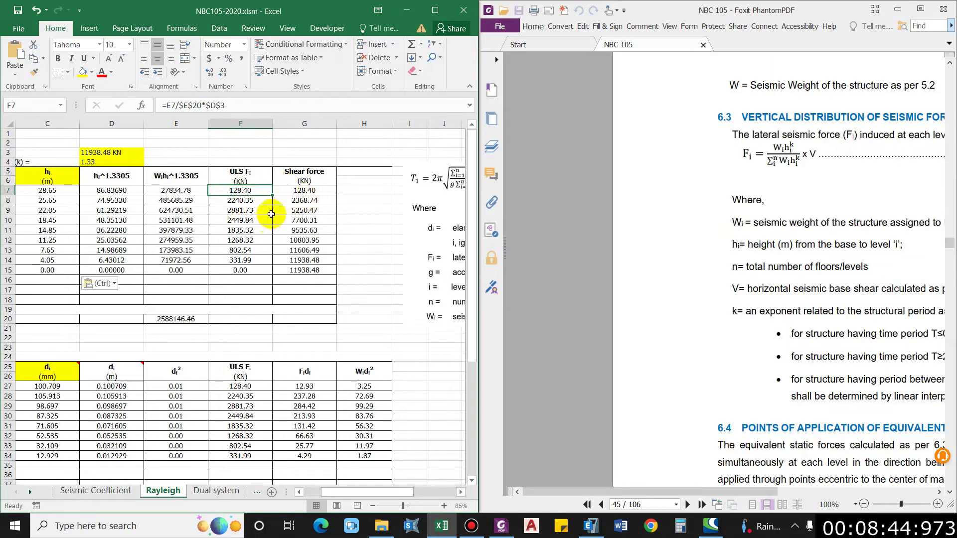
left_click(304, 272)
key("Escape")
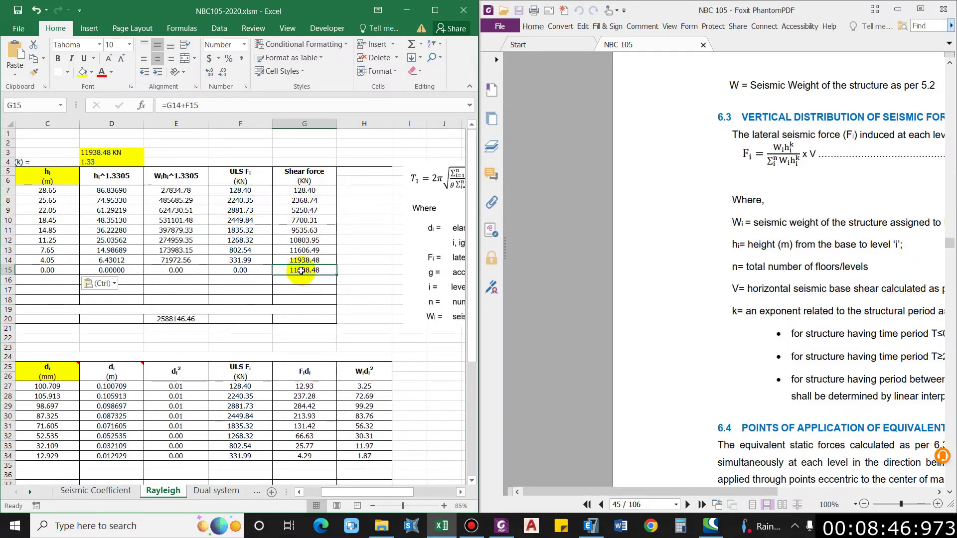
scroll(363, 494, "left", 1)
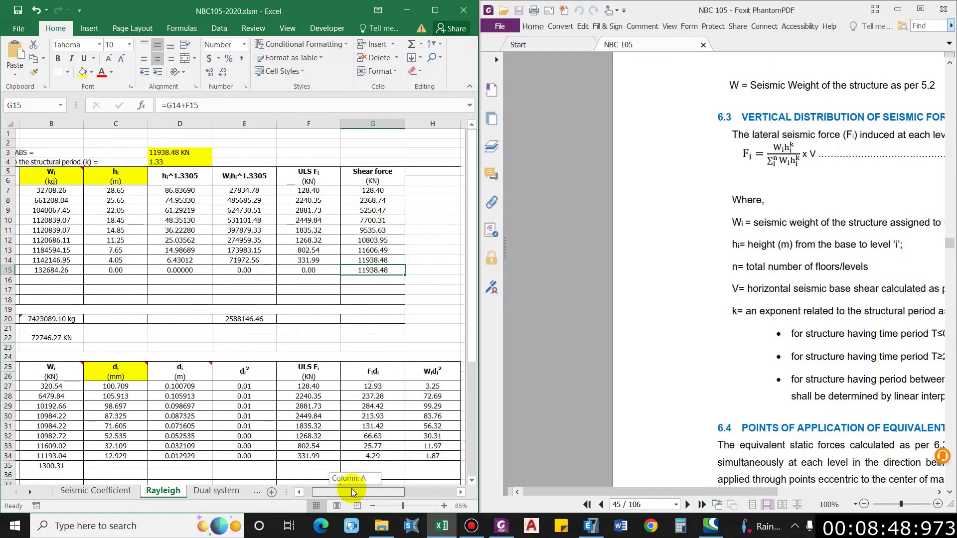
scroll(343, 487, "left", 1)
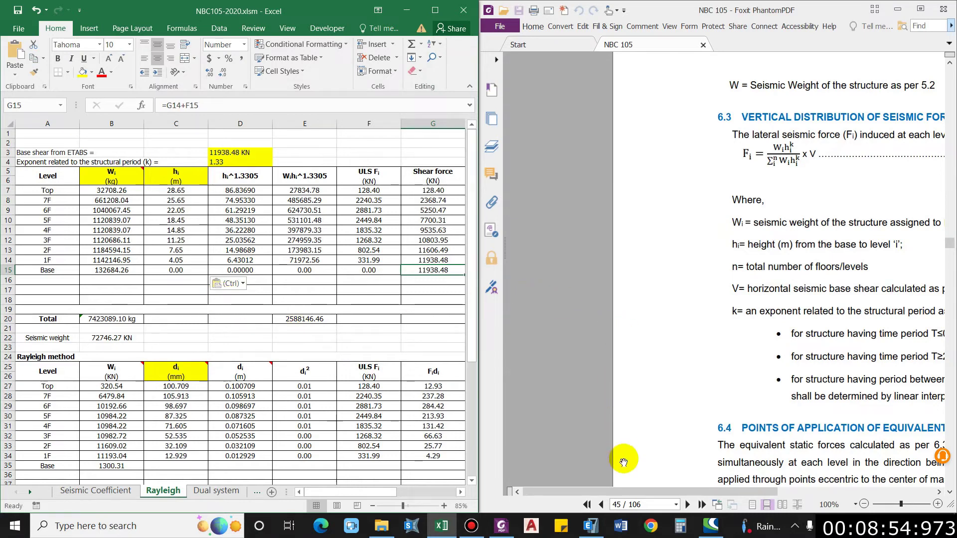
Switch to ETABS, close the Story Data and Edit Story and Grid System Data dialogs, and open a story response plot
left_click(591, 526)
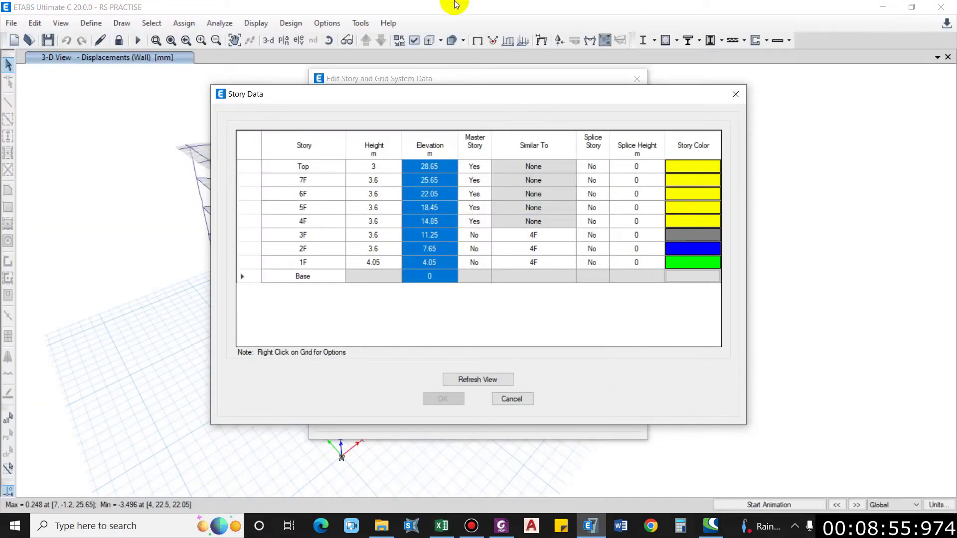
left_click(735, 94)
left_click(643, 79)
left_click(256, 23)
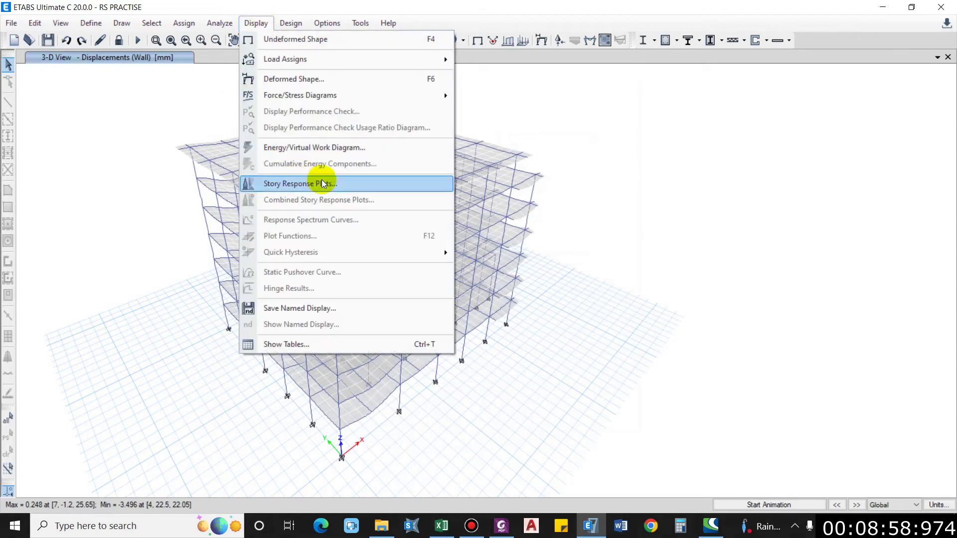
left_click(292, 184)
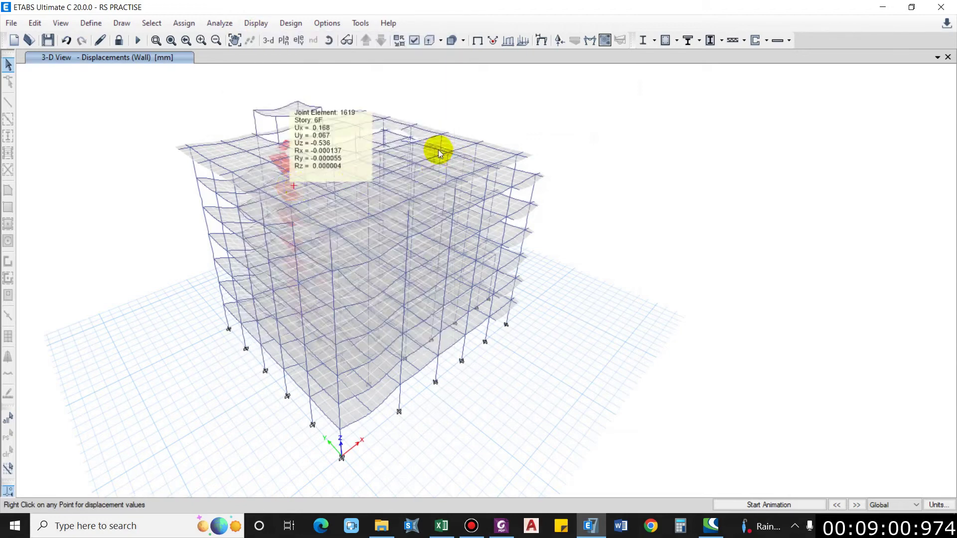
Set the story response plot to show auto lateral loads to stories for the EQX load pattern
left_click(320, 121)
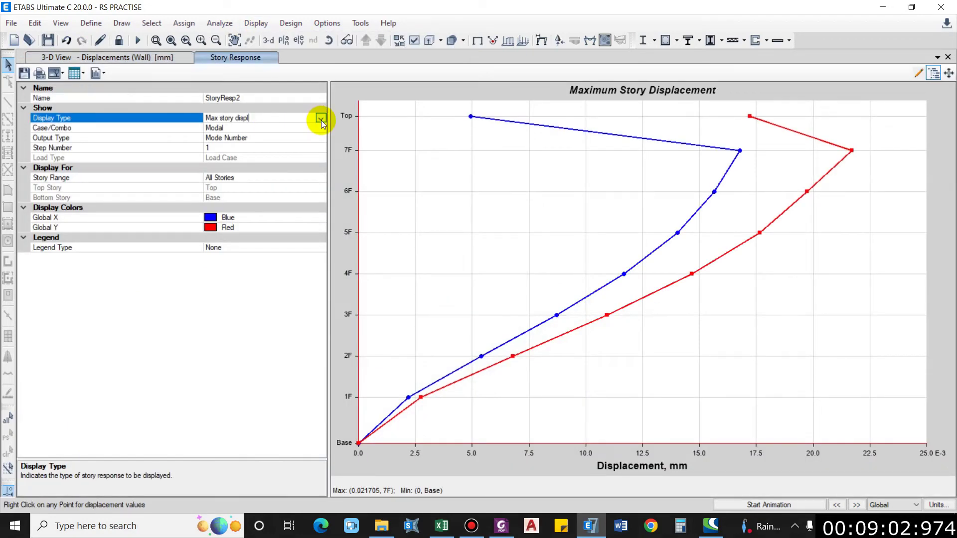
left_click(321, 118)
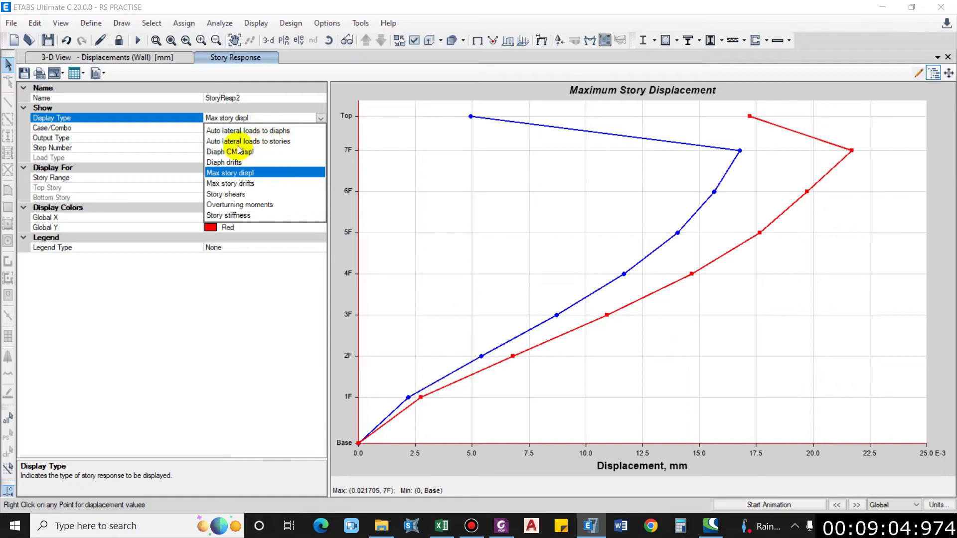
left_click(240, 142)
left_click(239, 129)
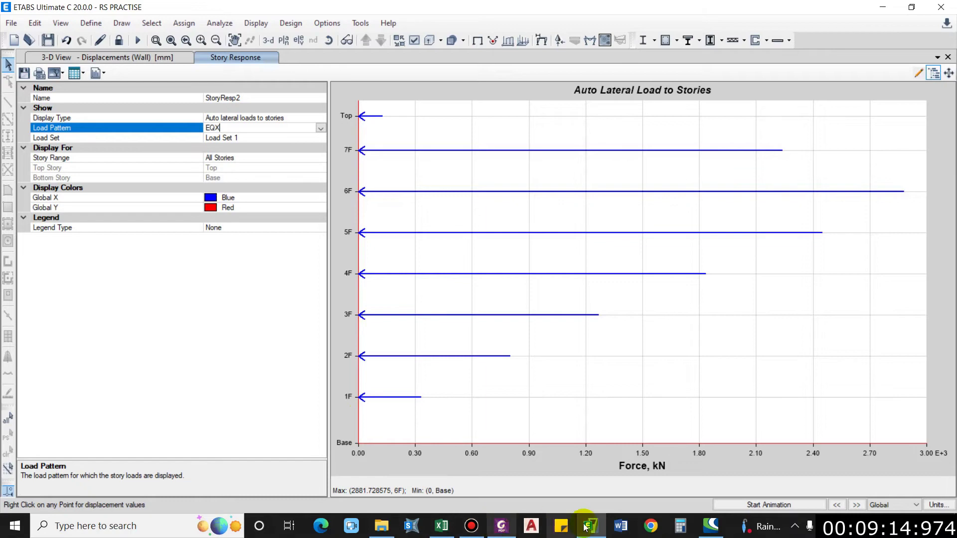
Compare the 6F ULS Fi value in F9 of the Excel Rayleigh sheet with the 6F lateral load in the ETABS story response plot
left_click(441, 526)
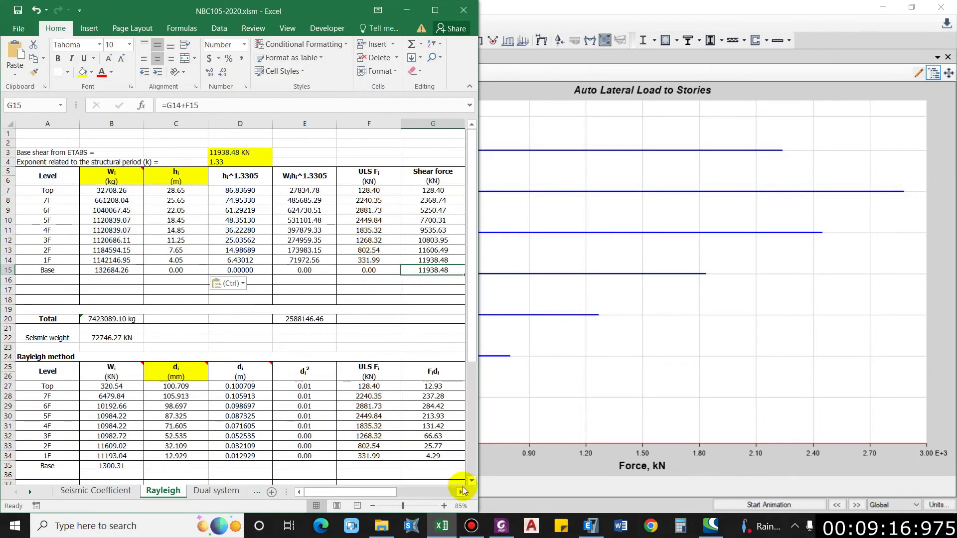
left_click(368, 212)
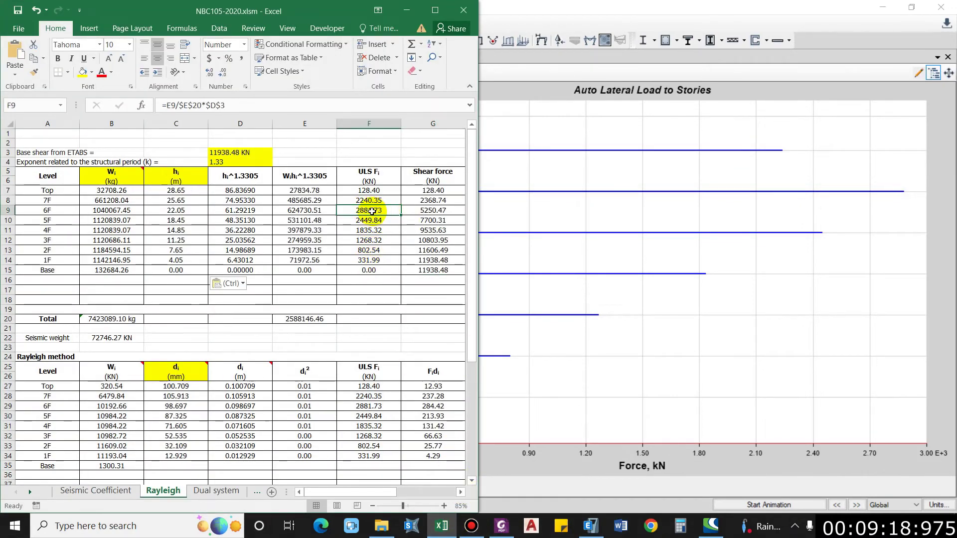
left_click_drag(368, 211, 47, 211)
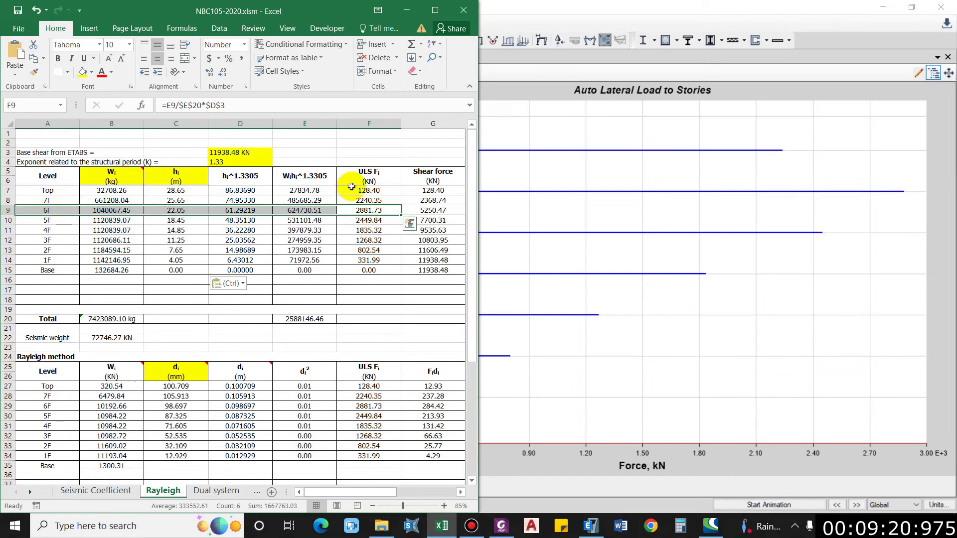
left_click(535, 176)
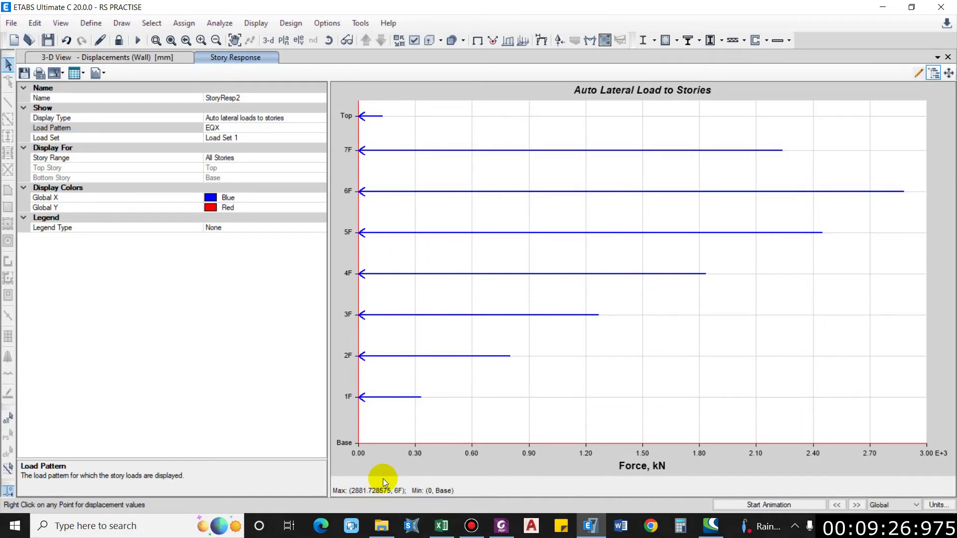
mouse_move(381, 120)
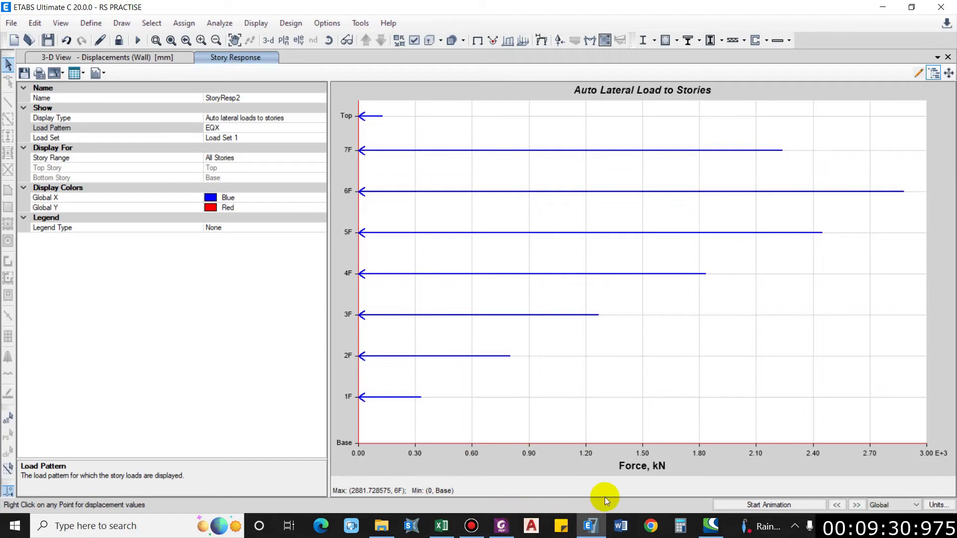
left_click(605, 529)
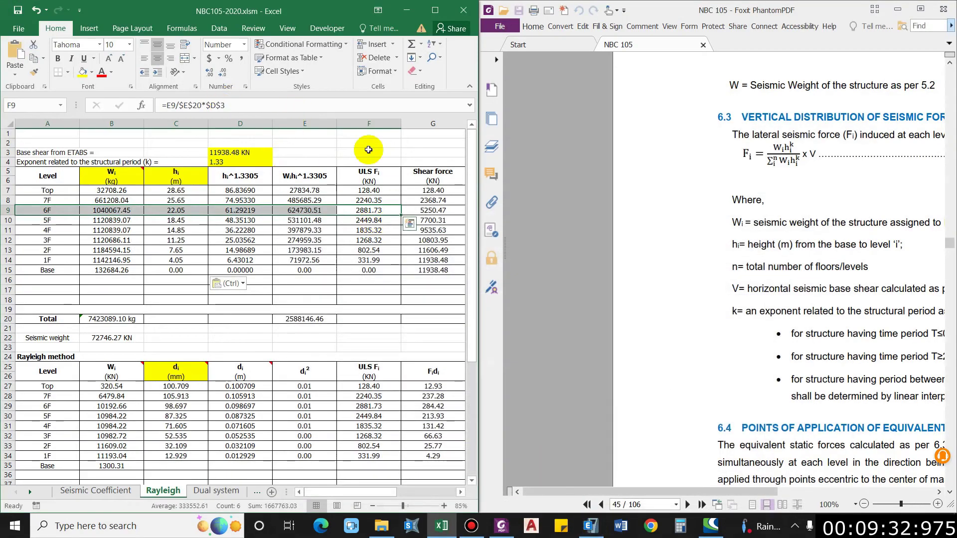
Maximize the NBC105-2020 workbook and examine the Rayleigh method table together with the T1 equation beneath it
left_click(447, 7)
scroll(212, 287, "down", 2)
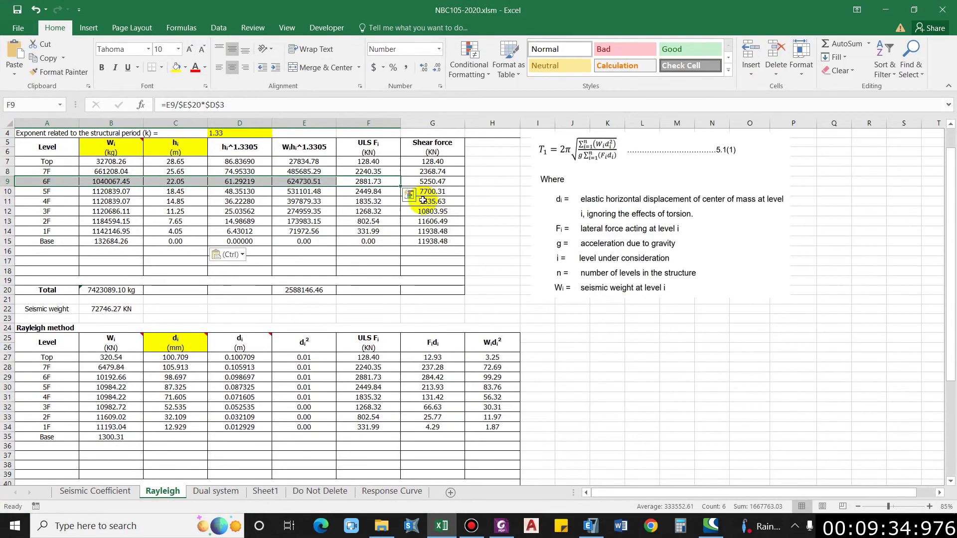
left_click(114, 316)
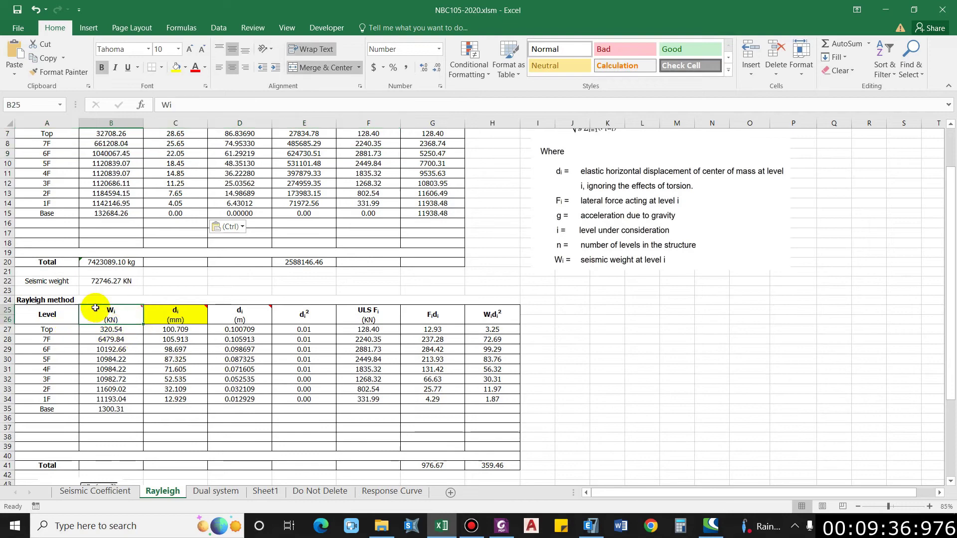
scroll(214, 297, "up", 2)
scroll(215, 297, "down", 2)
scroll(154, 287, "down", 1)
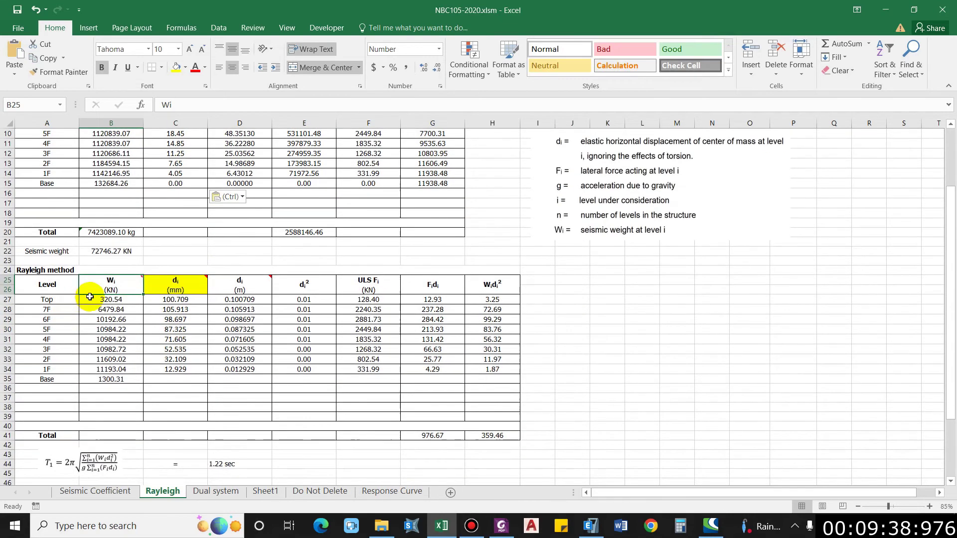
scroll(404, 388, "down", 2)
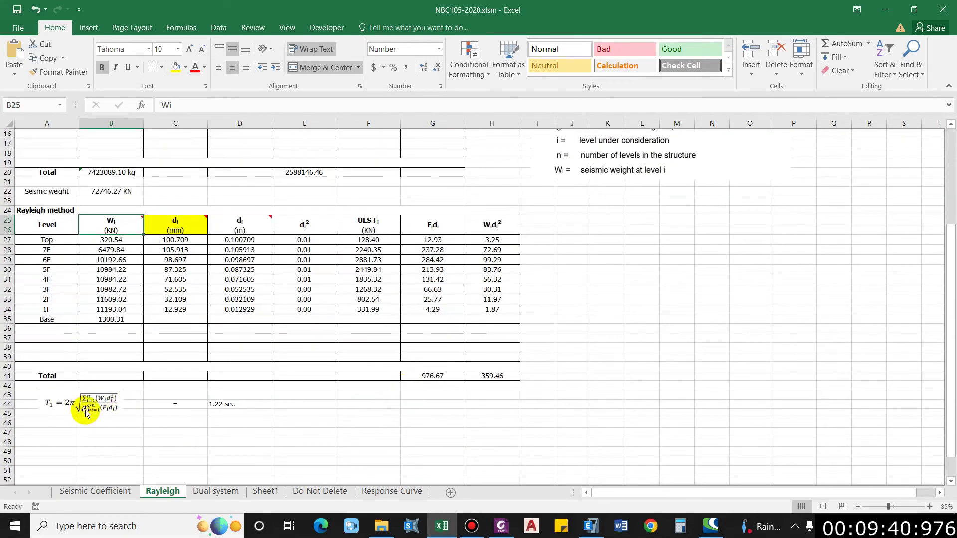
scroll(98, 401, "up", 1)
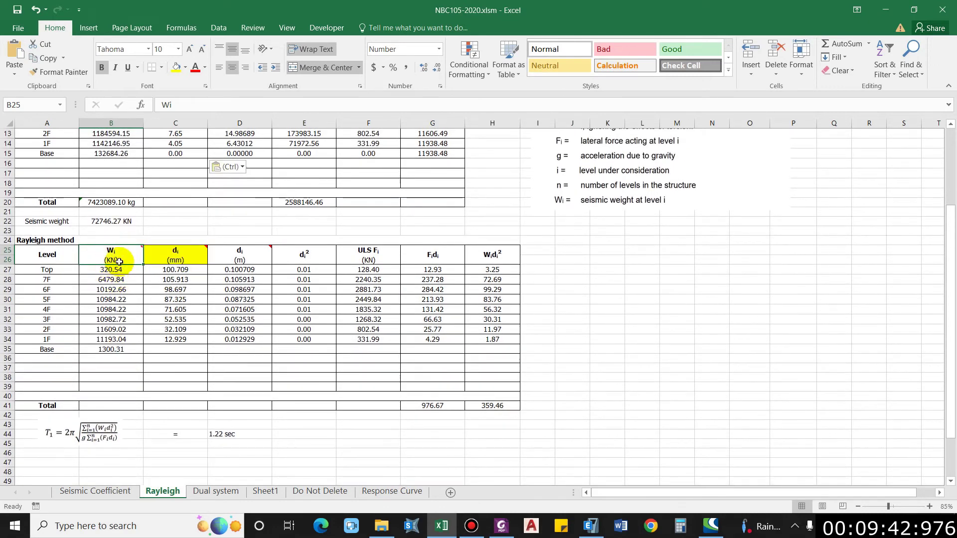
Inspect the kg-to-KN weight conversion formula in B27 without changing it
scroll(107, 289, "up", 1)
left_click(100, 309)
scroll(99, 309, "up", 3)
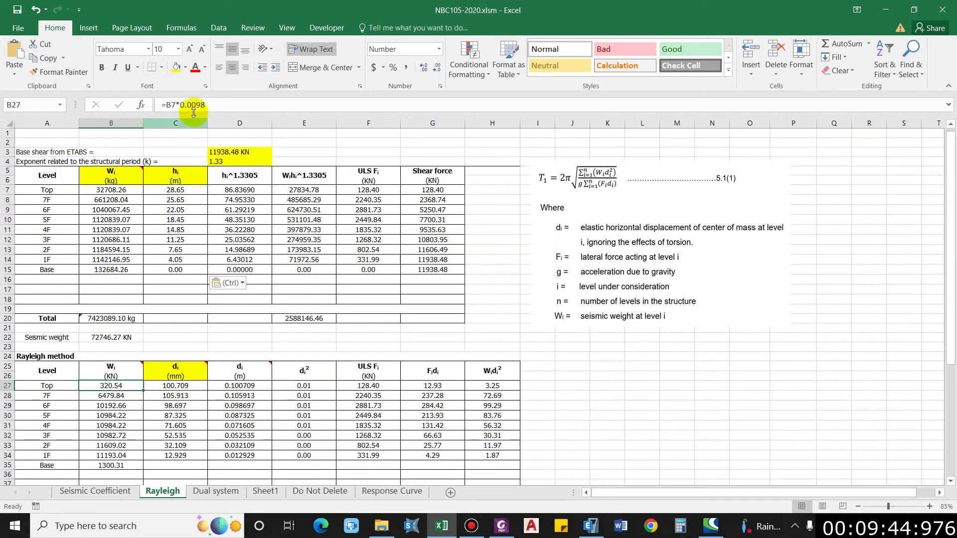
double_click(111, 385)
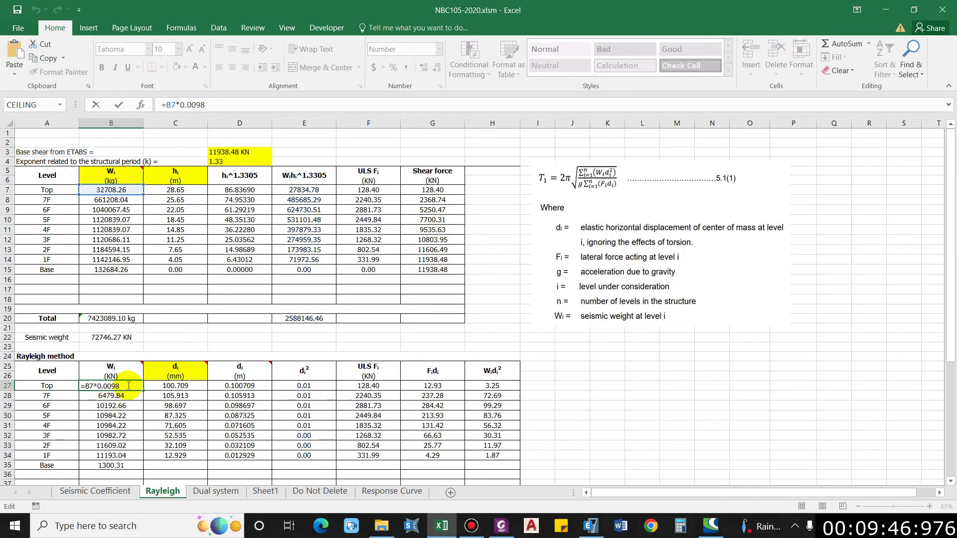
key("Escape")
scroll(192, 364, "down", 1)
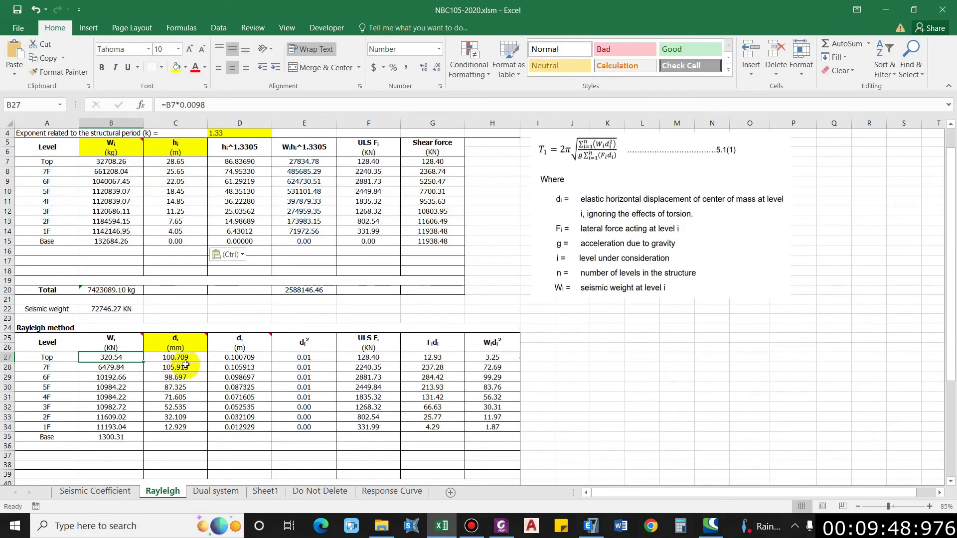
Check the story displacements in mm and the formula converting them to metres in D27
left_click(184, 364)
left_click(244, 357)
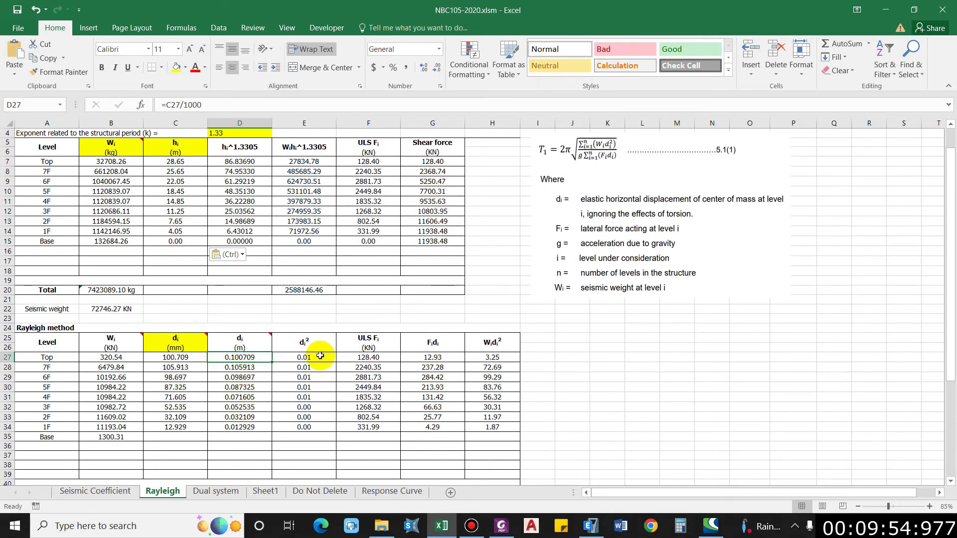
scroll(320, 356, "up", 1)
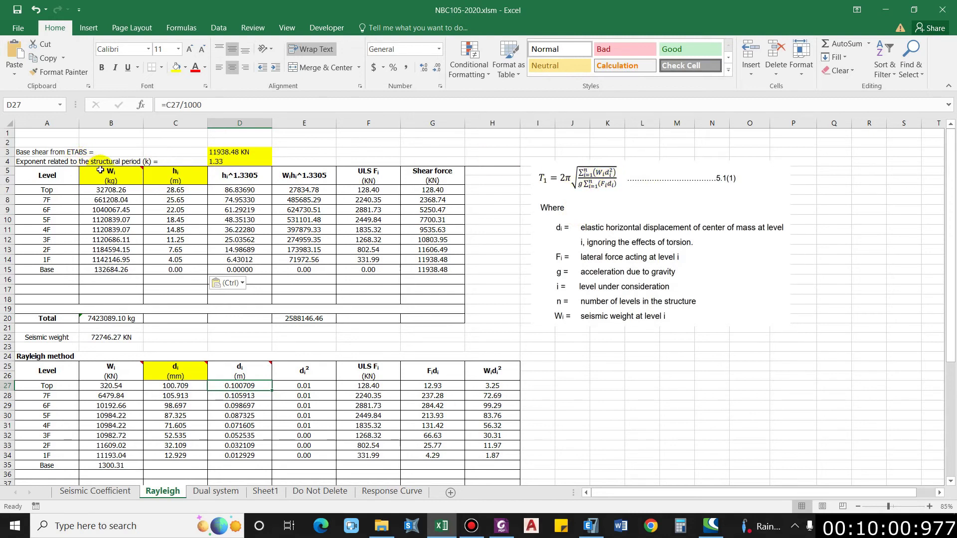
Inspect the 7F ULS Fi formula in F28 of the Rayleigh method table, leaving its reference to F8 unchanged
left_click(374, 372)
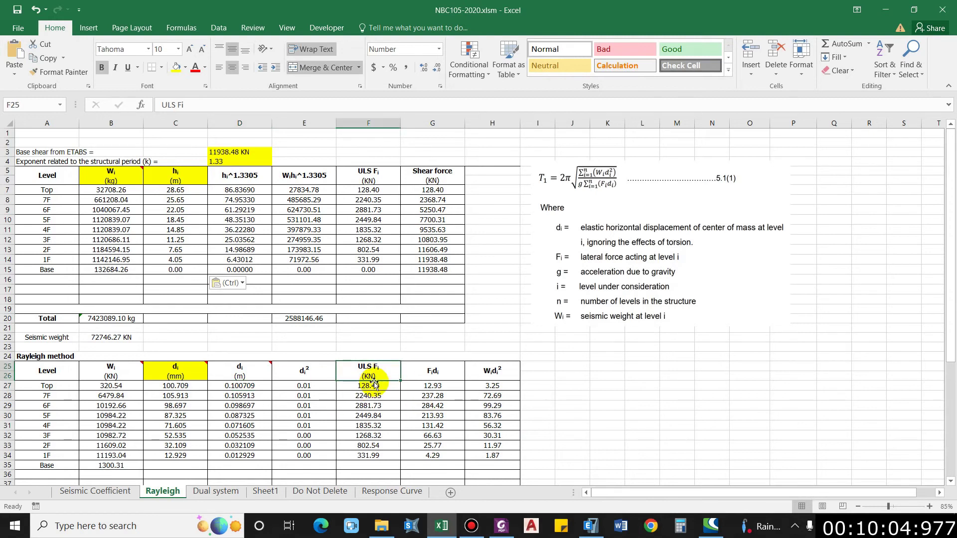
left_click(371, 394)
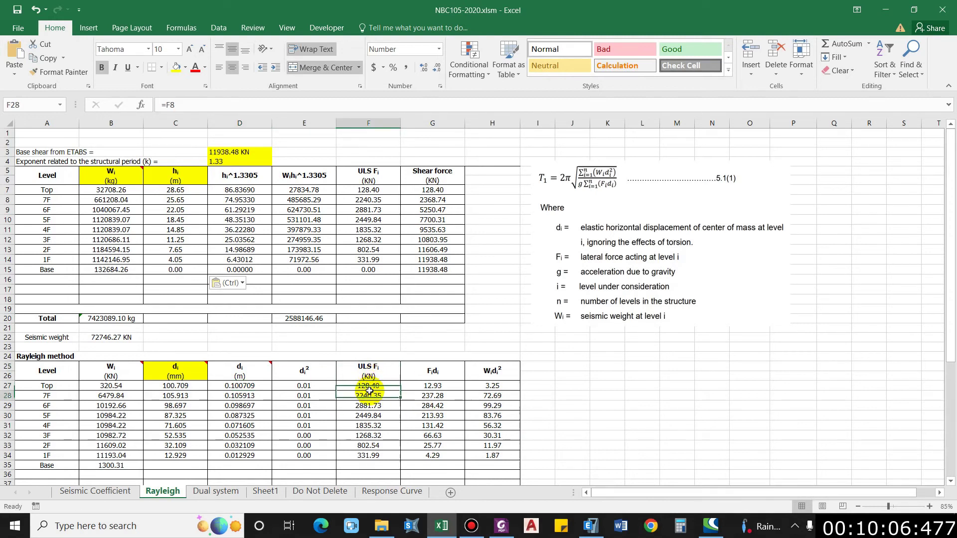
left_click(207, 105)
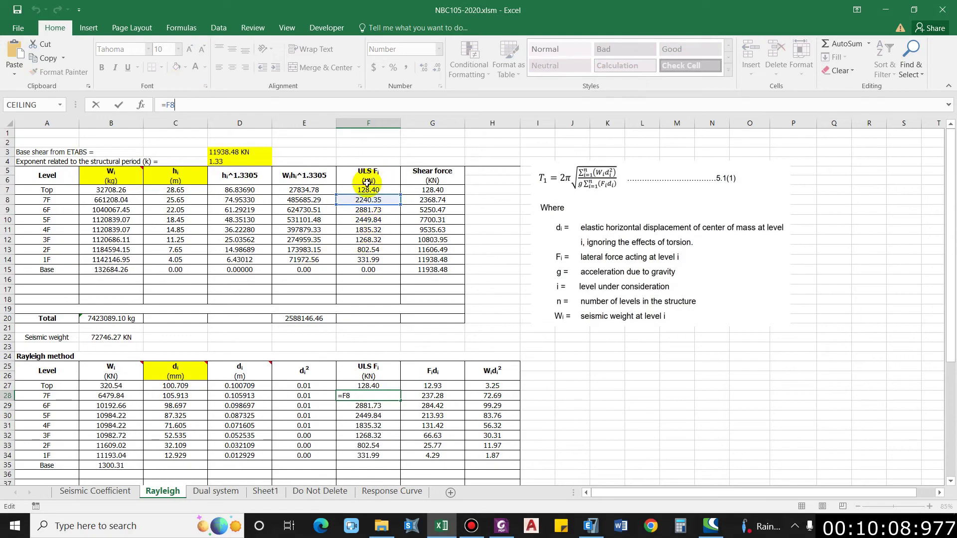
scroll(459, 363, "down", 1)
key("ctrl+Return")
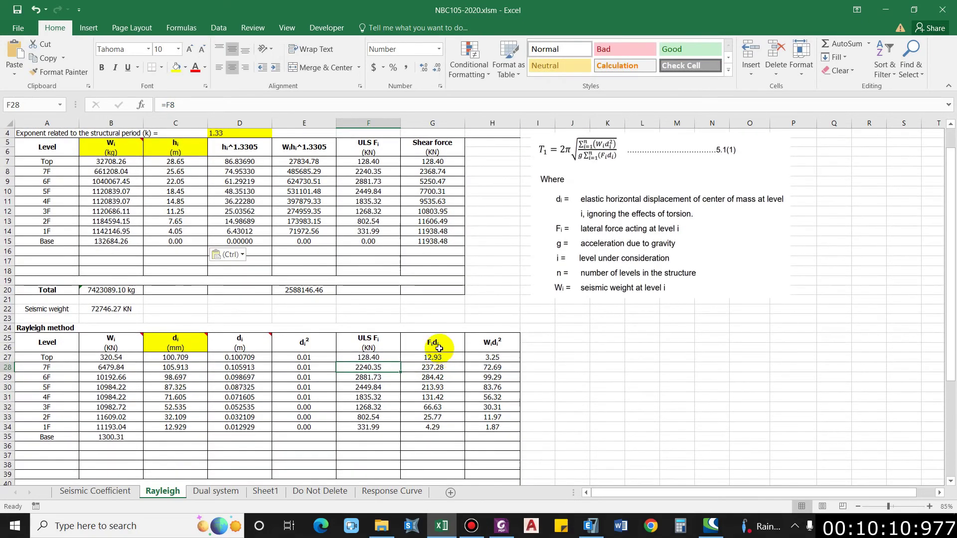
Review the Fidi and Widi² columns and check the sum formula for the Widi² total in H41
left_click_drag(438, 348, 471, 348)
scroll(515, 252, "down", 1)
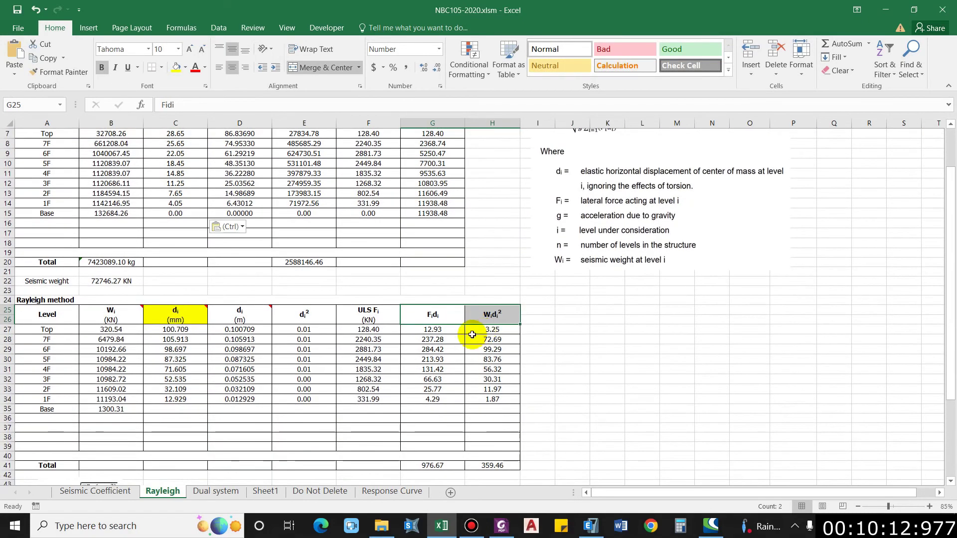
scroll(472, 334, "down", 4)
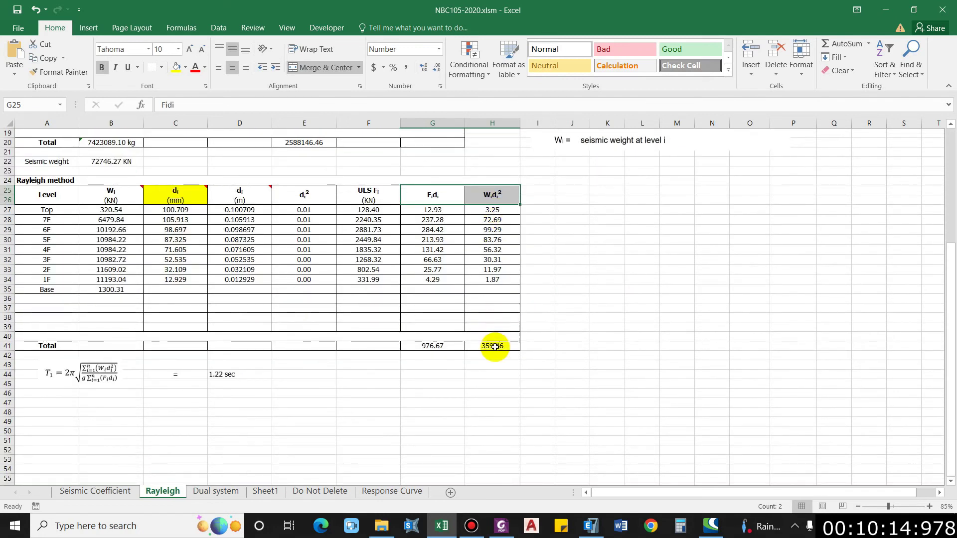
left_click(495, 346)
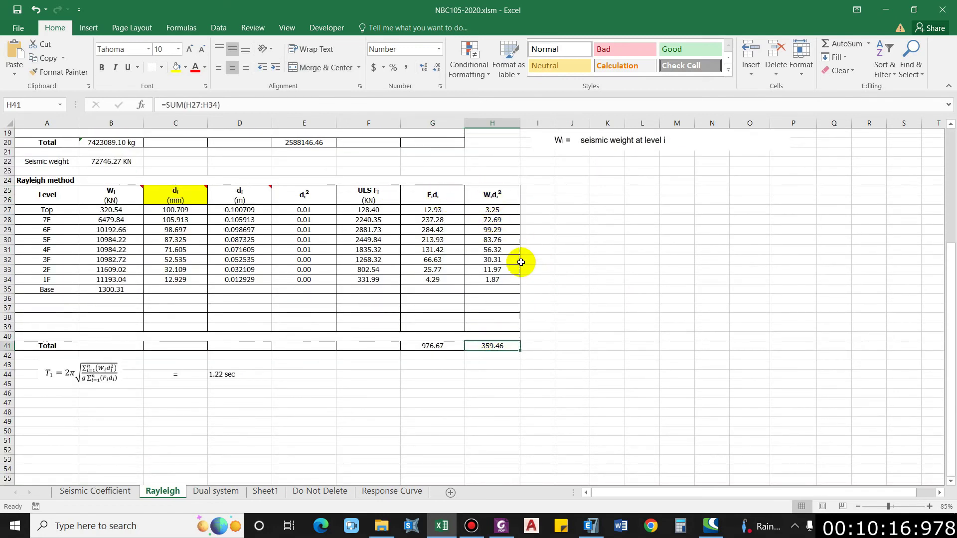
Inspect the T1 period formula in D44, including its 9.81 gravity term, against the Rayleigh equation without changing it
scroll(521, 262, "down", 1)
left_click(239, 345)
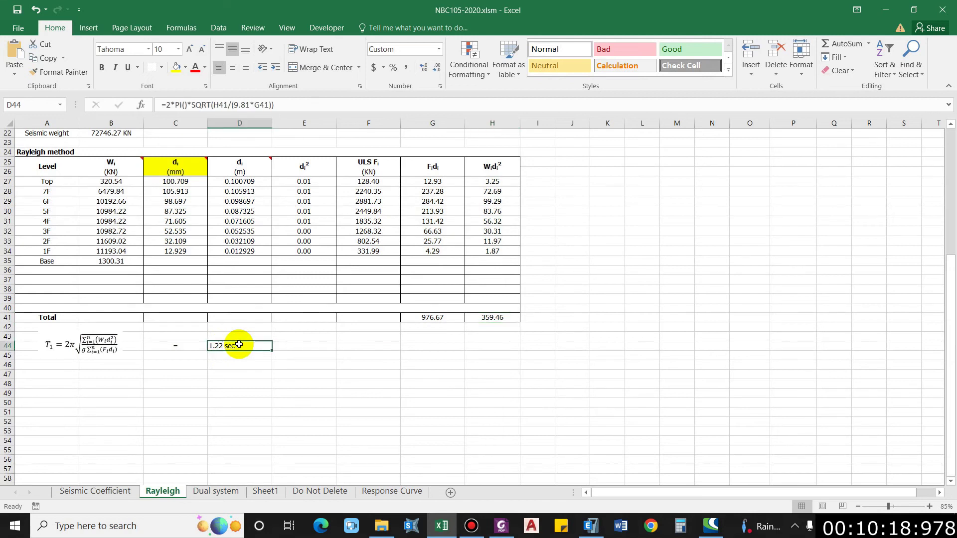
left_click(275, 104)
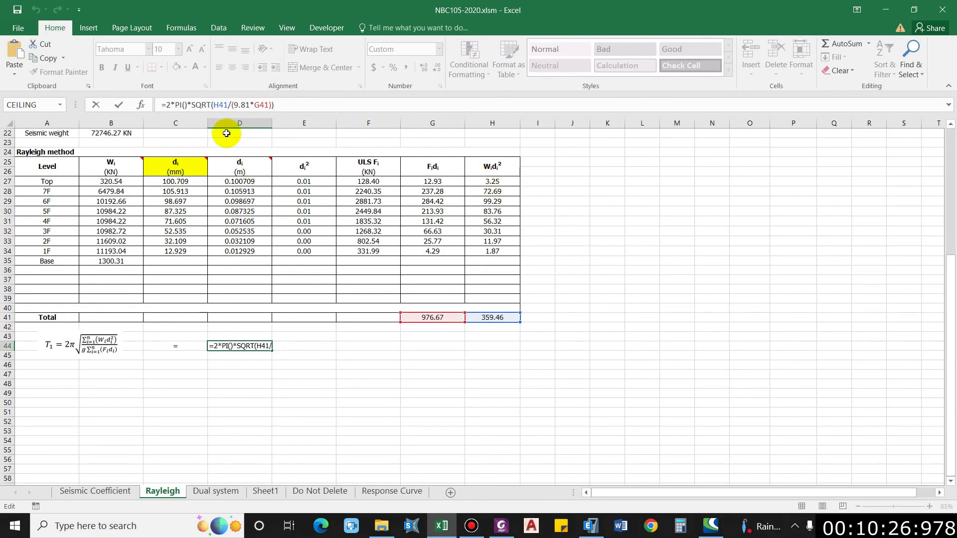
left_click(245, 104)
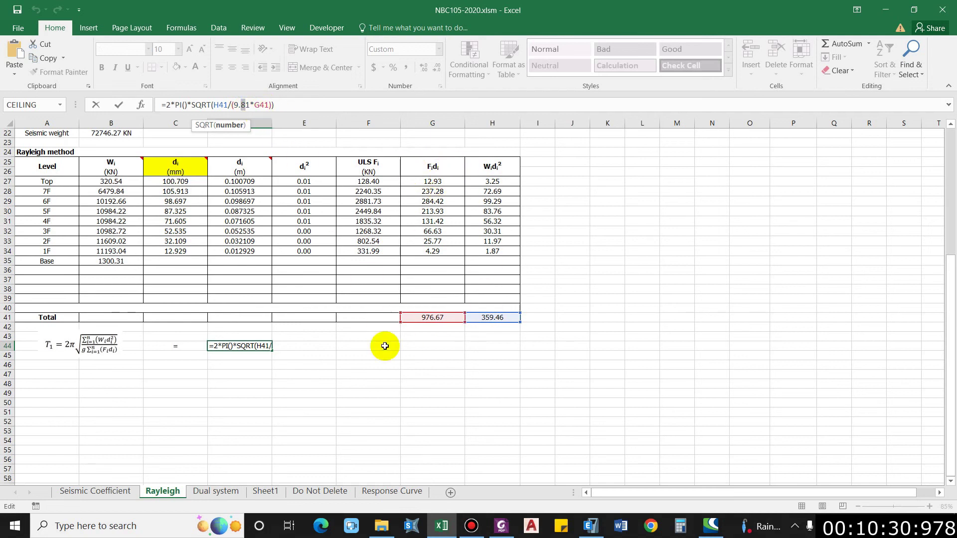
left_click(245, 344)
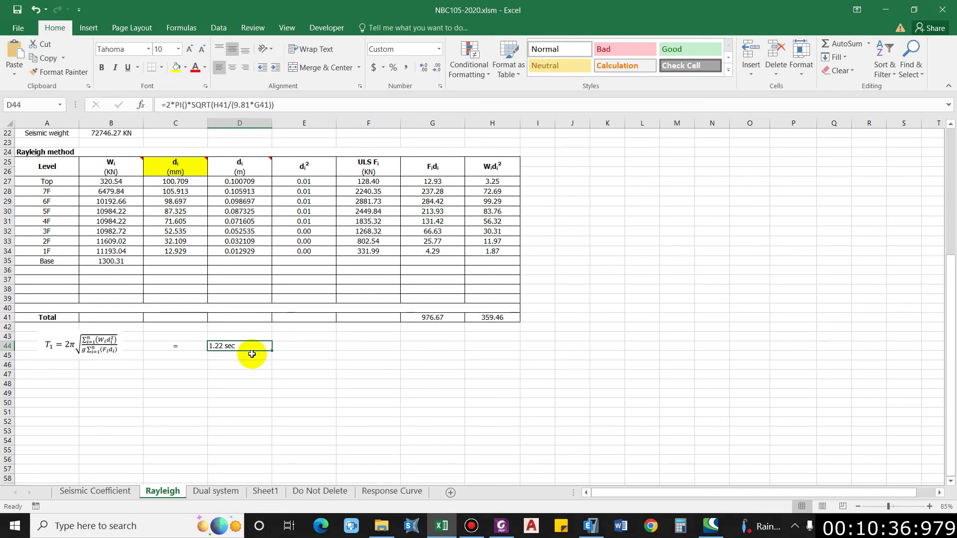
Compare the Rayleigh period in D44 with the empirical period of vibration on the Seismic Coefficient sheet
left_click(95, 491)
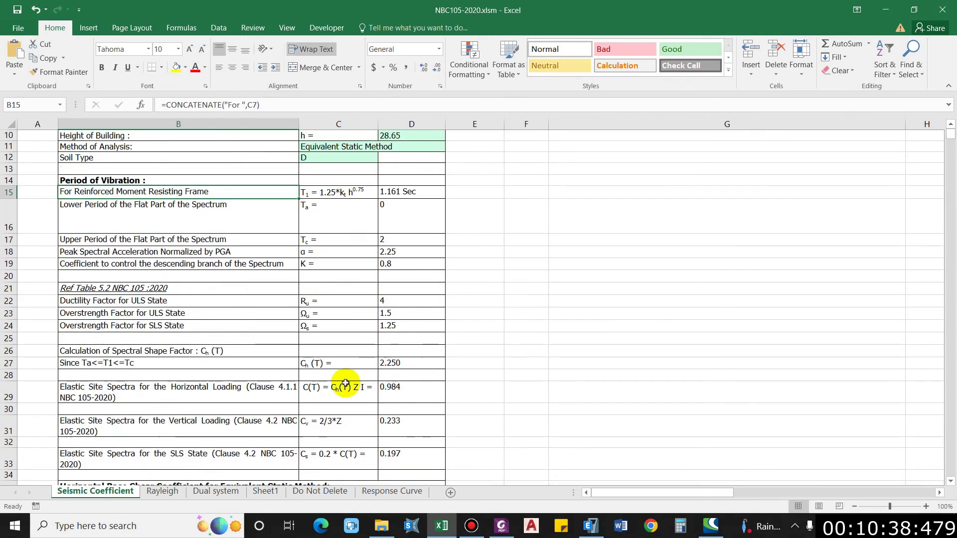
left_click(162, 491)
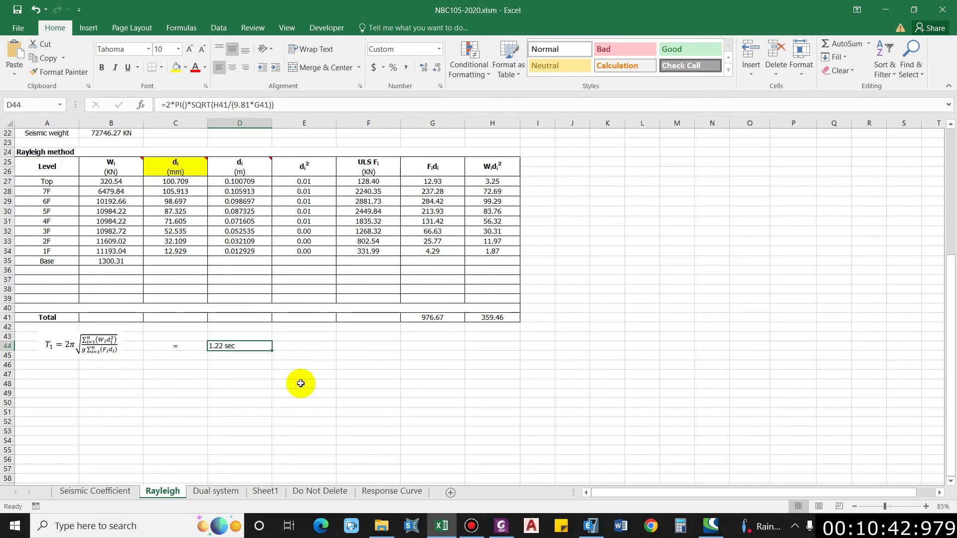
scroll(437, 298, "up", 2)
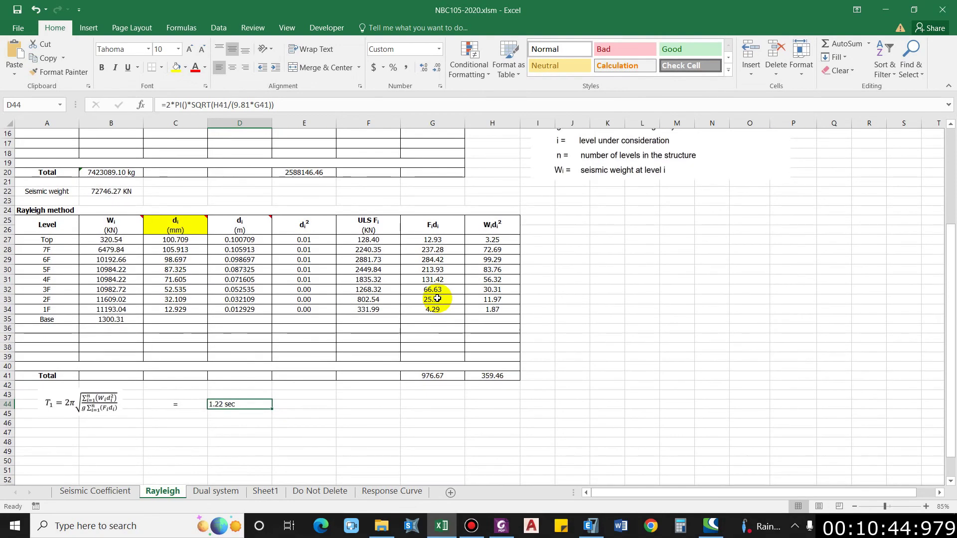